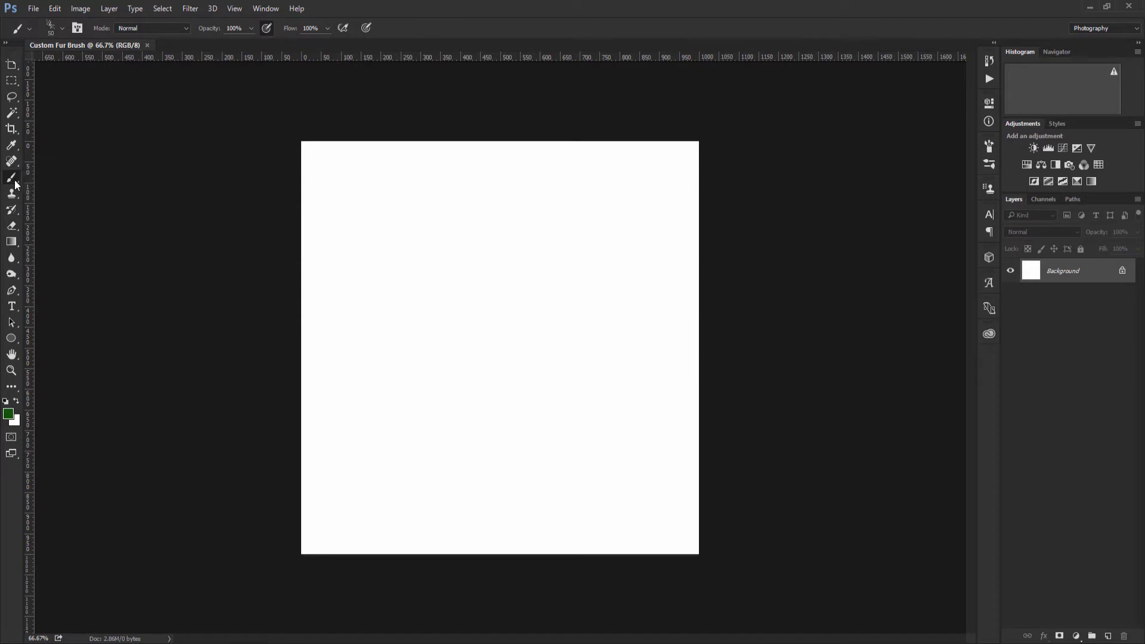
# Select the slanted elliptical 20 px brush tip for the Brush tool.
pyautogui.click(62, 34)
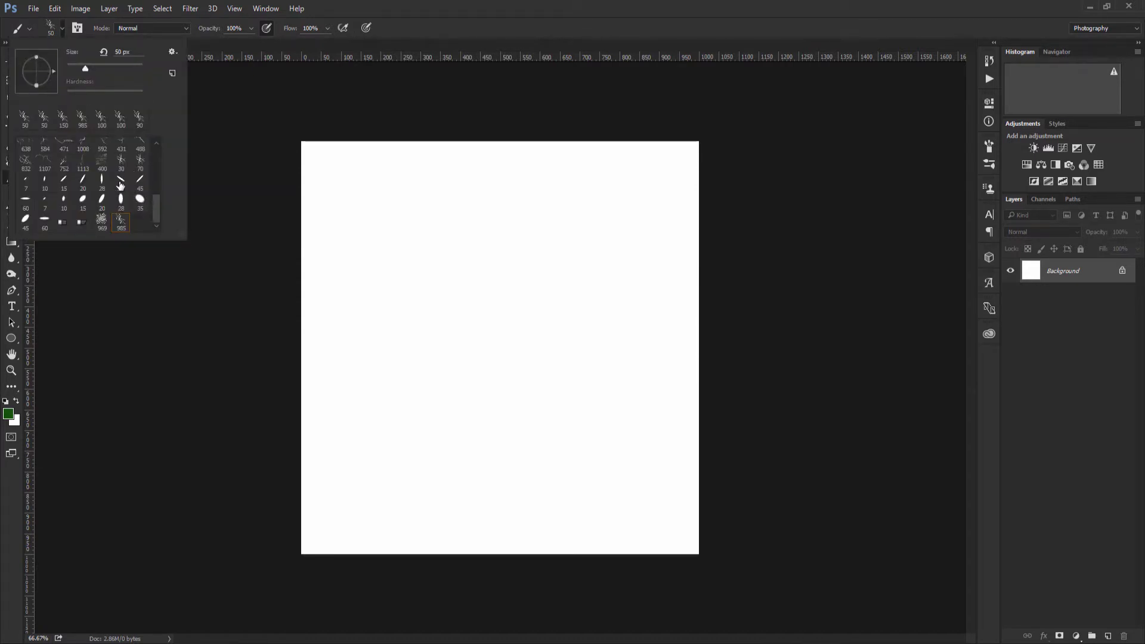
pyautogui.click(102, 200)
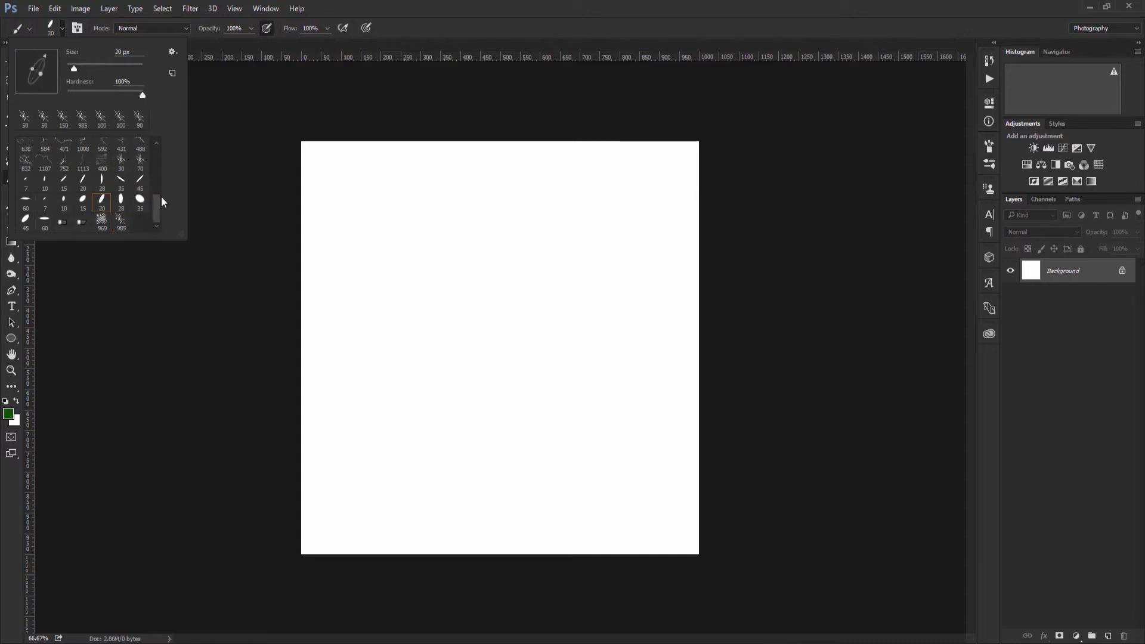
pyautogui.click(172, 52)
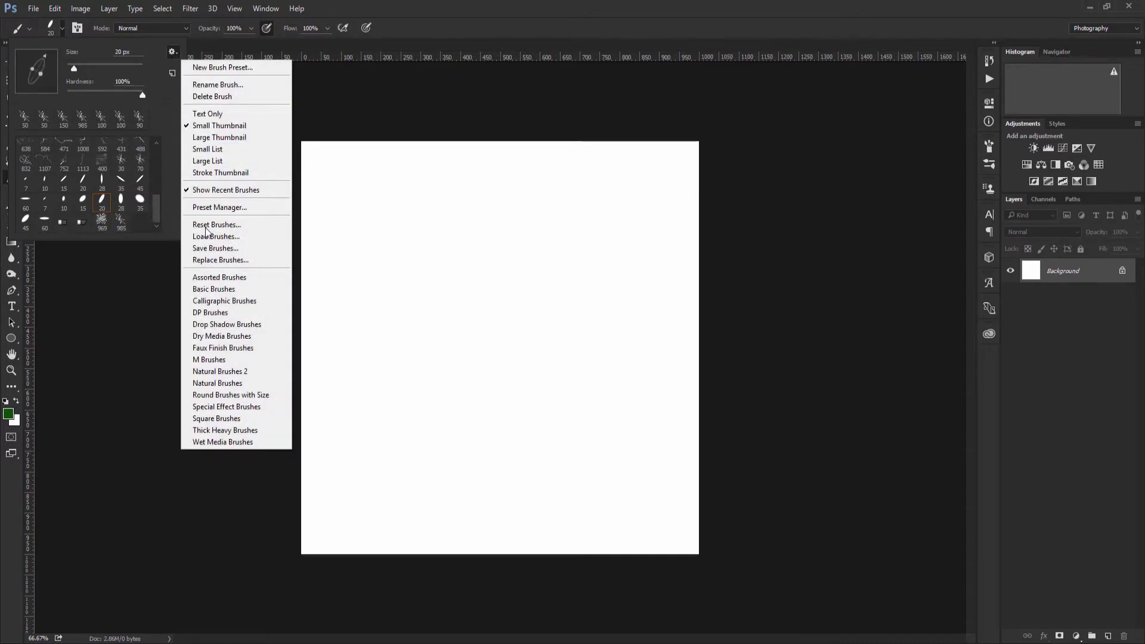
pyautogui.click(219, 303)
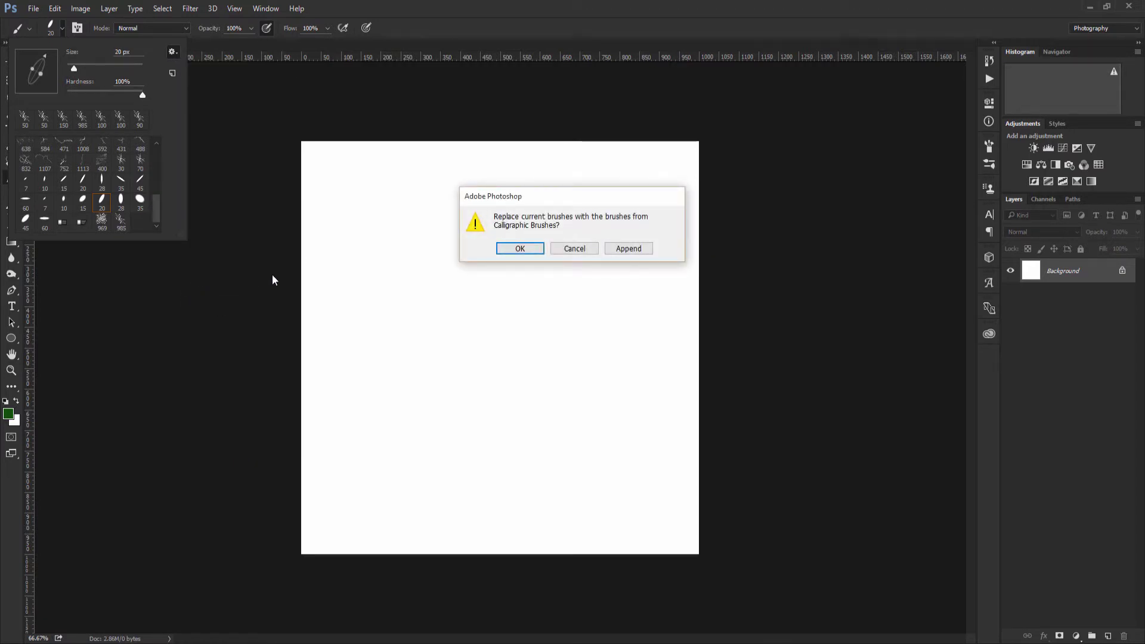
pyautogui.click(561, 250)
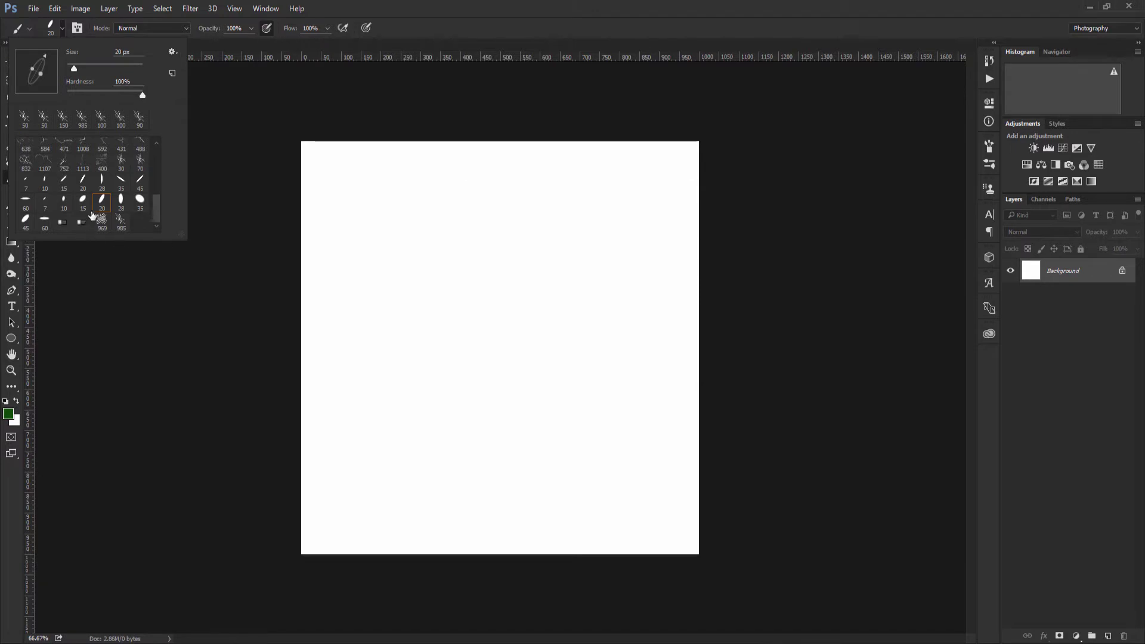
pyautogui.click(421, 18)
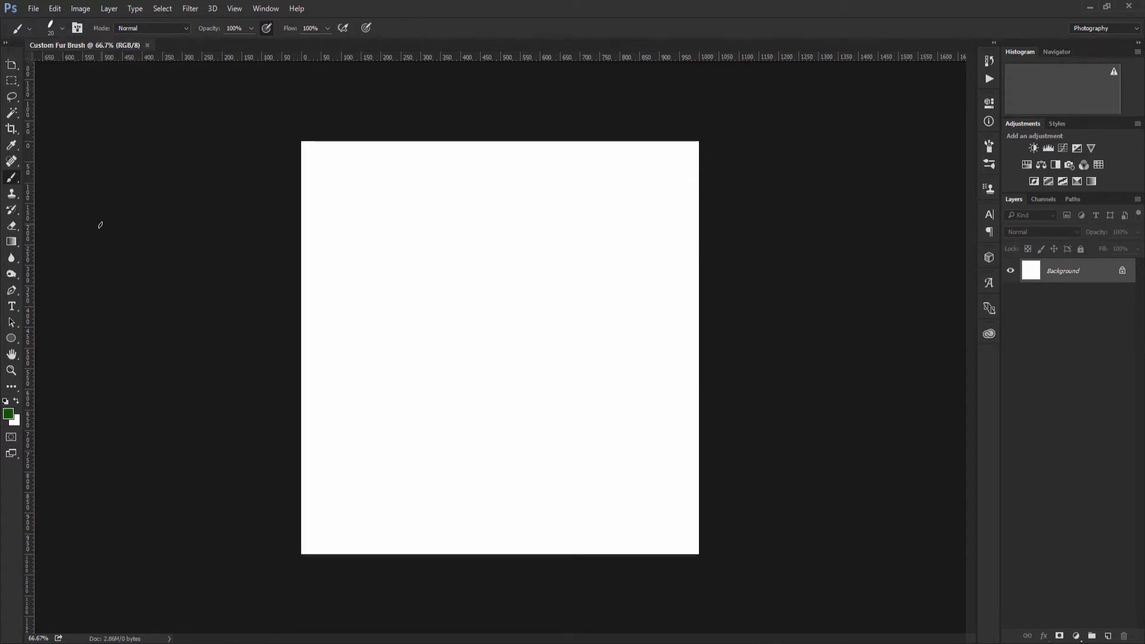
# Set the foreground color to black.
pyautogui.click(8, 413)
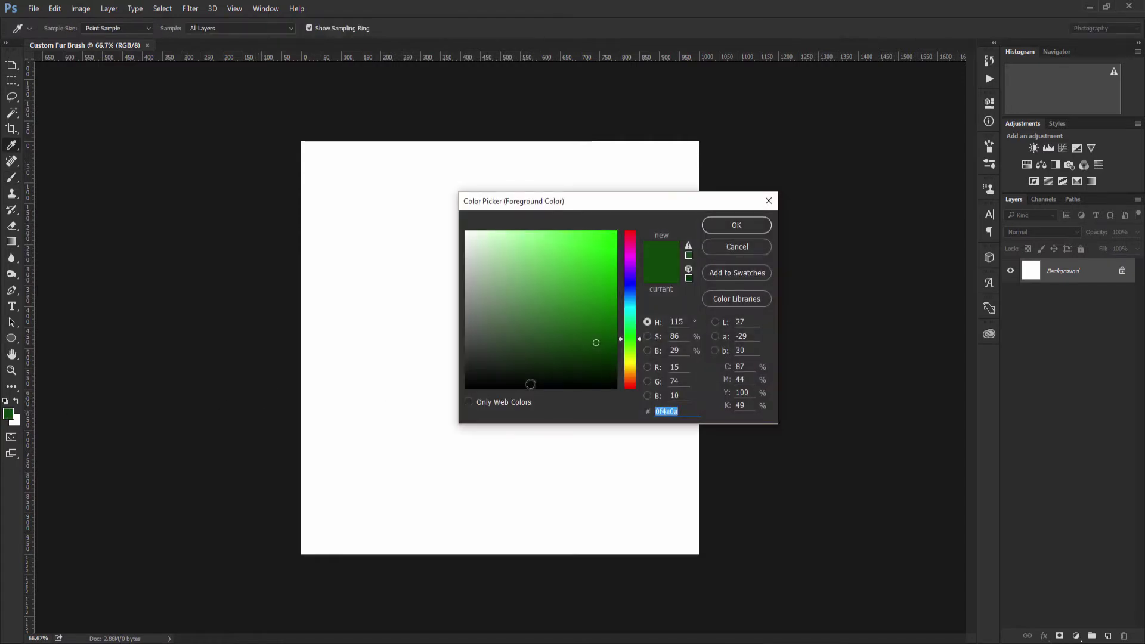
pyautogui.moveTo(530, 384); pyautogui.dragTo(459, 396)
pyautogui.click(767, 225)
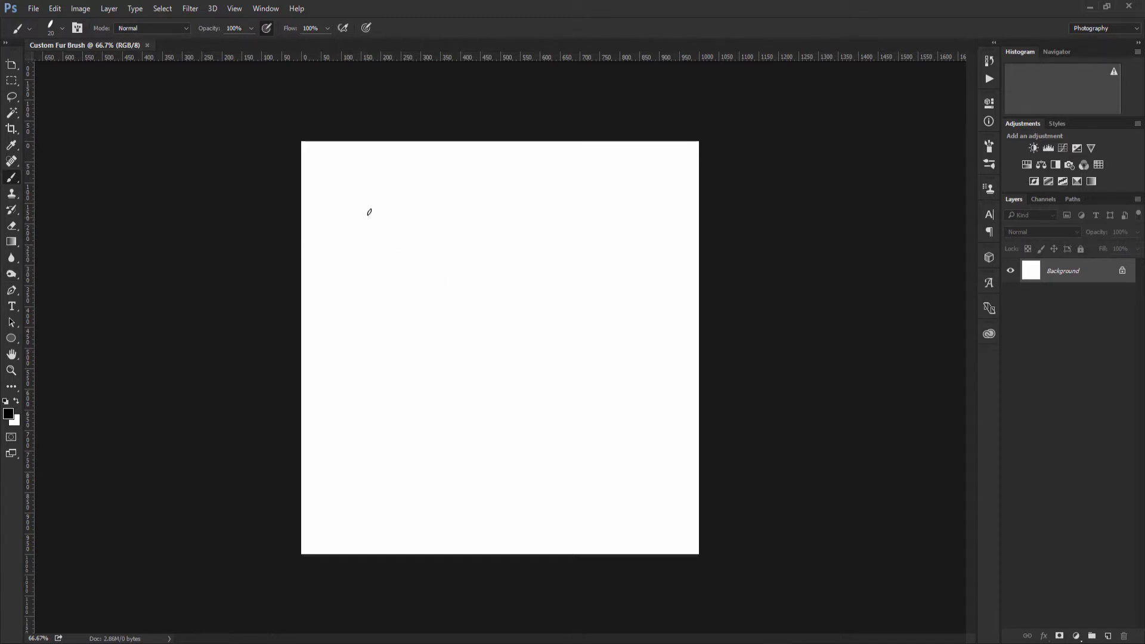
# Rotate the elliptical brush tip so it slants from upper left to lower right.
pyautogui.click(60, 34)
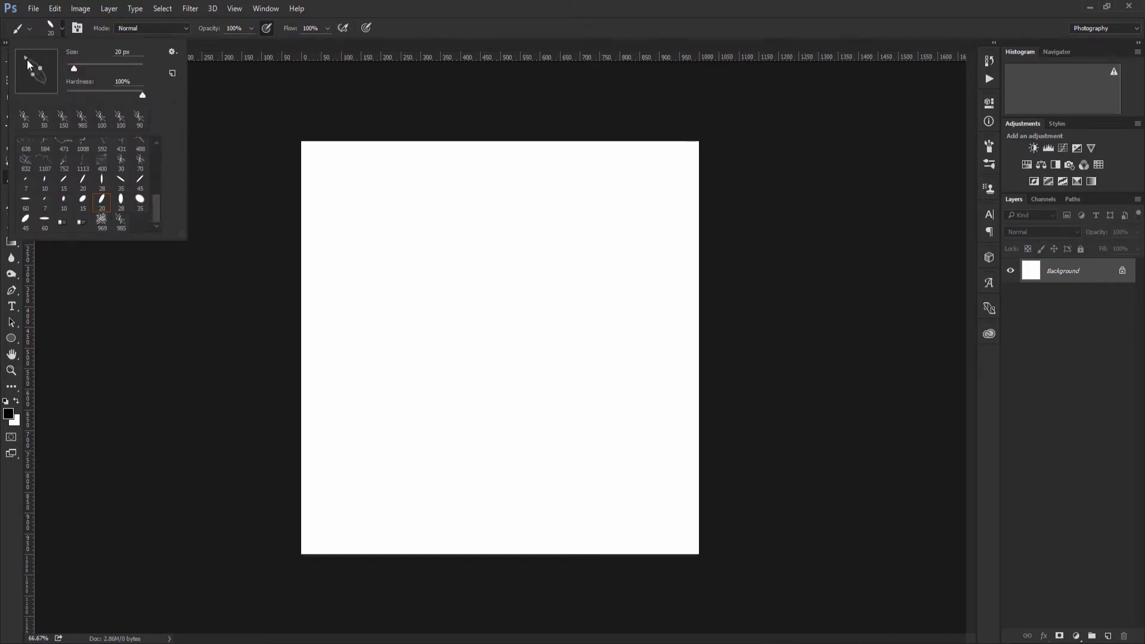
pyautogui.moveTo(26, 61); pyautogui.dragTo(28, 56)
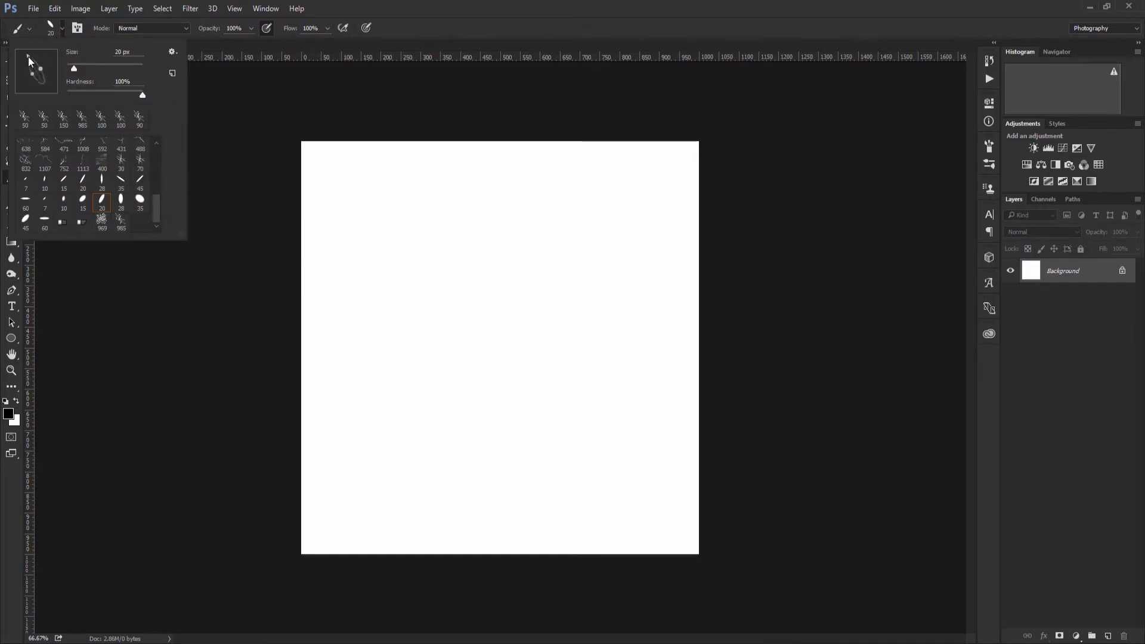
pyautogui.click(396, 6)
# With pressure-controlled opacity off, paint a wavy diagonal from the canvas's upper left to lower right and thicken its middle at 60 px.
pyautogui.moveTo(360, 199); pyautogui.dragTo(383, 234)
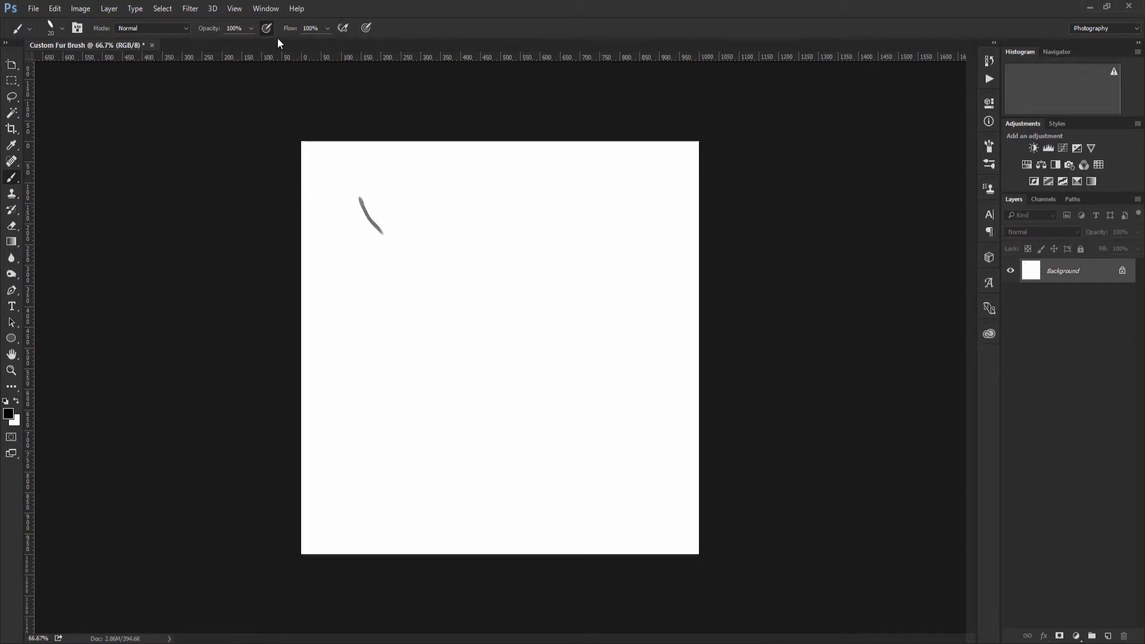
pyautogui.moveTo(362, 200)
pyautogui.mouseDown()
pyautogui.moveTo(429, 286)
pyautogui.moveTo(460, 360)
pyautogui.moveTo(565, 450)
pyautogui.moveTo(538, 421)
pyautogui.moveTo(601, 501)
pyautogui.mouseUp()
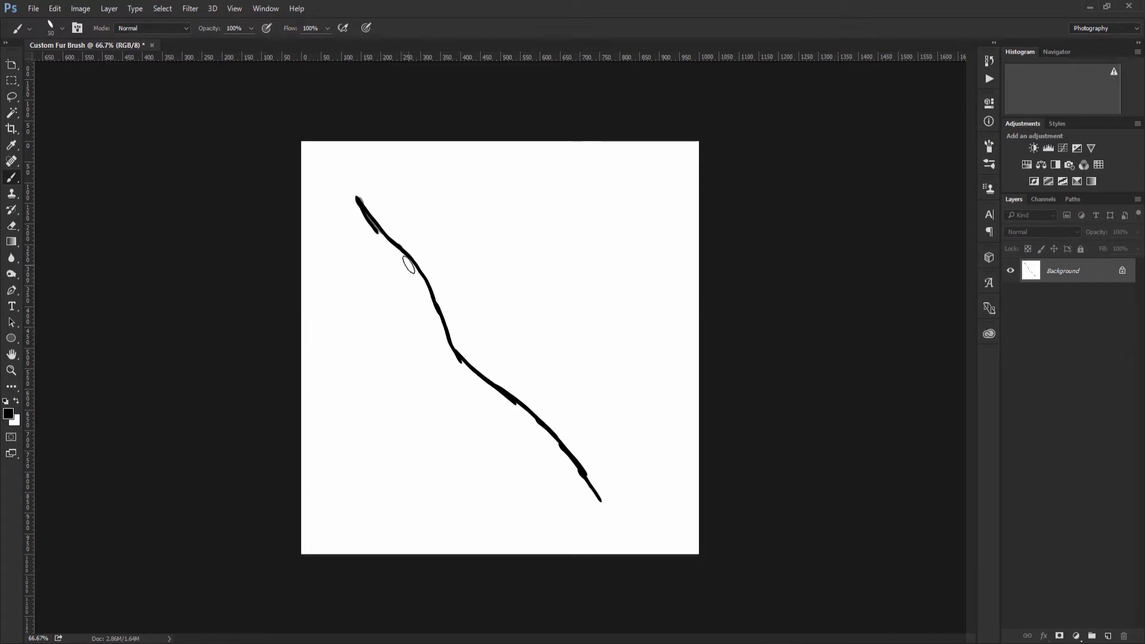
pyautogui.press(']')
pyautogui.press(']')
pyautogui.press(']')
pyautogui.press(']')
pyautogui.moveTo(400, 254)
pyautogui.mouseDown()
pyautogui.moveTo(470, 368)
pyautogui.moveTo(561, 449)
pyautogui.mouseUp()
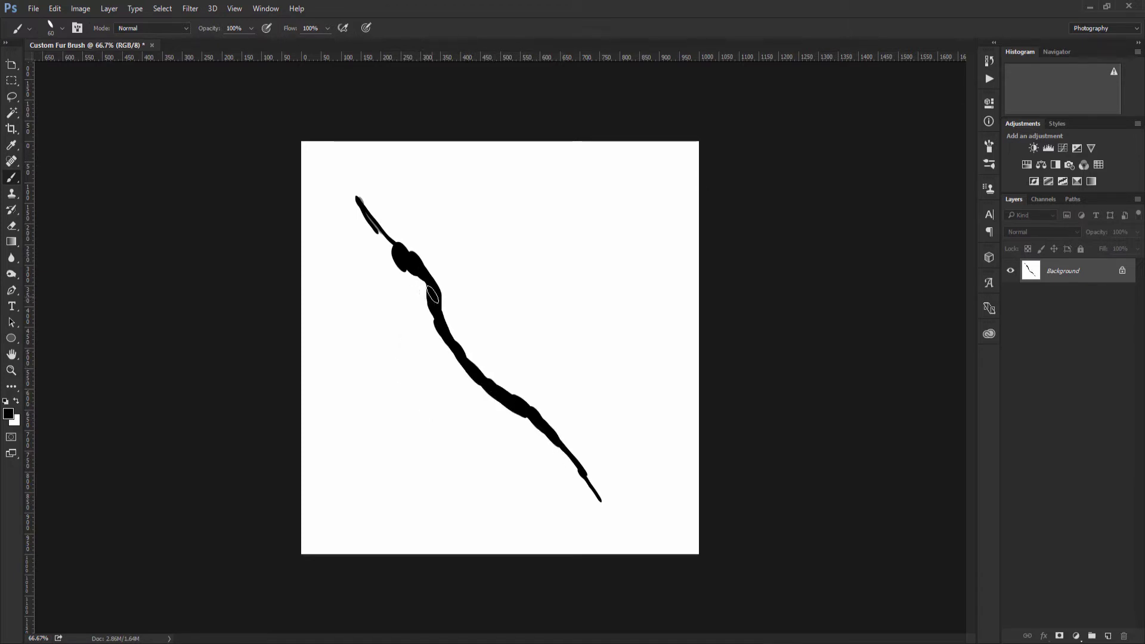
# Paint thin branching strands with a 10 px brush off the diagonal's upper end, its right side and its underside.
pyautogui.press('[')
pyautogui.moveTo(372, 206); pyautogui.dragTo(341, 166)
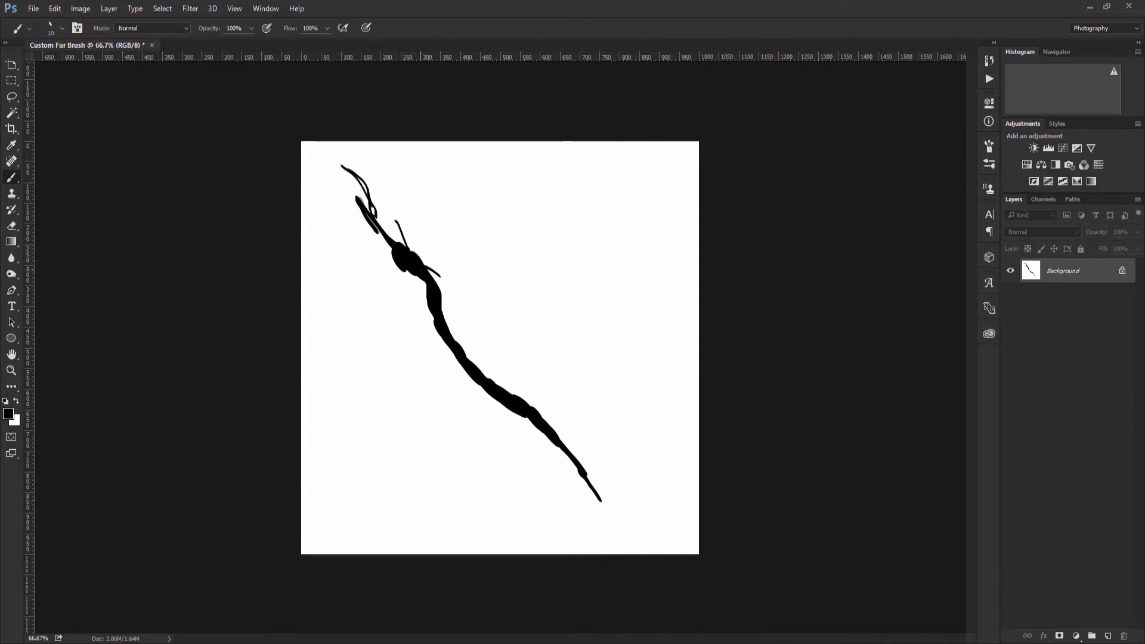
pyautogui.moveTo(465, 352)
pyautogui.mouseDown()
pyautogui.moveTo(451, 205)
pyautogui.moveTo(478, 308)
pyautogui.moveTo(533, 380)
pyautogui.moveTo(627, 448)
pyautogui.mouseUp()
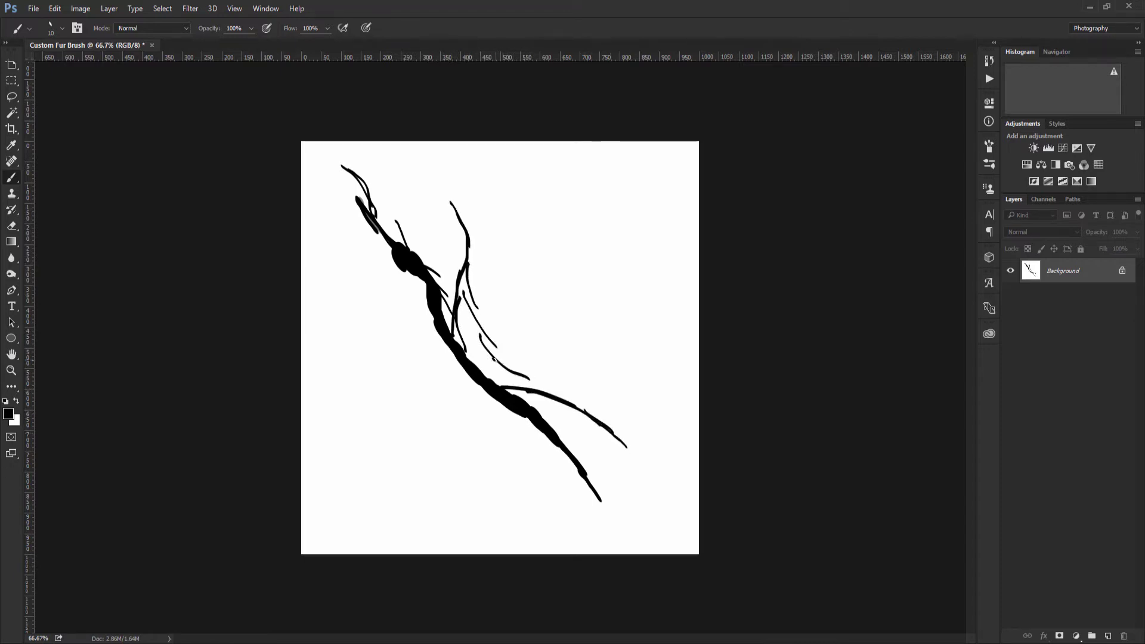
pyautogui.moveTo(477, 349)
pyautogui.mouseDown()
pyautogui.moveTo(571, 390)
pyautogui.moveTo(571, 405)
pyautogui.mouseUp()
pyautogui.moveTo(491, 396); pyautogui.dragTo(505, 443)
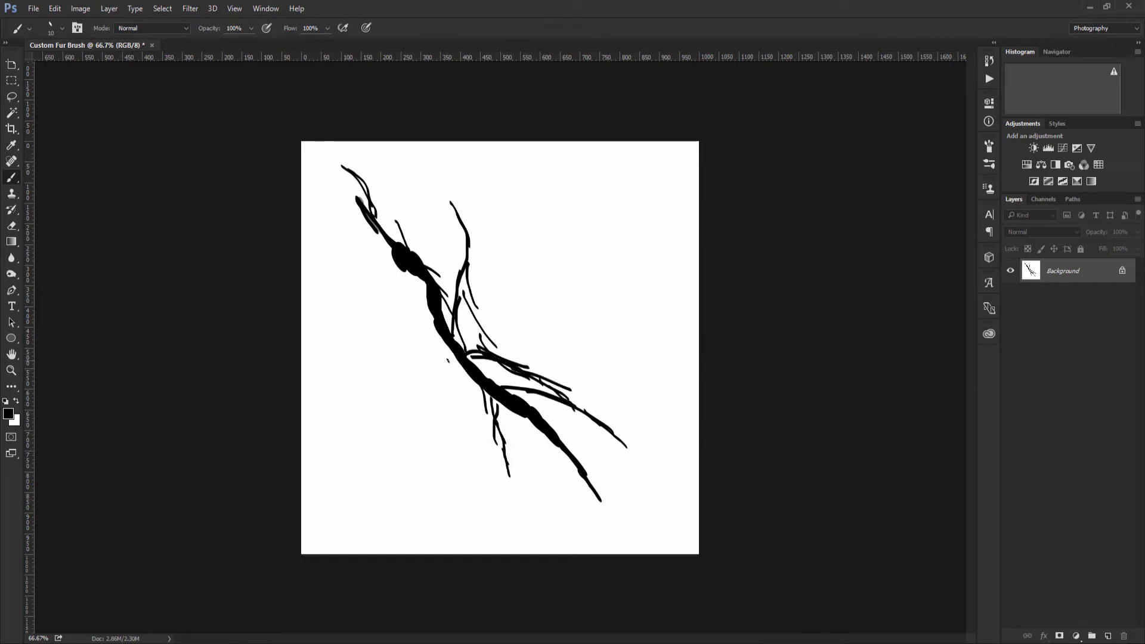
# Paint one branch reaching left from the center, a long one reaching down, and an extra strand below the diagonal.
pyautogui.moveTo(444, 344)
pyautogui.mouseDown()
pyautogui.moveTo(375, 358)
pyautogui.moveTo(416, 357)
pyautogui.moveTo(344, 335)
pyautogui.moveTo(391, 355)
pyautogui.mouseUp()
pyautogui.moveTo(340, 341)
pyautogui.mouseDown()
pyautogui.moveTo(446, 364)
pyautogui.moveTo(453, 348)
pyautogui.moveTo(440, 430)
pyautogui.mouseUp()
pyautogui.moveTo(458, 387)
pyautogui.mouseDown()
pyautogui.moveTo(450, 450)
pyautogui.moveTo(473, 536)
pyautogui.mouseUp()
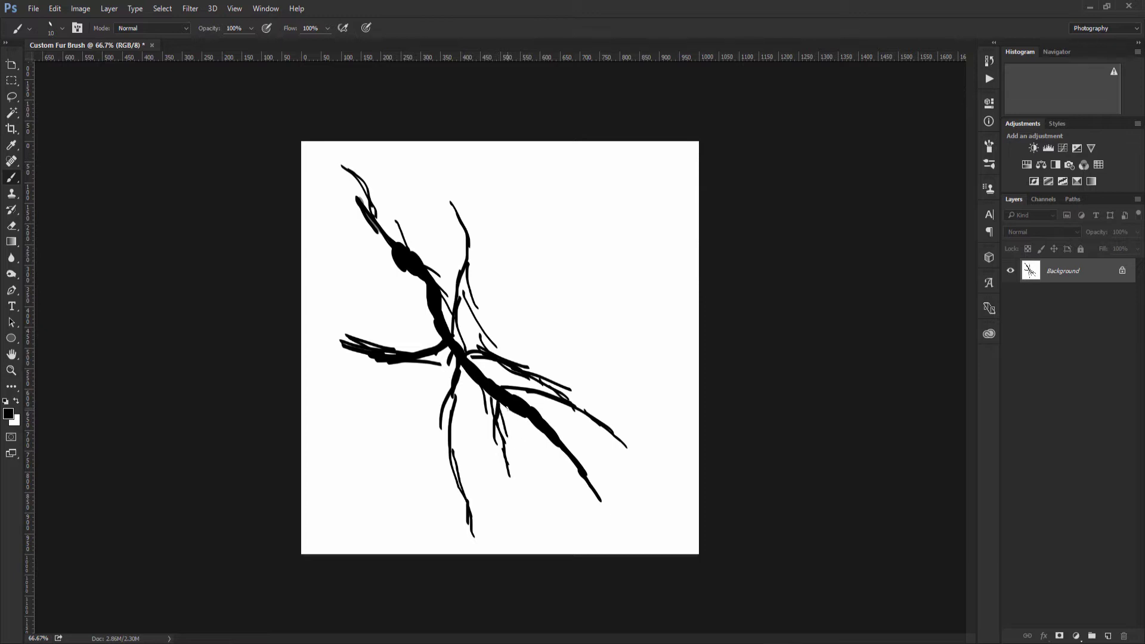
pyautogui.moveTo(503, 405); pyautogui.dragTo(522, 456)
# Thicken the bases of the lower, right and upper branches around the center with a 40 px brush.
pyautogui.press(']')
pyautogui.press(']')
pyautogui.moveTo(459, 369); pyautogui.dragTo(457, 432)
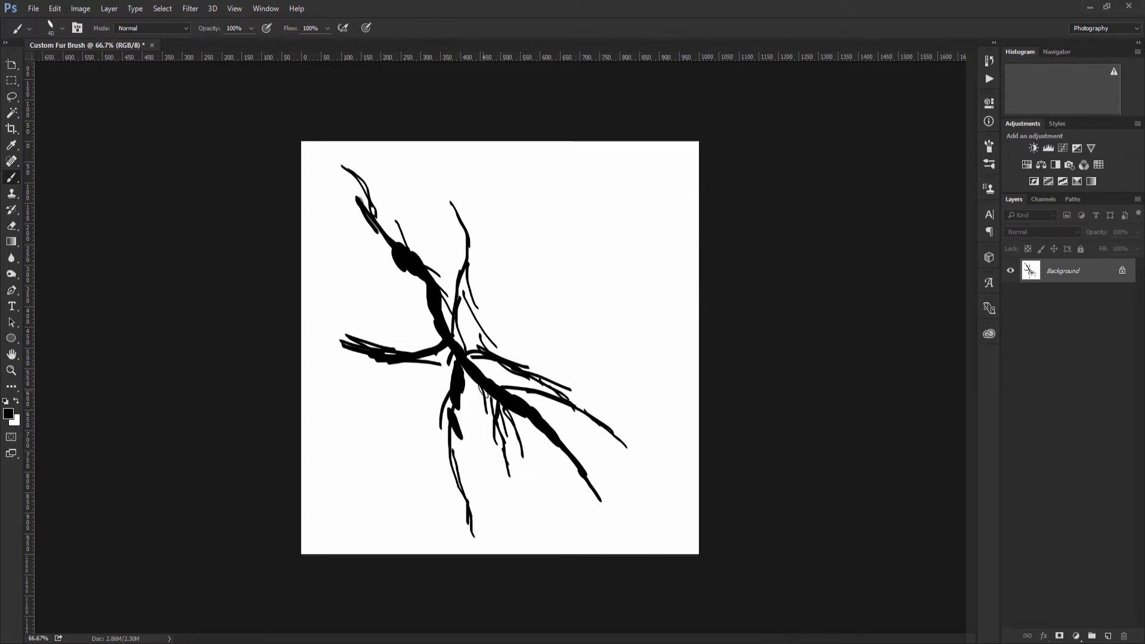
pyautogui.moveTo(484, 392)
pyautogui.mouseDown()
pyautogui.moveTo(502, 410)
pyautogui.moveTo(497, 386)
pyautogui.moveTo(545, 396)
pyautogui.mouseUp()
pyautogui.moveTo(481, 362)
pyautogui.mouseDown()
pyautogui.moveTo(507, 364)
pyautogui.moveTo(472, 363)
pyautogui.mouseUp()
pyautogui.moveTo(459, 321); pyautogui.dragTo(466, 350)
pyautogui.moveTo(461, 303); pyautogui.dragTo(462, 282)
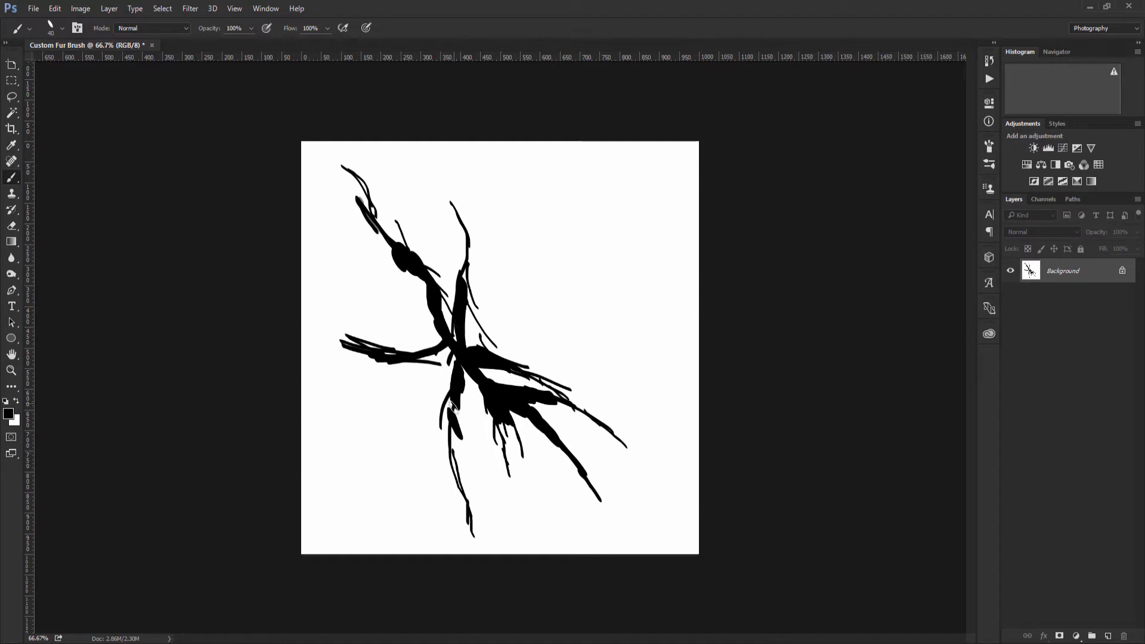
pyautogui.moveTo(454, 414); pyautogui.dragTo(458, 439)
# Reduce the brush size and paint thin strands along the lower branch and from the center toward the lower left.
pyautogui.press('[')
pyautogui.moveTo(453, 437); pyautogui.dragTo(482, 490)
pyautogui.moveTo(447, 347)
pyautogui.mouseDown()
pyautogui.moveTo(408, 381)
pyautogui.moveTo(395, 414)
pyautogui.moveTo(388, 407)
pyautogui.mouseUp()
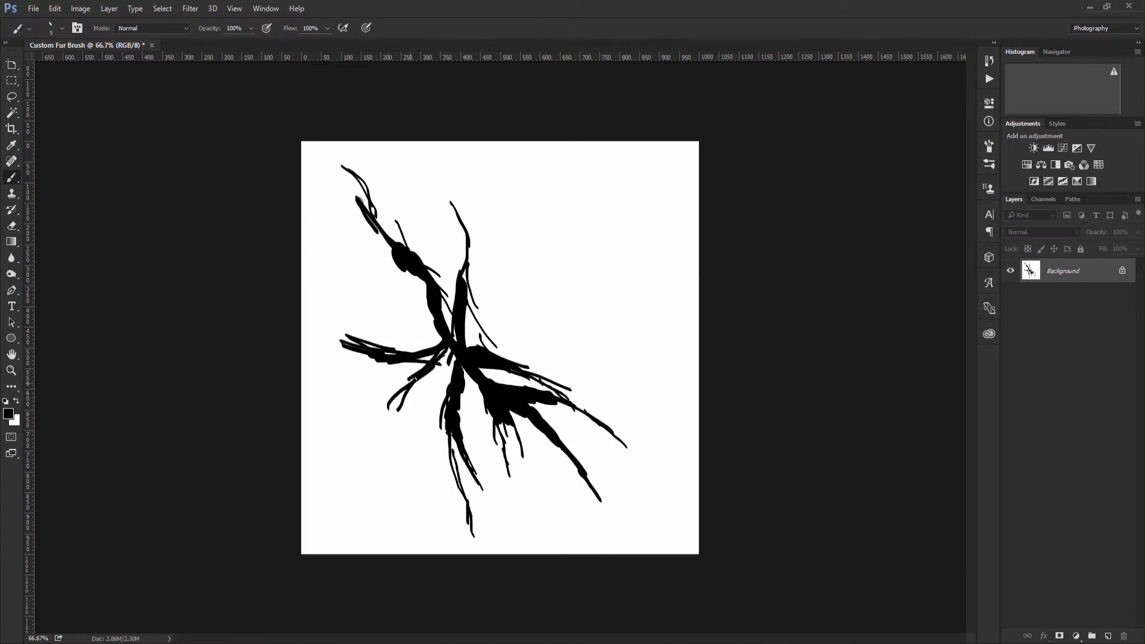
# Paint a thin branch toward the upper right and several fine strands fanning out from the top of the upper branch.
pyautogui.moveTo(468, 330)
pyautogui.mouseDown()
pyautogui.moveTo(488, 256)
pyautogui.moveTo(513, 239)
pyautogui.mouseUp()
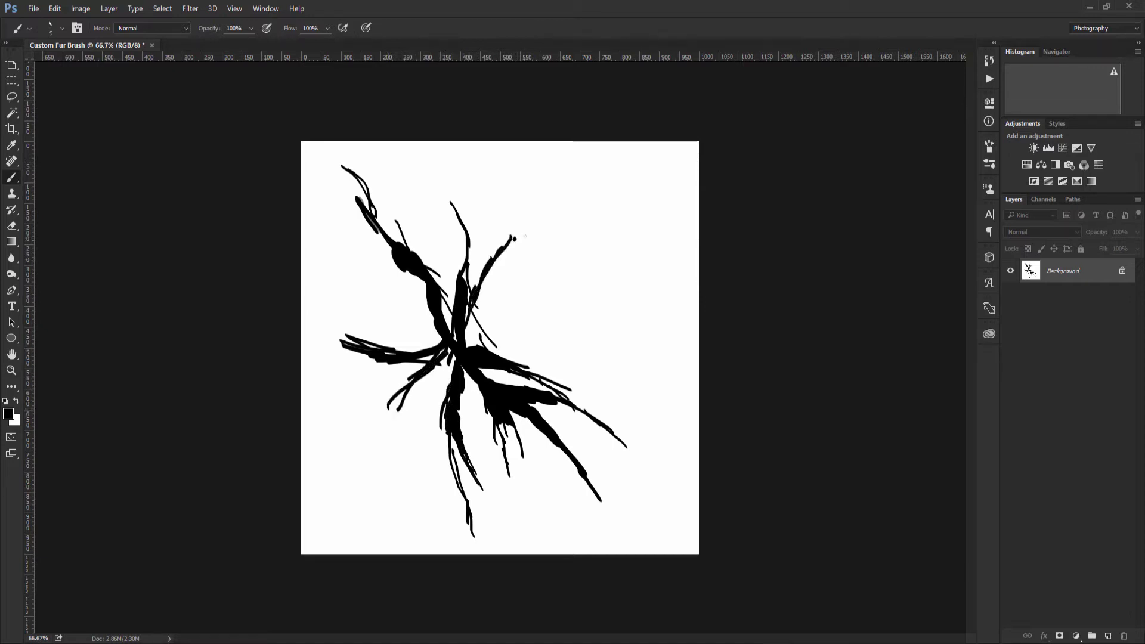
pyautogui.moveTo(437, 182); pyautogui.dragTo(466, 229)
pyautogui.moveTo(467, 202); pyautogui.dragTo(470, 243)
pyautogui.moveTo(463, 173); pyautogui.dragTo(473, 244)
pyautogui.moveTo(490, 199); pyautogui.dragTo(489, 263)
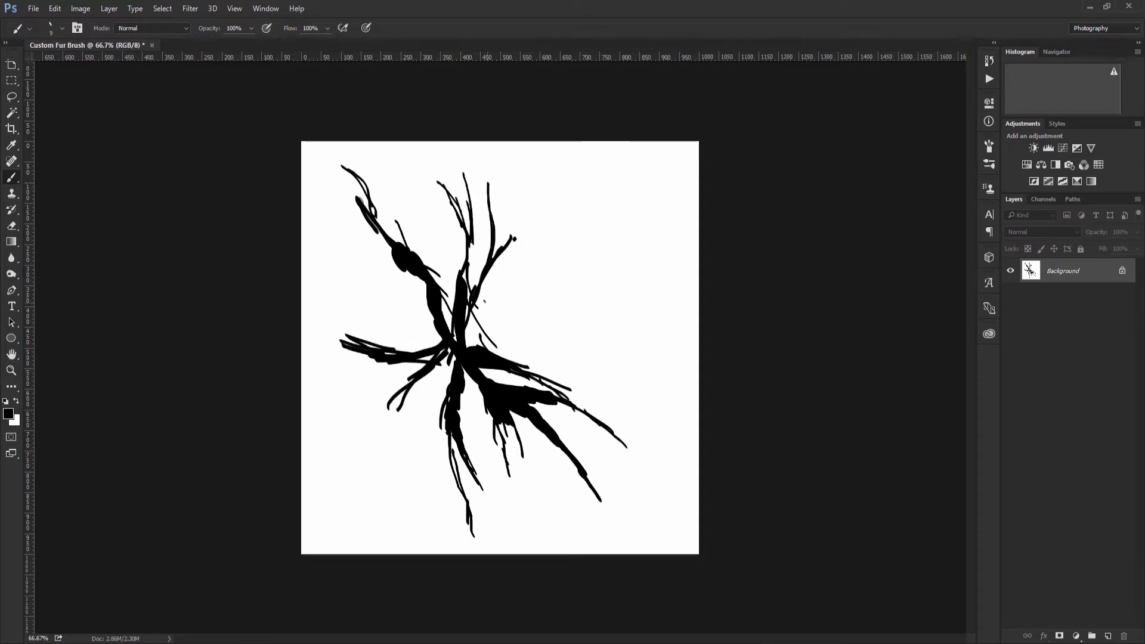
# Paint long thin strands along the right side and extend the diagonal's lower-right end with overlapping hairs.
pyautogui.moveTo(471, 333)
pyautogui.mouseDown()
pyautogui.moveTo(566, 376)
pyautogui.moveTo(620, 418)
pyautogui.moveTo(605, 489)
pyautogui.moveTo(637, 516)
pyautogui.mouseUp()
pyautogui.moveTo(590, 485); pyautogui.dragTo(658, 525)
pyautogui.moveTo(585, 459); pyautogui.dragTo(642, 507)
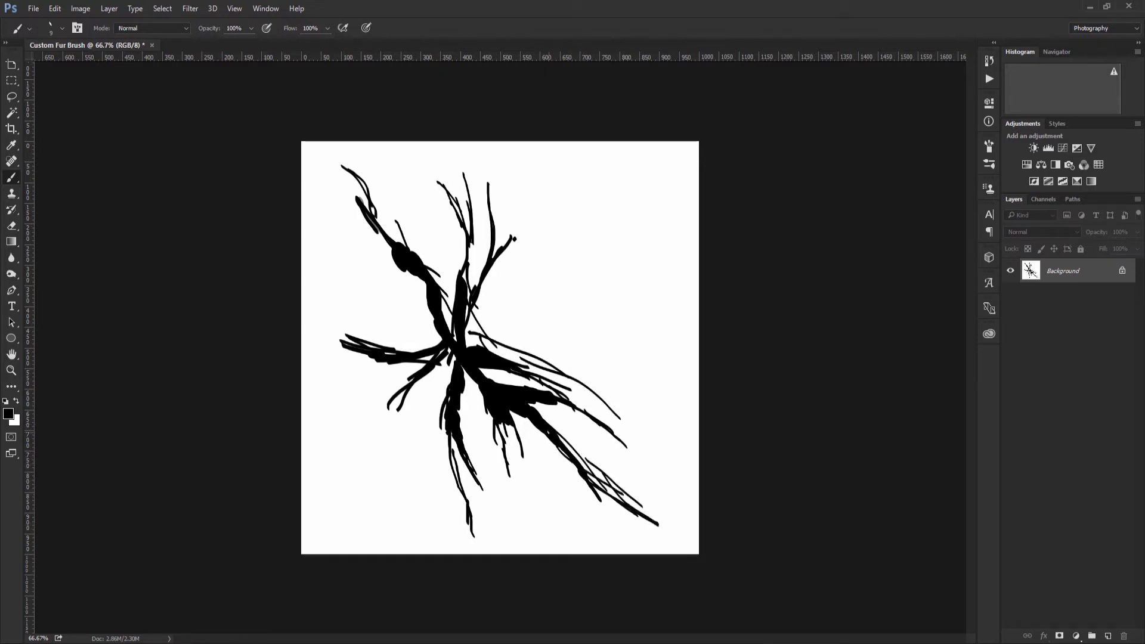
pyautogui.moveTo(545, 433); pyautogui.dragTo(646, 515)
pyautogui.moveTo(585, 476); pyautogui.dragTo(648, 537)
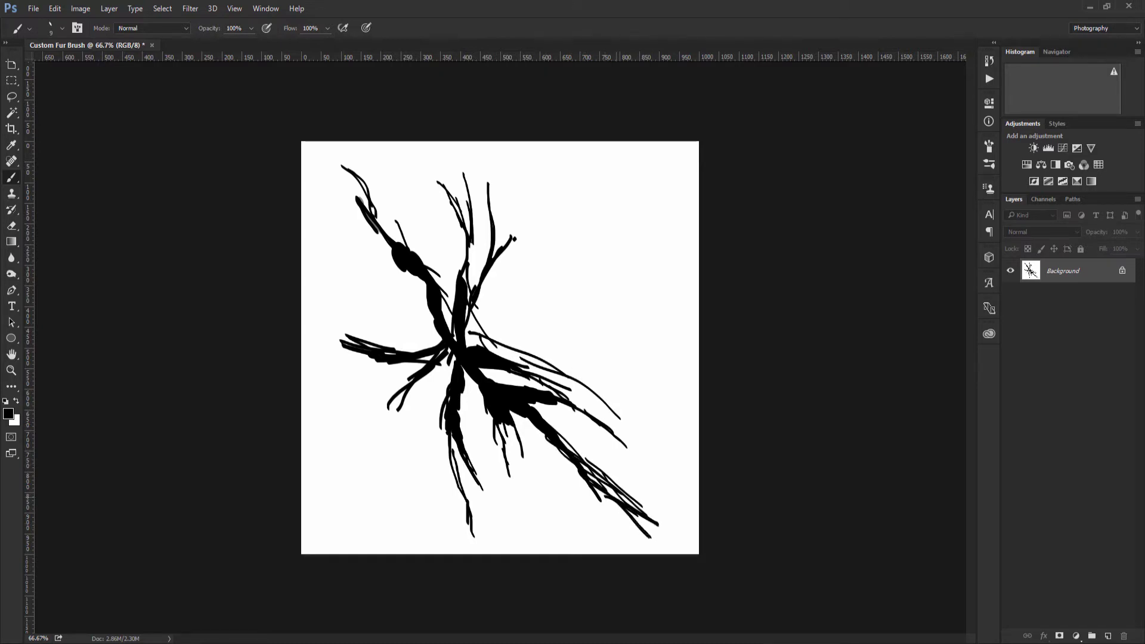
# Paint fine strands around the diagonal's upper-left end and along both sides of its upper half.
pyautogui.moveTo(344, 184); pyautogui.dragTo(341, 180)
pyautogui.moveTo(326, 170); pyautogui.dragTo(348, 206)
pyautogui.moveTo(326, 188); pyautogui.dragTo(389, 244)
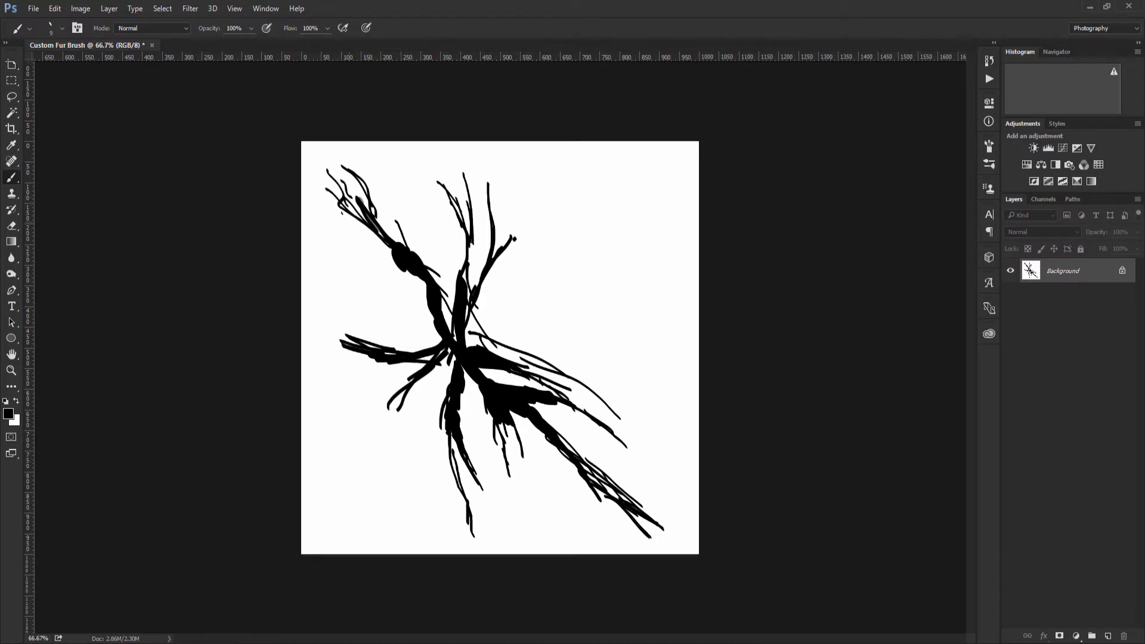
pyautogui.moveTo(341, 202)
pyautogui.mouseDown()
pyautogui.moveTo(383, 231)
pyautogui.moveTo(400, 267)
pyautogui.mouseUp()
pyautogui.moveTo(350, 251); pyautogui.dragTo(429, 272)
pyautogui.moveTo(420, 214); pyautogui.dragTo(431, 313)
pyautogui.moveTo(372, 278)
pyautogui.mouseDown()
pyautogui.moveTo(434, 324)
pyautogui.moveTo(424, 317)
pyautogui.mouseUp()
# Fill in more thin strands on the right and lower branches, plus short branches toward the upper right and left.
pyautogui.moveTo(497, 343)
pyautogui.mouseDown()
pyautogui.moveTo(466, 327)
pyautogui.moveTo(585, 394)
pyautogui.mouseUp()
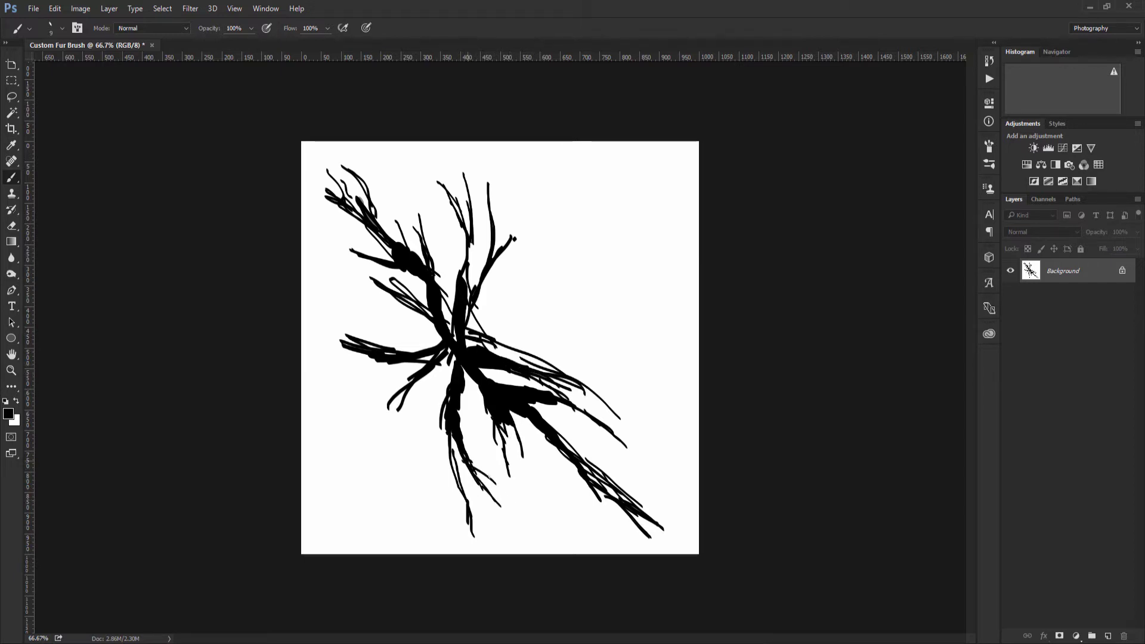
pyautogui.moveTo(442, 412)
pyautogui.mouseDown()
pyautogui.moveTo(440, 484)
pyautogui.moveTo(428, 446)
pyautogui.mouseUp()
pyautogui.moveTo(441, 408); pyautogui.dragTo(417, 461)
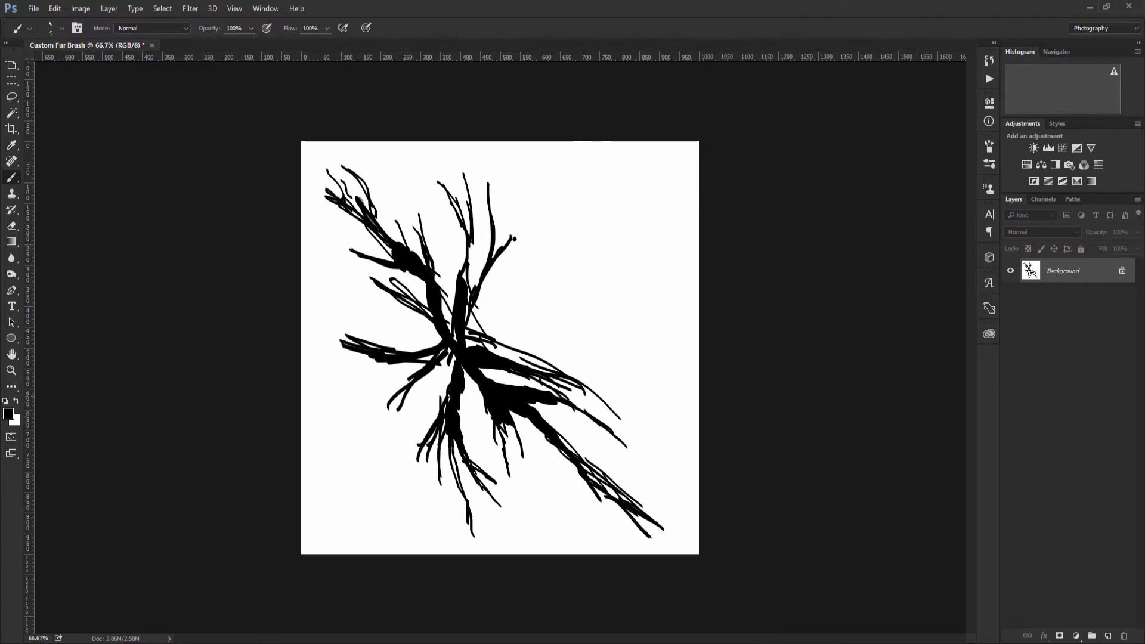
pyautogui.moveTo(486, 274); pyautogui.dragTo(550, 260)
pyautogui.moveTo(415, 311); pyautogui.dragTo(358, 326)
pyautogui.moveTo(417, 305)
pyautogui.mouseDown()
pyautogui.moveTo(363, 318)
pyautogui.moveTo(383, 319)
pyautogui.mouseUp()
pyautogui.moveTo(406, 307); pyautogui.dragTo(369, 315)
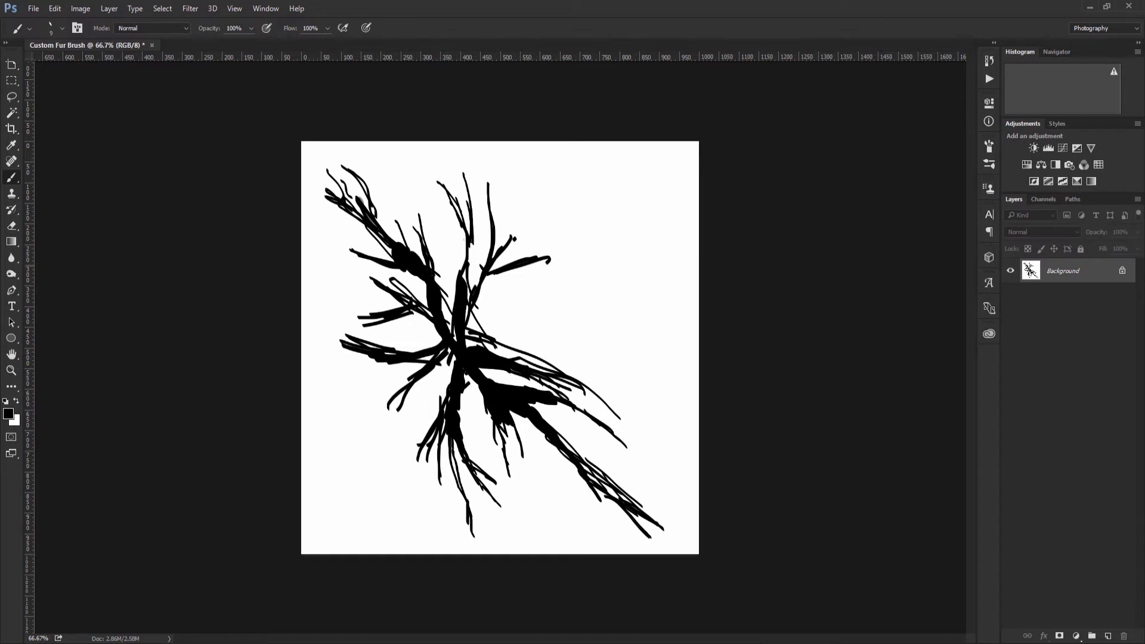
# Define the painted shape as a brush preset named Custom Fur Brush 3.
pyautogui.click(56, 9)
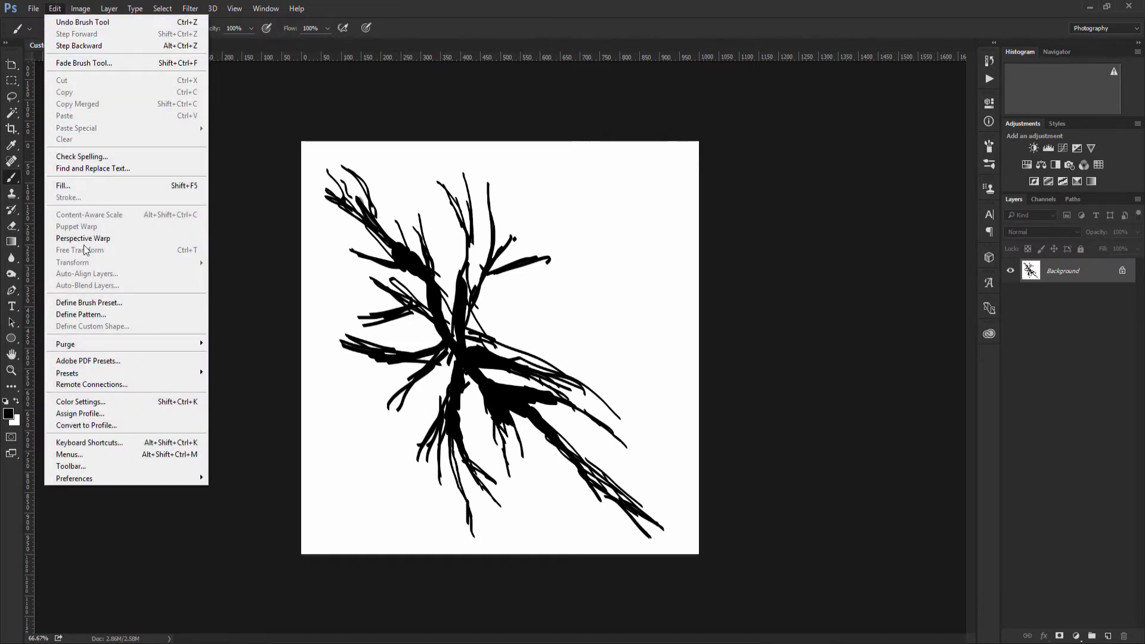
pyautogui.click(90, 303)
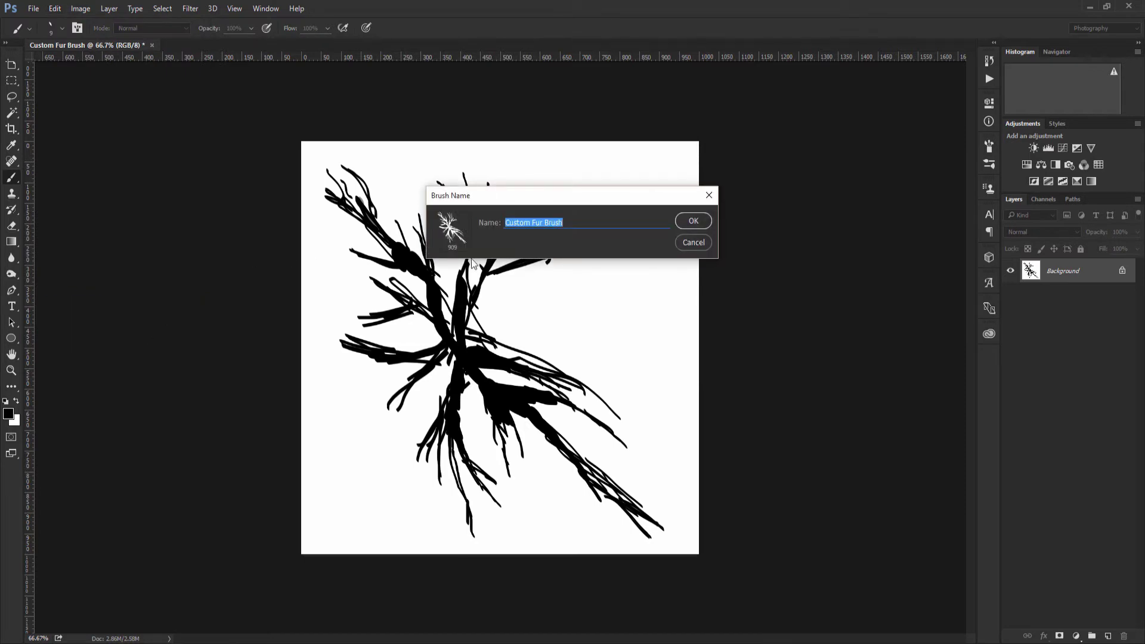
pyautogui.click(568, 226)
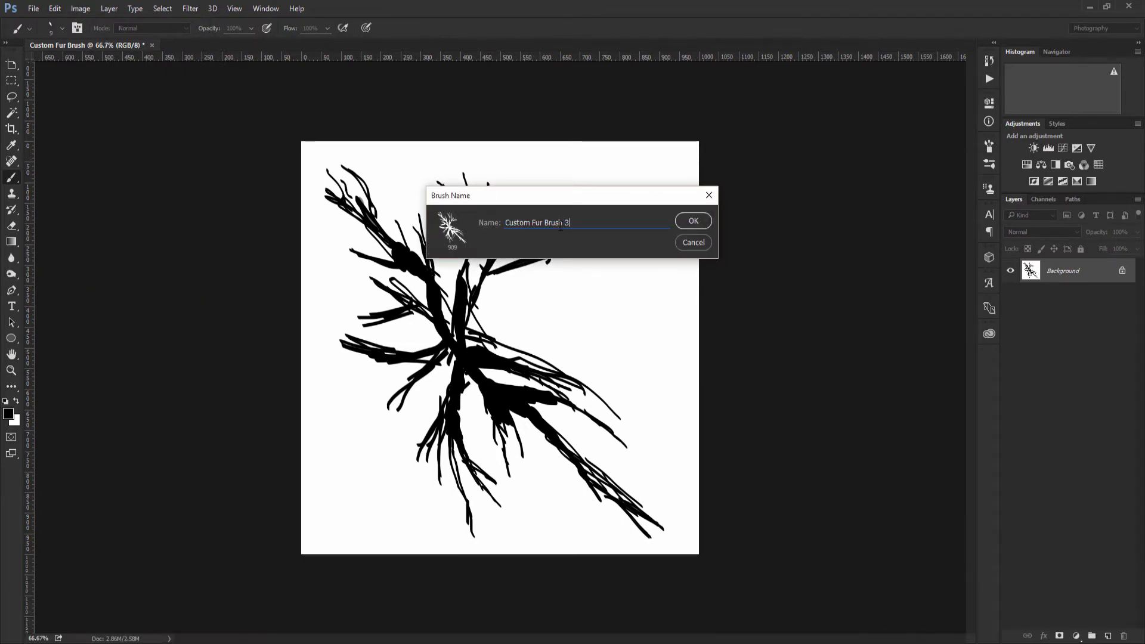
pyautogui.click(694, 221)
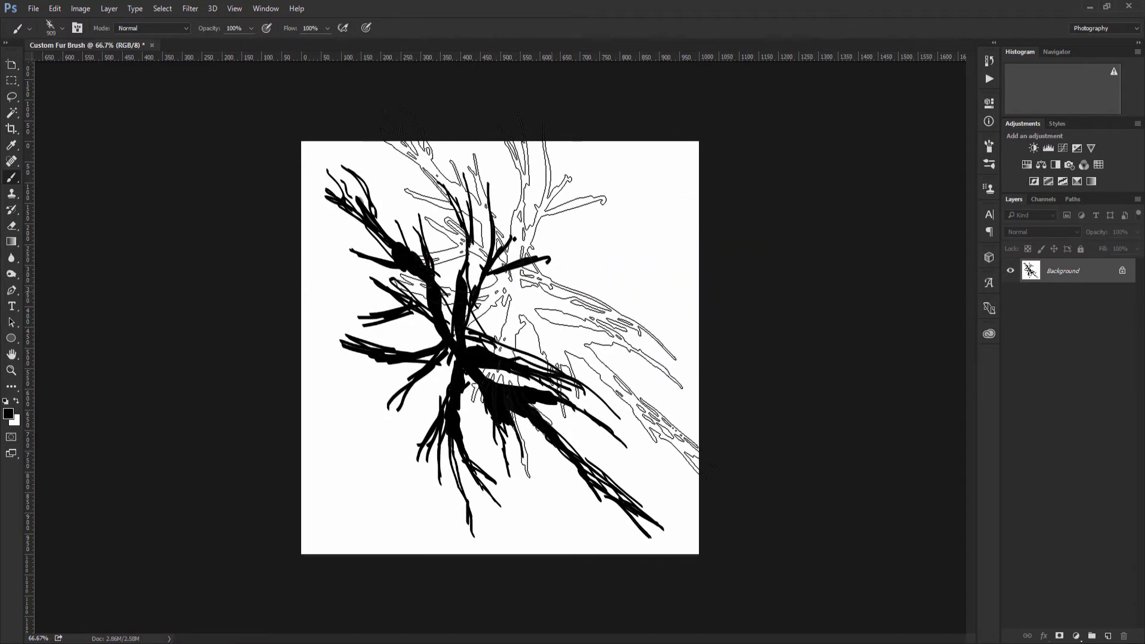
# Reduce the new fur brush to 150 px and add a new empty layer above the Background.
pyautogui.press('[')
pyautogui.press('[')
pyautogui.press('[')
pyautogui.press('[')
pyautogui.press('[')
pyautogui.press('[')
pyautogui.press('[')
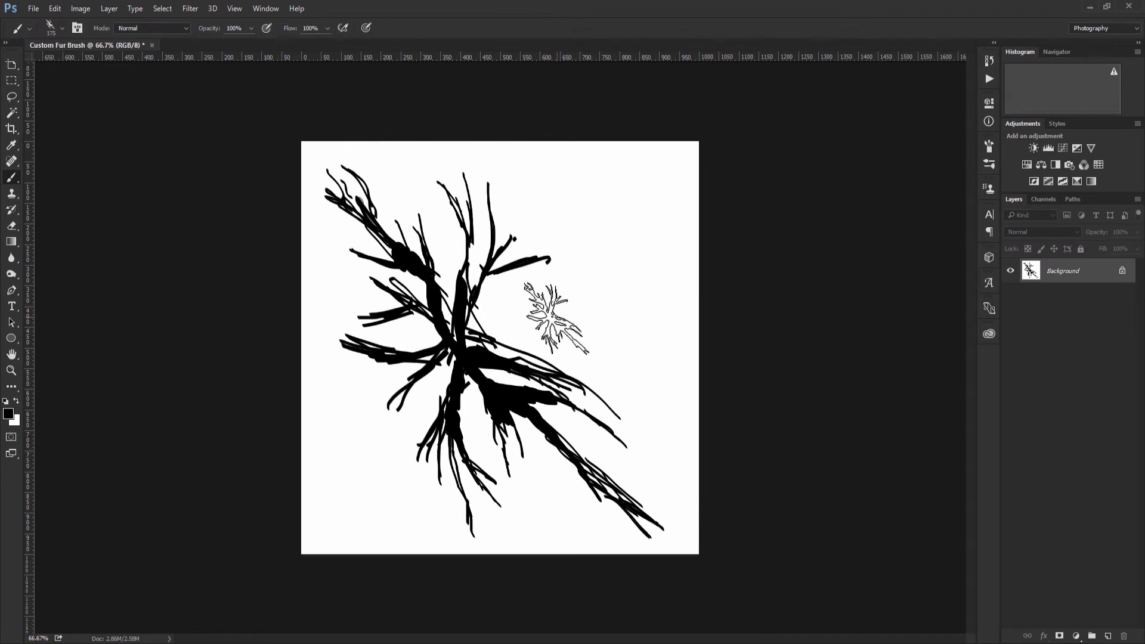
pyautogui.press('[')
pyautogui.press('[')
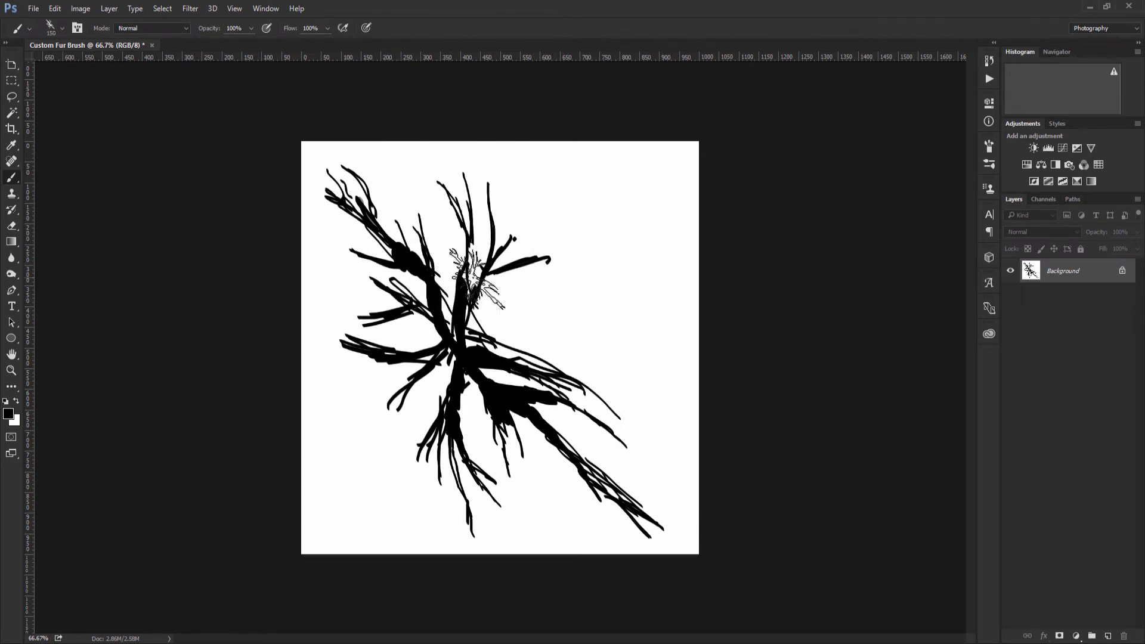
pyautogui.click(1108, 636)
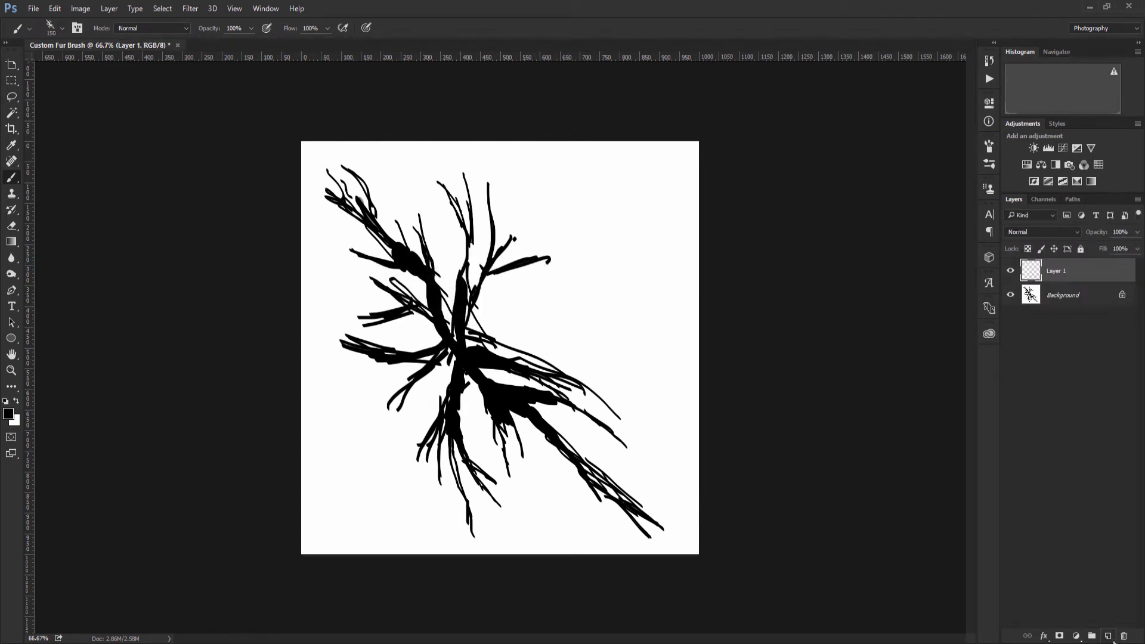
# Hide the Background layer and paint a wide test patch of black fur across the upper canvas on Layer 1.
pyautogui.click(1010, 295)
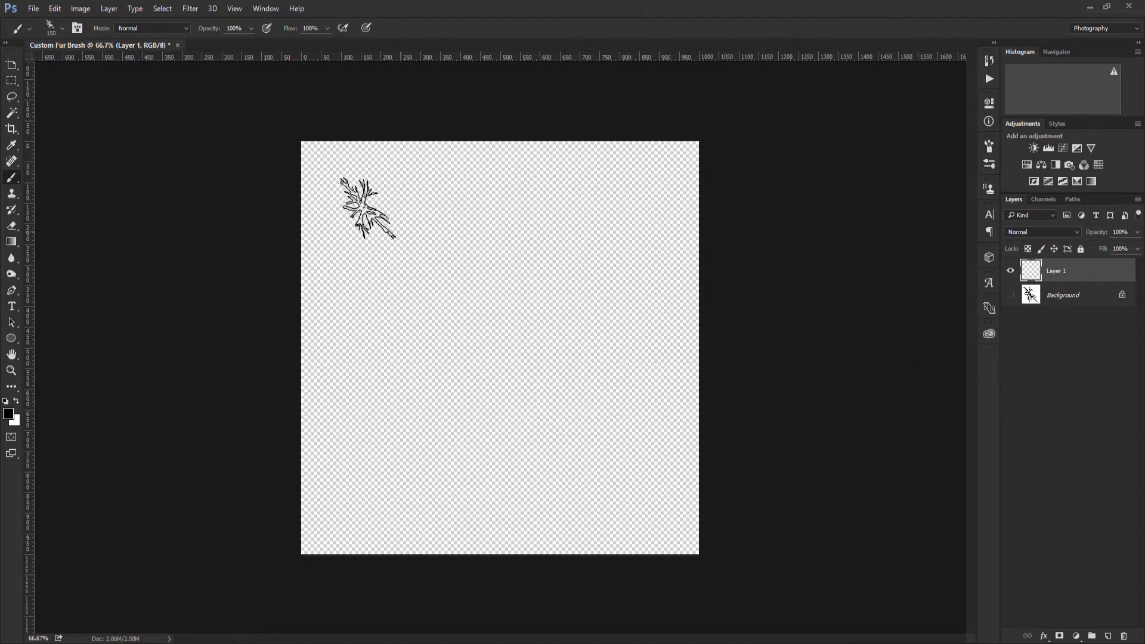
pyautogui.moveTo(374, 213)
pyautogui.mouseDown()
pyautogui.moveTo(357, 208)
pyautogui.moveTo(391, 257)
pyautogui.moveTo(370, 280)
pyautogui.moveTo(423, 306)
pyautogui.moveTo(440, 242)
pyautogui.moveTo(477, 215)
pyautogui.moveTo(548, 218)
pyautogui.moveTo(409, 218)
pyautogui.moveTo(575, 257)
pyautogui.moveTo(632, 239)
pyautogui.moveTo(456, 215)
pyautogui.moveTo(629, 191)
pyautogui.moveTo(654, 211)
pyautogui.moveTo(616, 254)
pyautogui.mouseUp()
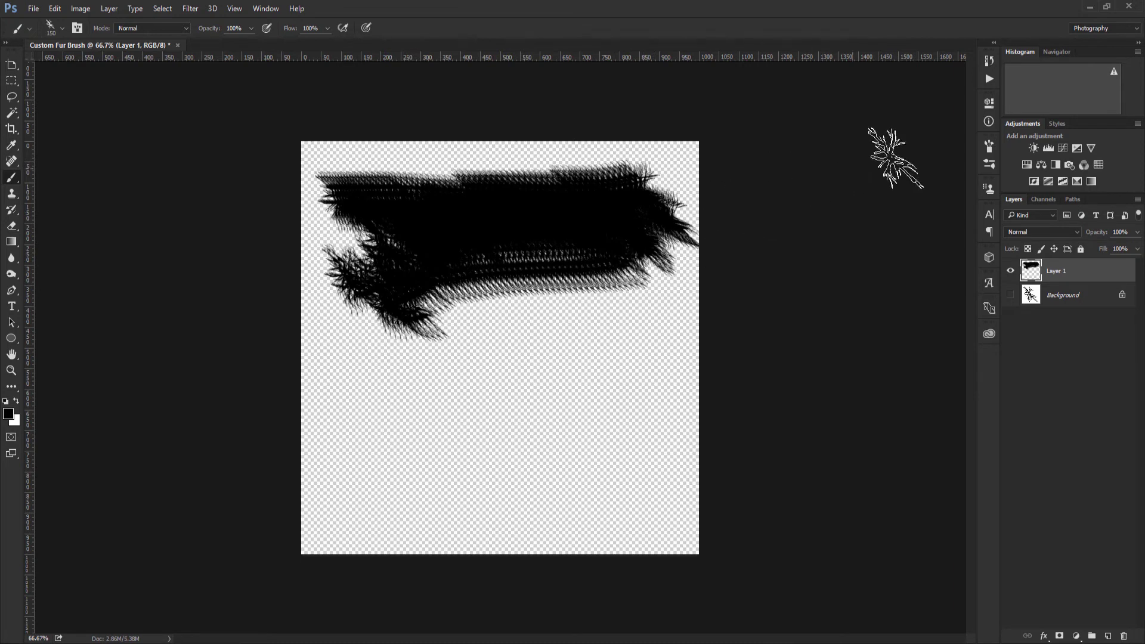
# Enable Shape Dynamics for the fur brush and set its Size Jitter to 100%.
pyautogui.click(989, 146)
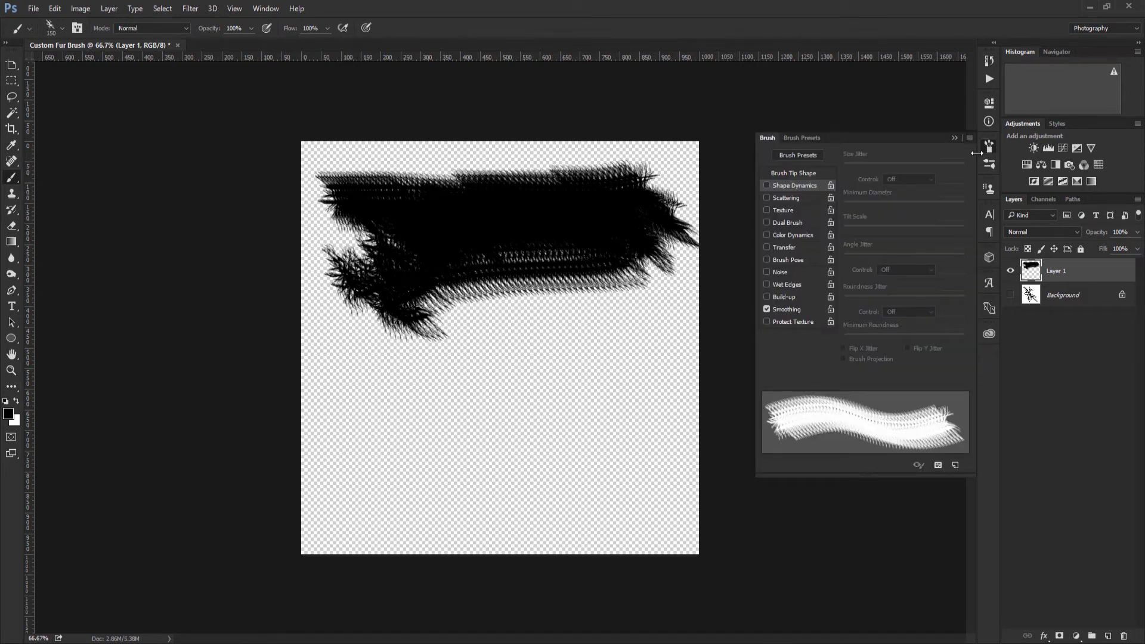
pyautogui.click(767, 186)
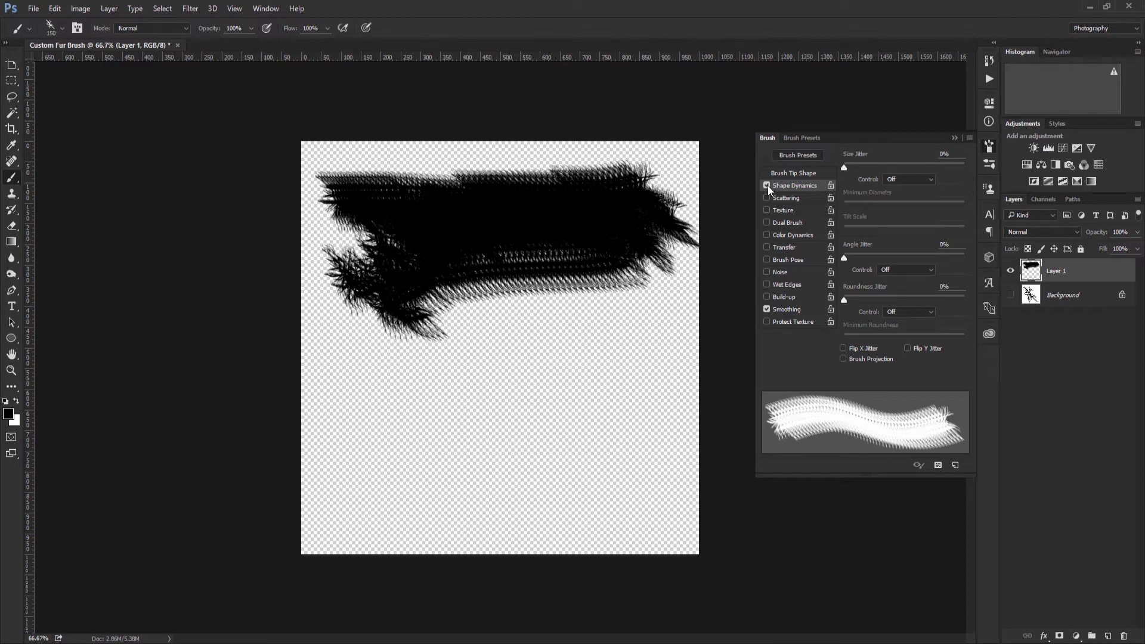
pyautogui.moveTo(844, 167); pyautogui.dragTo(971, 173)
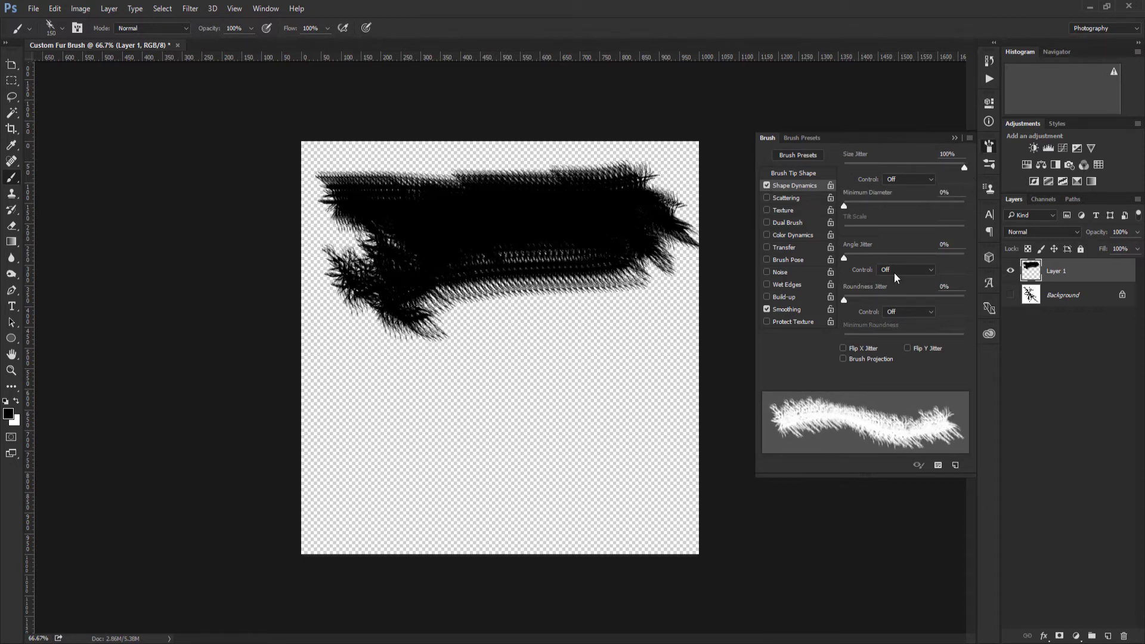
# Stamp a few single fur marks below the first patch, then paint a horizontal test band through them.
pyautogui.click(528, 404)
pyautogui.click(468, 413)
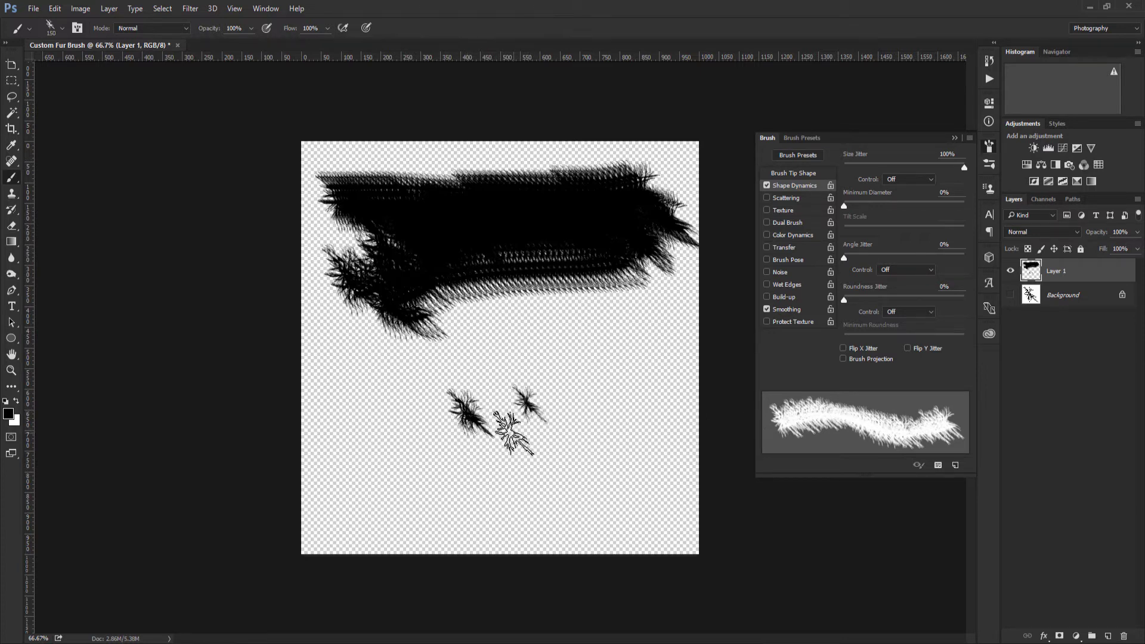
pyautogui.click(511, 432)
pyautogui.click(500, 411)
pyautogui.moveTo(496, 399)
pyautogui.mouseDown()
pyautogui.moveTo(679, 417)
pyautogui.moveTo(322, 410)
pyautogui.moveTo(549, 370)
pyautogui.moveTo(441, 378)
pyautogui.moveTo(661, 375)
pyautogui.moveTo(548, 400)
pyautogui.moveTo(485, 382)
pyautogui.moveTo(327, 371)
pyautogui.moveTo(614, 358)
pyautogui.moveTo(662, 367)
pyautogui.moveTo(543, 359)
pyautogui.moveTo(545, 383)
pyautogui.moveTo(595, 384)
pyautogui.moveTo(588, 401)
pyautogui.mouseUp()
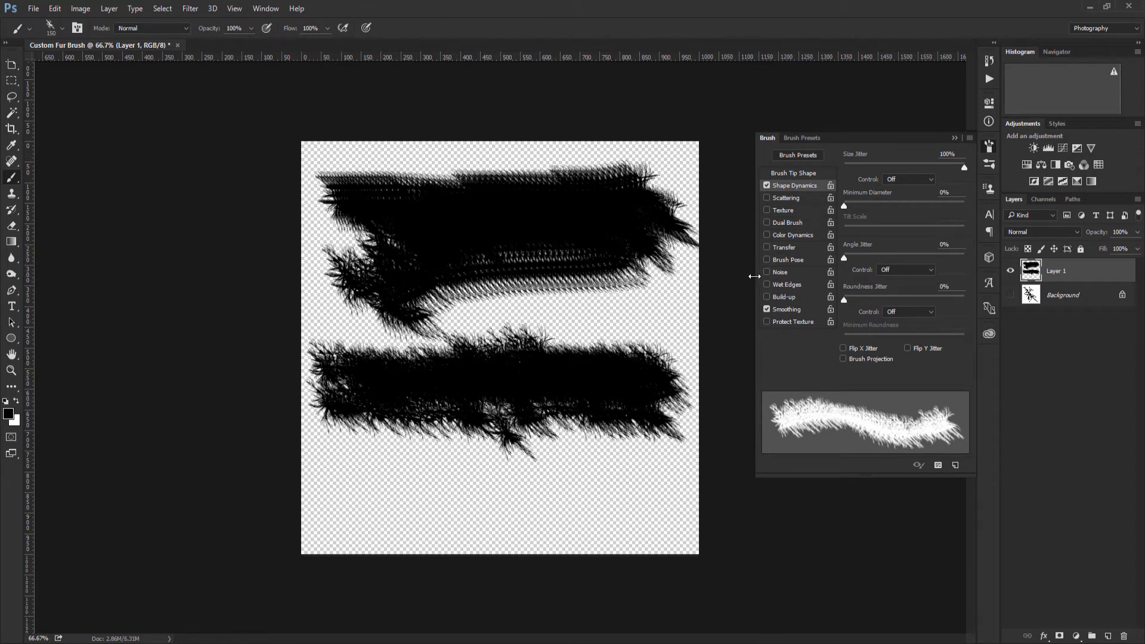
# Set the brush's Angle Jitter to 60% and test it with a third fur band along the canvas bottom and strokes over the middle band.
pyautogui.moveTo(844, 259); pyautogui.dragTo(918, 270)
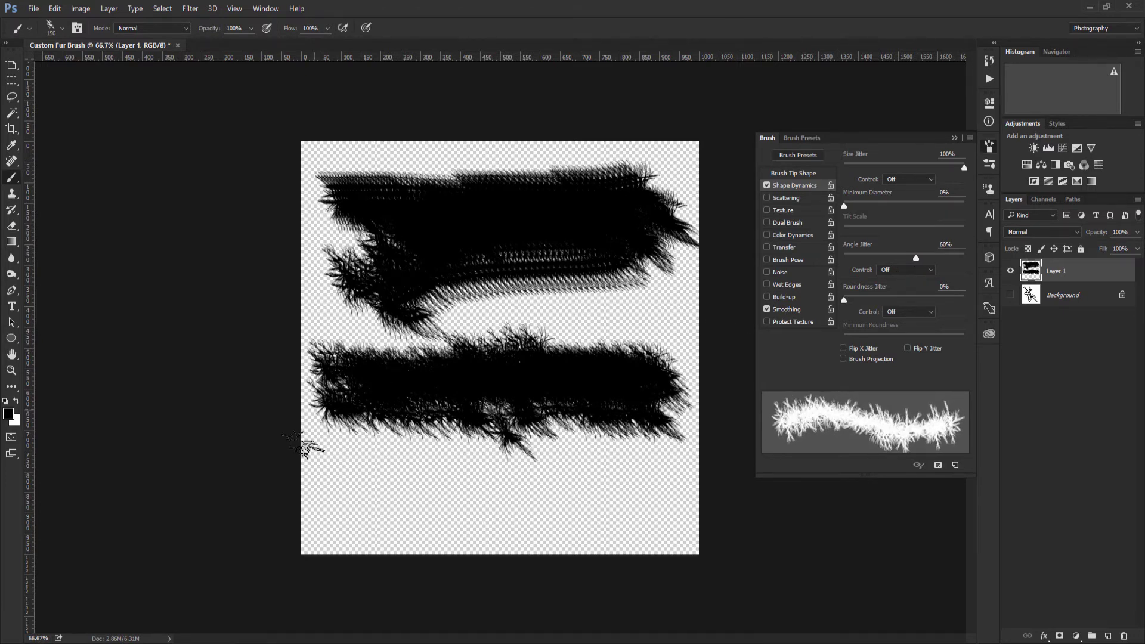
pyautogui.moveTo(364, 496)
pyautogui.mouseDown()
pyautogui.moveTo(570, 500)
pyautogui.moveTo(430, 500)
pyautogui.moveTo(634, 507)
pyautogui.moveTo(350, 518)
pyautogui.moveTo(502, 519)
pyautogui.moveTo(490, 526)
pyautogui.moveTo(420, 518)
pyautogui.moveTo(593, 507)
pyautogui.moveTo(394, 512)
pyautogui.moveTo(564, 517)
pyautogui.moveTo(661, 512)
pyautogui.moveTo(492, 509)
pyautogui.moveTo(668, 504)
pyautogui.moveTo(411, 503)
pyautogui.moveTo(633, 498)
pyautogui.moveTo(599, 510)
pyautogui.moveTo(646, 515)
pyautogui.moveTo(655, 527)
pyautogui.moveTo(565, 537)
pyautogui.moveTo(354, 512)
pyautogui.moveTo(346, 494)
pyautogui.moveTo(398, 482)
pyautogui.moveTo(415, 497)
pyautogui.moveTo(399, 487)
pyautogui.moveTo(571, 472)
pyautogui.moveTo(664, 483)
pyautogui.moveTo(686, 526)
pyautogui.moveTo(600, 513)
pyautogui.mouseUp()
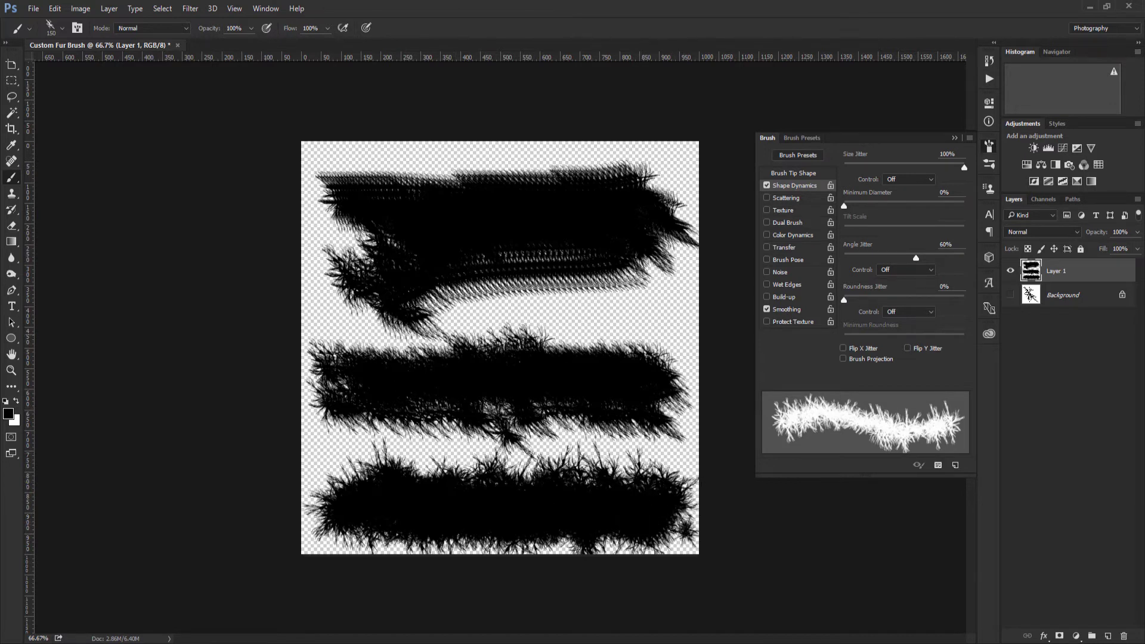
pyautogui.moveTo(495, 352)
pyautogui.mouseDown()
pyautogui.moveTo(586, 352)
pyautogui.moveTo(635, 375)
pyautogui.mouseUp()
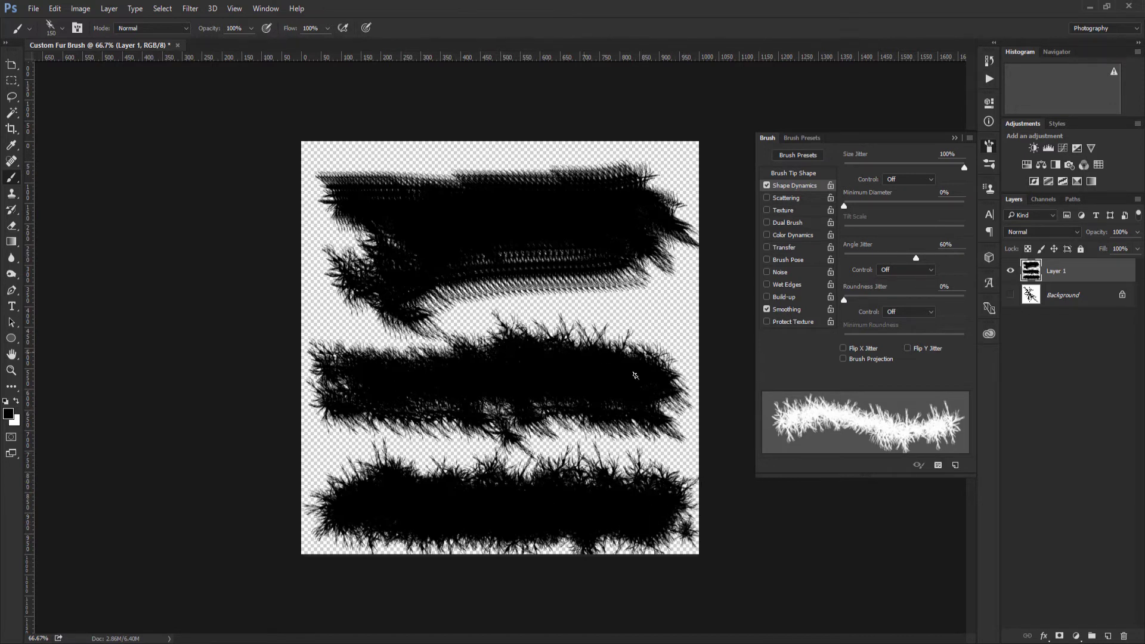
pyautogui.click(954, 139)
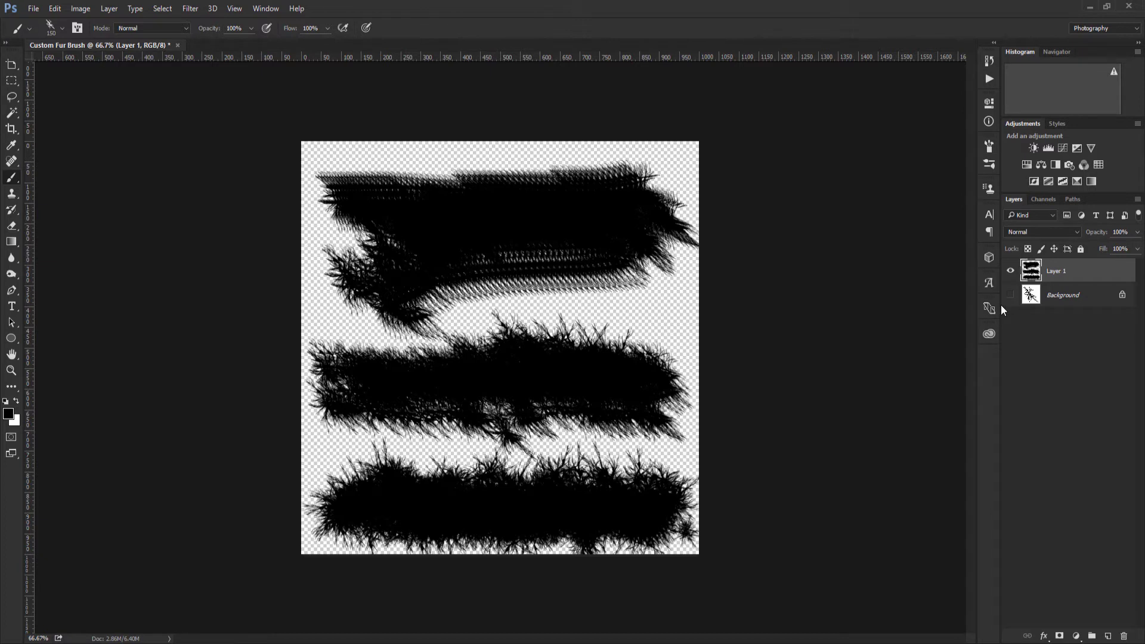
# Add a new layer above Layer 1, hide Layer 1 and set the foreground color to bright green.
pyautogui.click(1108, 636)
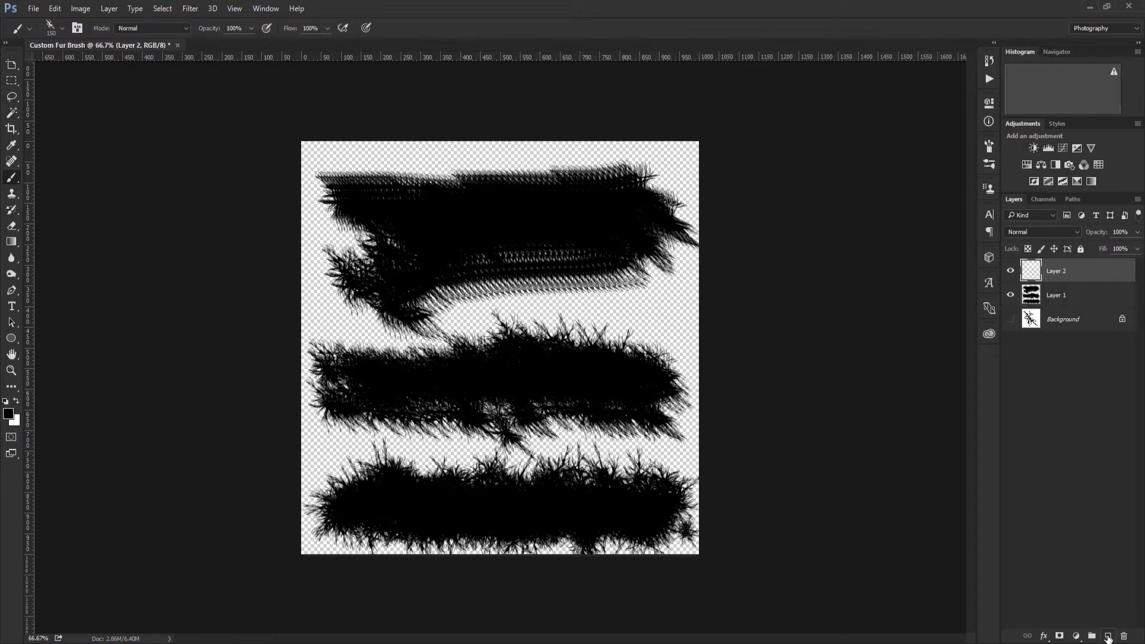
pyautogui.click(1010, 295)
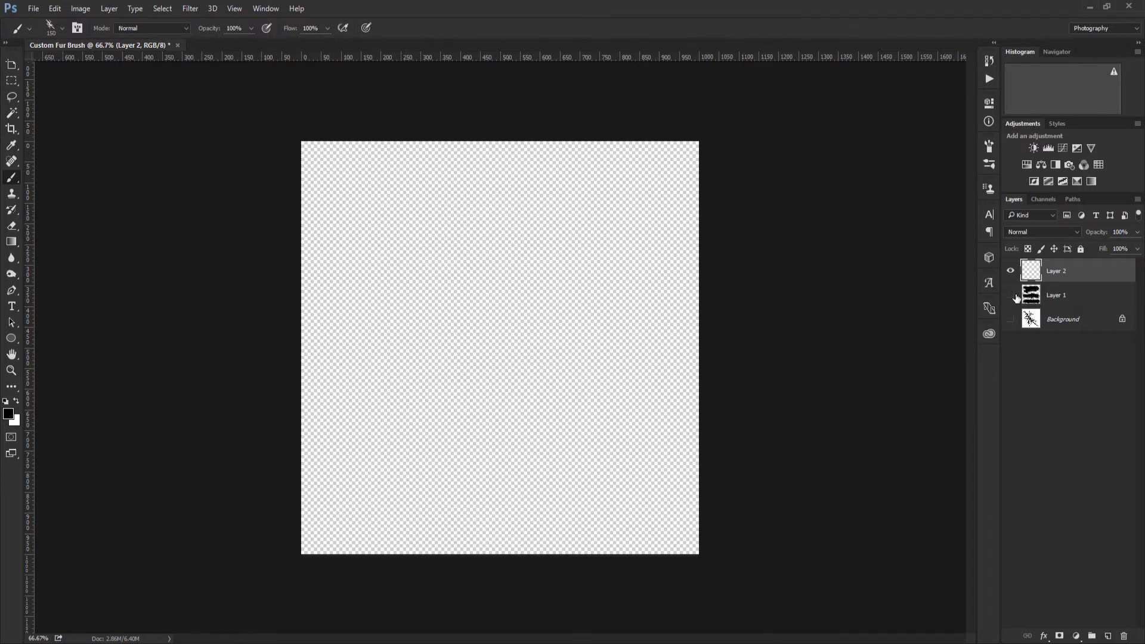
pyautogui.click(9, 414)
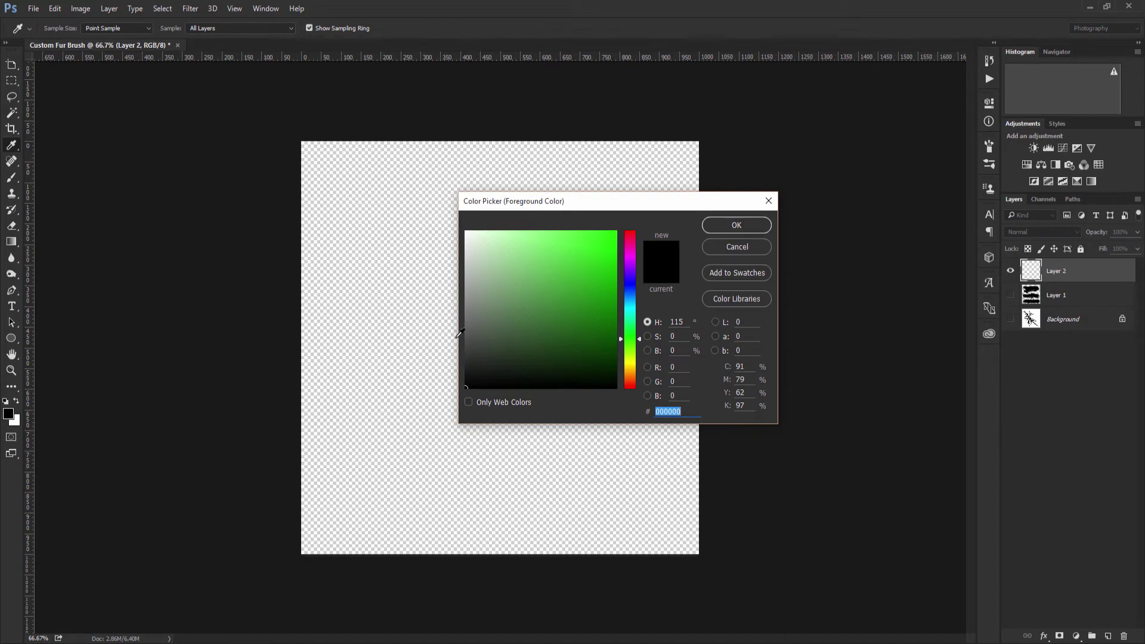
pyautogui.click(607, 270)
pyautogui.click(737, 225)
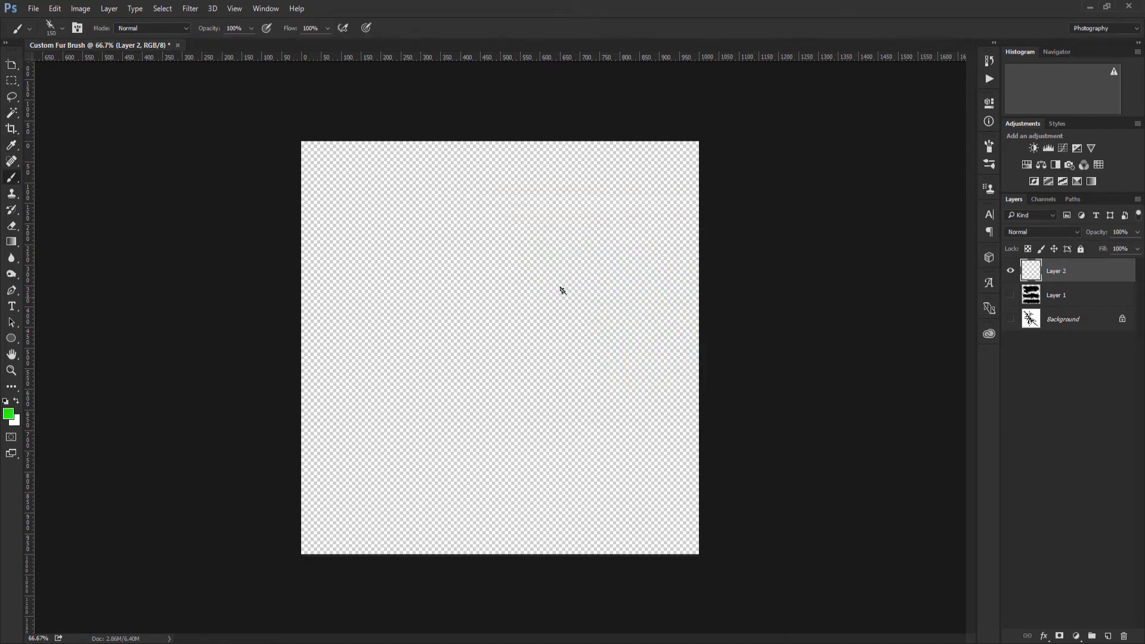
# Paint a bright green fur band across the upper canvas, extending it to both edges with a smaller brush.
pyautogui.moveTo(364, 263)
pyautogui.mouseDown()
pyautogui.moveTo(414, 237)
pyautogui.moveTo(519, 242)
pyautogui.moveTo(337, 249)
pyautogui.moveTo(656, 248)
pyautogui.moveTo(517, 252)
pyautogui.moveTo(583, 248)
pyautogui.mouseUp()
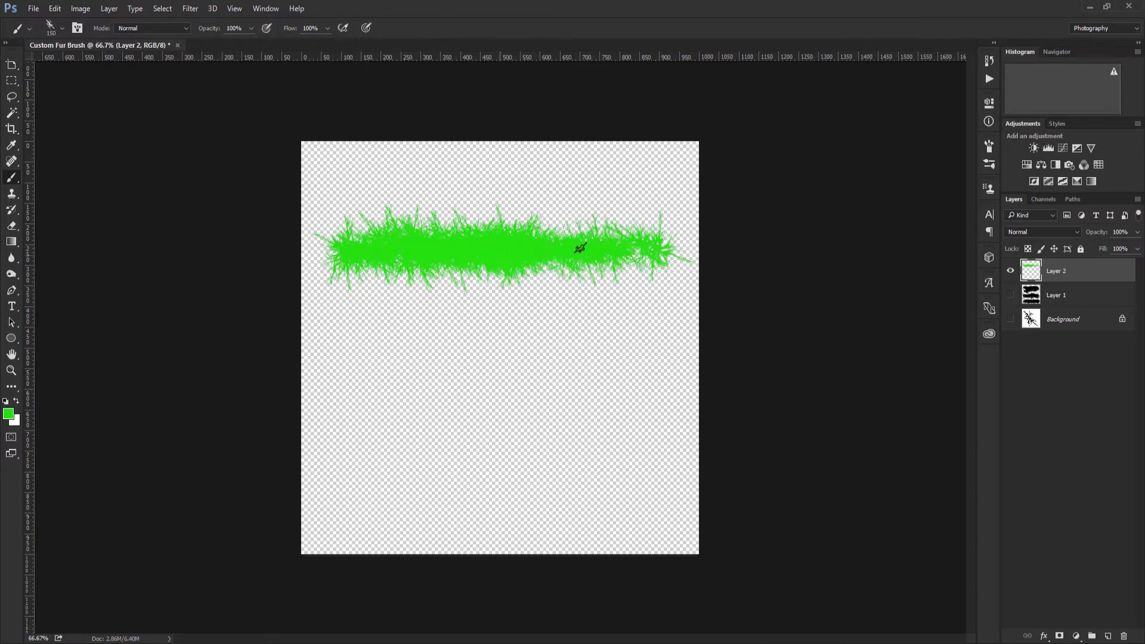
pyautogui.press('[')
pyautogui.press('[')
pyautogui.press('[')
pyautogui.press('[')
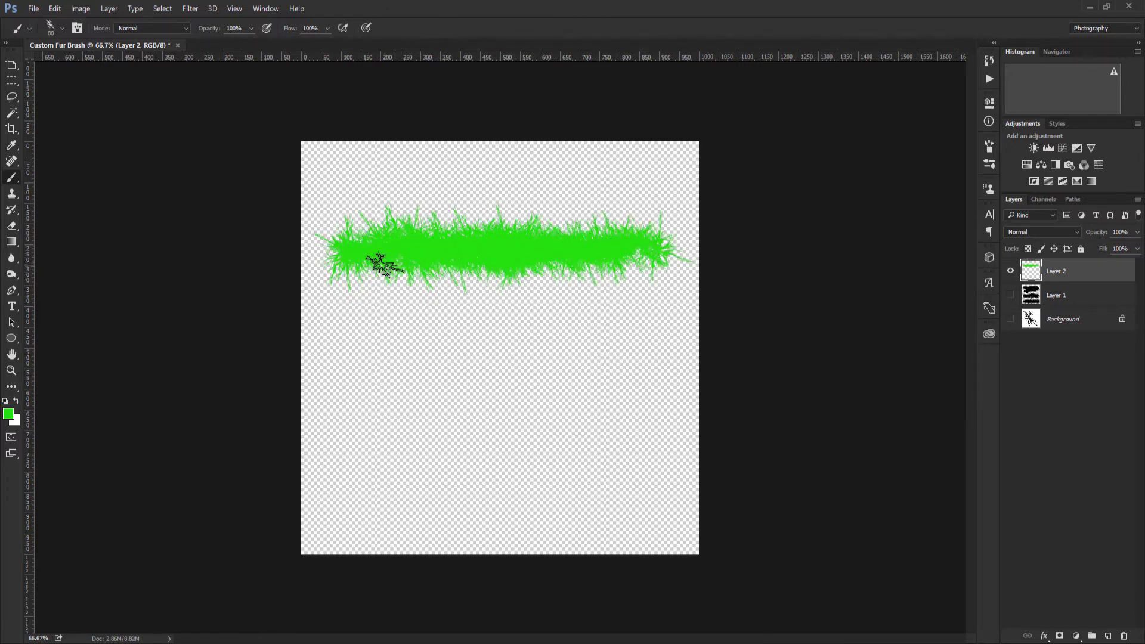
pyautogui.moveTo(634, 236)
pyautogui.mouseDown()
pyautogui.moveTo(547, 239)
pyautogui.moveTo(666, 255)
pyautogui.moveTo(330, 257)
pyautogui.moveTo(731, 255)
pyautogui.moveTo(320, 236)
pyautogui.mouseUp()
# Paint three full-width fur bands below the bright green one, choosing a darker green for each band.
pyautogui.click(8, 414)
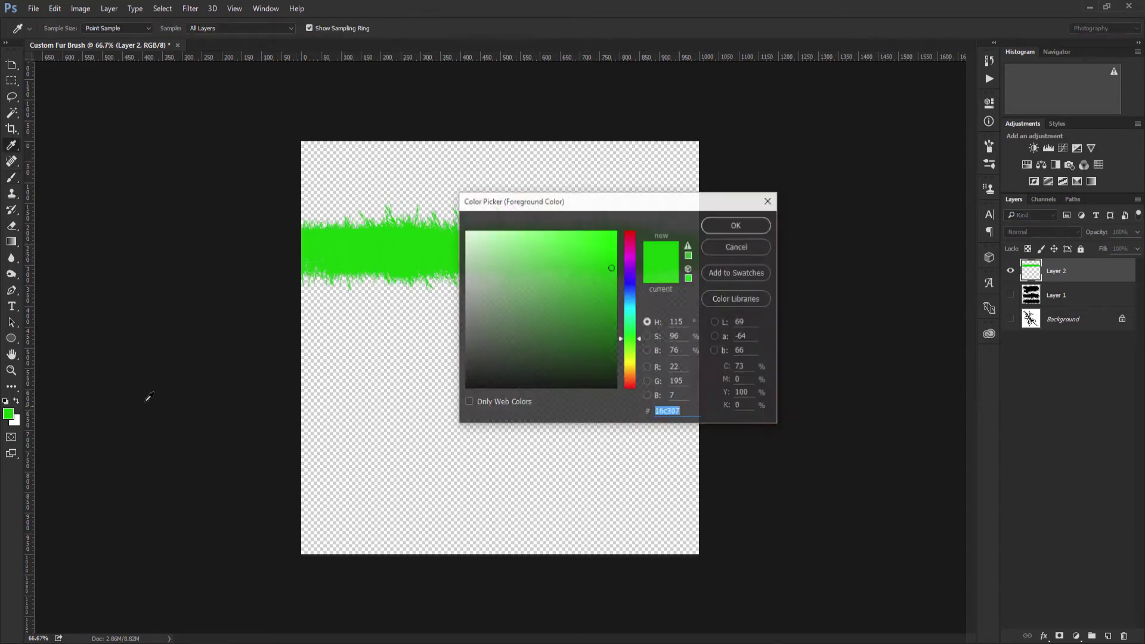
pyautogui.click(610, 290)
pyautogui.click(725, 228)
pyautogui.moveTo(617, 268)
pyautogui.mouseDown()
pyautogui.moveTo(503, 266)
pyautogui.moveTo(661, 275)
pyautogui.moveTo(309, 266)
pyautogui.moveTo(583, 310)
pyautogui.moveTo(537, 328)
pyautogui.moveTo(574, 331)
pyautogui.moveTo(370, 358)
pyautogui.mouseUp()
pyautogui.click(8, 414)
pyautogui.click(610, 313)
pyautogui.click(735, 224)
pyautogui.click(8, 414)
pyautogui.click(614, 329)
pyautogui.click(736, 225)
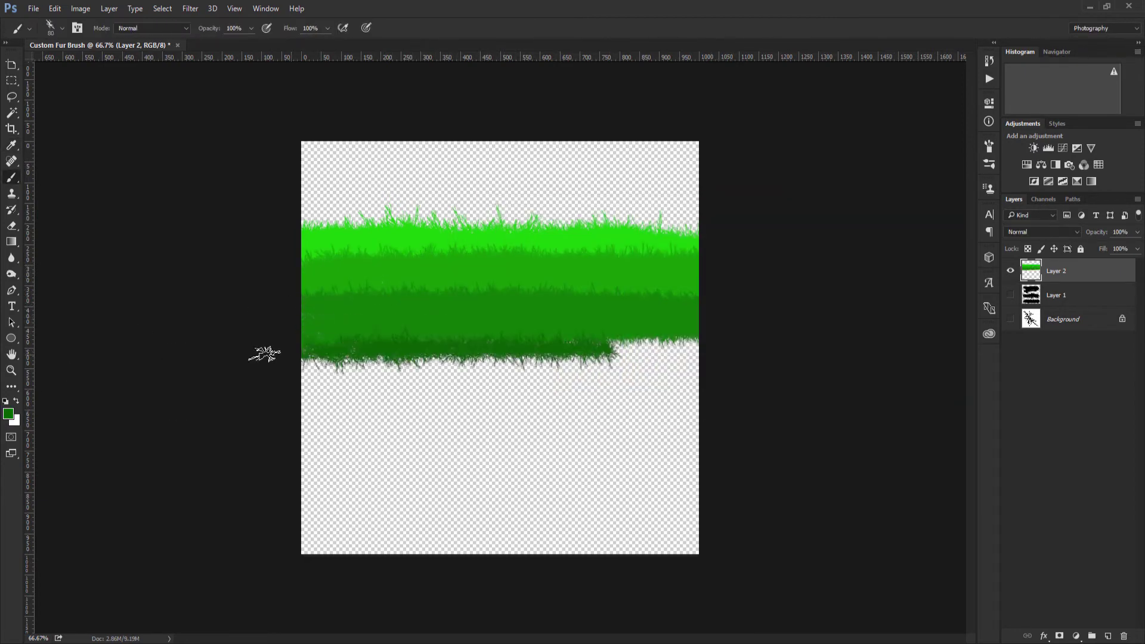
pyautogui.moveTo(255, 353)
pyautogui.mouseDown()
pyautogui.moveTo(486, 332)
pyautogui.moveTo(403, 373)
pyautogui.moveTo(304, 387)
pyautogui.moveTo(659, 390)
pyautogui.moveTo(287, 415)
pyautogui.moveTo(529, 395)
pyautogui.moveTo(685, 424)
pyautogui.moveTo(522, 413)
pyautogui.mouseUp()
# Choose two still darker greens and fill the lower canvas with very dark fur bands down to near its bottom edge.
pyautogui.click(8, 413)
pyautogui.click(609, 348)
pyautogui.click(735, 224)
pyautogui.click(8, 414)
pyautogui.click(610, 366)
pyautogui.click(736, 225)
pyautogui.moveTo(338, 424)
pyautogui.mouseDown()
pyautogui.moveTo(294, 449)
pyautogui.moveTo(526, 431)
pyautogui.moveTo(441, 458)
pyautogui.moveTo(597, 477)
pyautogui.moveTo(516, 489)
pyautogui.moveTo(606, 486)
pyautogui.mouseUp()
# Blend the edges between the upper green bands with sampled greens, using brush strokes at 67% opacity.
pyautogui.keyDown('alt'); pyautogui.click(332, 222); pyautogui.keyUp('alt')
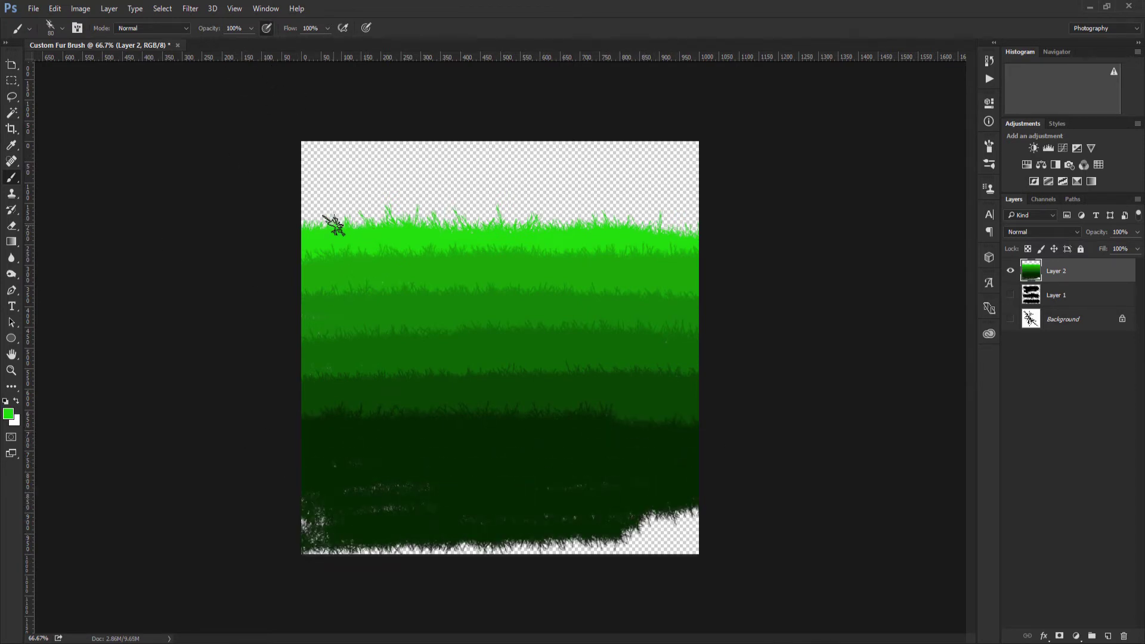
pyautogui.moveTo(301, 211); pyautogui.dragTo(614, 230)
pyautogui.moveTo(292, 261)
pyautogui.mouseDown()
pyautogui.moveTo(650, 249)
pyautogui.moveTo(364, 255)
pyautogui.moveTo(583, 301)
pyautogui.moveTo(389, 281)
pyautogui.moveTo(345, 251)
pyautogui.moveTo(512, 277)
pyautogui.mouseUp()
pyautogui.keyDown('alt'); pyautogui.click(443, 264); pyautogui.keyUp('alt')
pyautogui.keyDown('alt'); pyautogui.click(591, 300); pyautogui.keyUp('alt')
pyautogui.moveTo(620, 283); pyautogui.dragTo(543, 287)
pyautogui.keyDown('alt'); pyautogui.click(549, 341); pyautogui.keyUp('alt')
pyautogui.moveTo(537, 316); pyautogui.dragTo(303, 332)
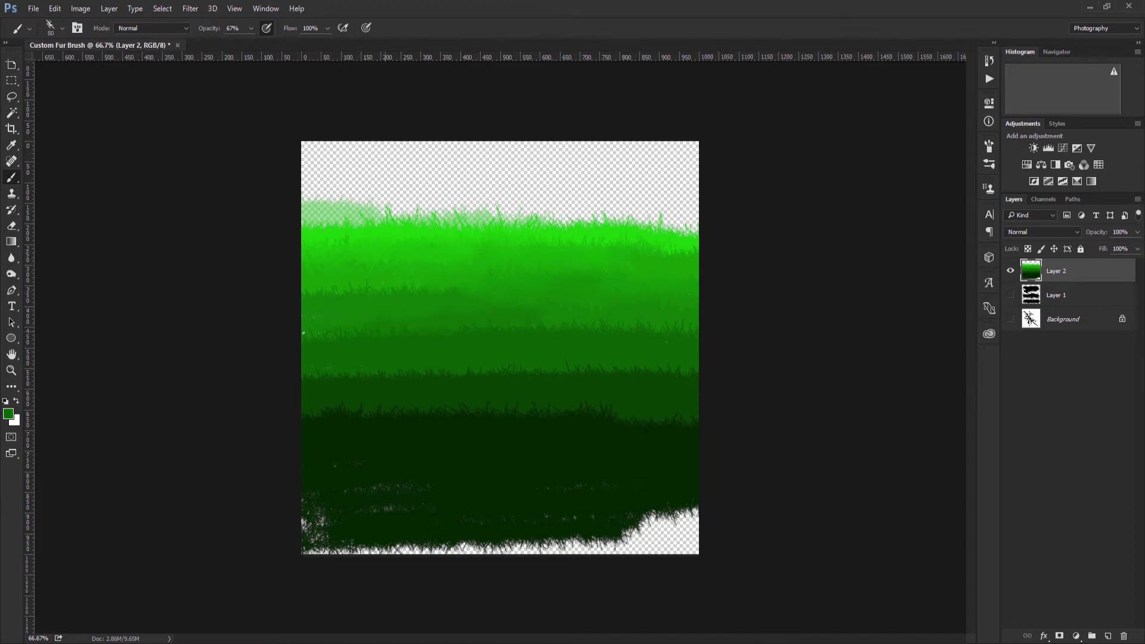
# Soften the transitions among the top three bands with alternating sampled greens, and add darker strokes along the fourth band's right half.
pyautogui.keyDown('alt'); pyautogui.click(415, 317); pyautogui.keyUp('alt')
pyautogui.keyDown('alt'); pyautogui.click(398, 260); pyautogui.keyUp('alt')
pyautogui.keyDown('alt'); pyautogui.click(424, 338); pyautogui.keyUp('alt')
pyautogui.moveTo(424, 303)
pyautogui.mouseDown()
pyautogui.moveTo(291, 316)
pyautogui.moveTo(435, 263)
pyautogui.moveTo(644, 267)
pyautogui.moveTo(589, 291)
pyautogui.mouseUp()
pyautogui.keyDown('alt'); pyautogui.click(670, 240); pyautogui.keyUp('alt')
pyautogui.keyDown('alt'); pyautogui.click(521, 351); pyautogui.keyUp('alt')
pyautogui.moveTo(537, 319)
pyautogui.mouseDown()
pyautogui.moveTo(685, 296)
pyautogui.moveTo(453, 322)
pyautogui.mouseUp()
pyautogui.keyDown('alt'); pyautogui.click(396, 274); pyautogui.keyUp('alt')
pyautogui.moveTo(405, 272)
pyautogui.mouseDown()
pyautogui.moveTo(352, 292)
pyautogui.moveTo(396, 248)
pyautogui.moveTo(313, 242)
pyautogui.mouseUp()
pyautogui.keyDown('alt'); pyautogui.click(334, 297); pyautogui.keyUp('alt')
pyautogui.moveTo(592, 237); pyautogui.dragTo(692, 226)
pyautogui.keyDown('alt'); pyautogui.click(536, 380); pyautogui.keyUp('alt')
pyautogui.moveTo(534, 360); pyautogui.dragTo(679, 365)
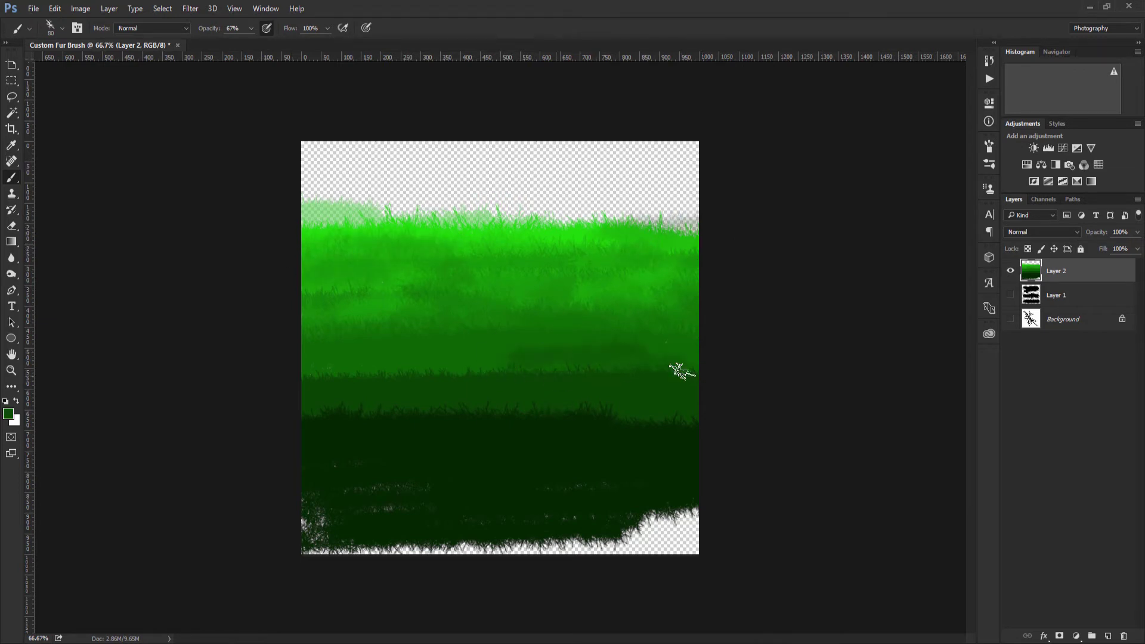
# Mix sampled light and mid greens across the upper half of the fur, carrying lighter strokes into the fourth band.
pyautogui.moveTo(685, 322); pyautogui.dragTo(561, 290)
pyautogui.keyDown('alt'); pyautogui.click(635, 273); pyautogui.keyUp('alt')
pyautogui.moveTo(646, 285); pyautogui.dragTo(689, 306)
pyautogui.keyDown('alt'); pyautogui.click(620, 353); pyautogui.keyUp('alt')
pyautogui.moveTo(602, 343)
pyautogui.mouseDown()
pyautogui.moveTo(299, 352)
pyautogui.moveTo(327, 273)
pyautogui.mouseUp()
pyautogui.keyDown('alt'); pyautogui.click(370, 309); pyautogui.keyUp('alt')
pyautogui.keyDown('alt'); pyautogui.click(444, 264); pyautogui.keyUp('alt')
pyautogui.moveTo(456, 263); pyautogui.dragTo(376, 269)
pyautogui.keyDown('alt'); pyautogui.click(587, 358); pyautogui.keyUp('alt')
pyautogui.moveTo(632, 311)
pyautogui.mouseDown()
pyautogui.moveTo(731, 255)
pyautogui.moveTo(674, 237)
pyautogui.mouseUp()
pyautogui.keyDown('alt'); pyautogui.click(685, 280); pyautogui.keyUp('alt')
pyautogui.moveTo(595, 301)
pyautogui.mouseDown()
pyautogui.moveTo(477, 268)
pyautogui.moveTo(334, 286)
pyautogui.mouseUp()
pyautogui.keyDown('alt'); pyautogui.click(539, 243); pyautogui.keyUp('alt')
pyautogui.moveTo(304, 345); pyautogui.dragTo(489, 331)
pyautogui.keyDown('alt'); pyautogui.click(493, 385); pyautogui.keyUp('alt')
pyautogui.moveTo(525, 369); pyautogui.dragTo(610, 363)
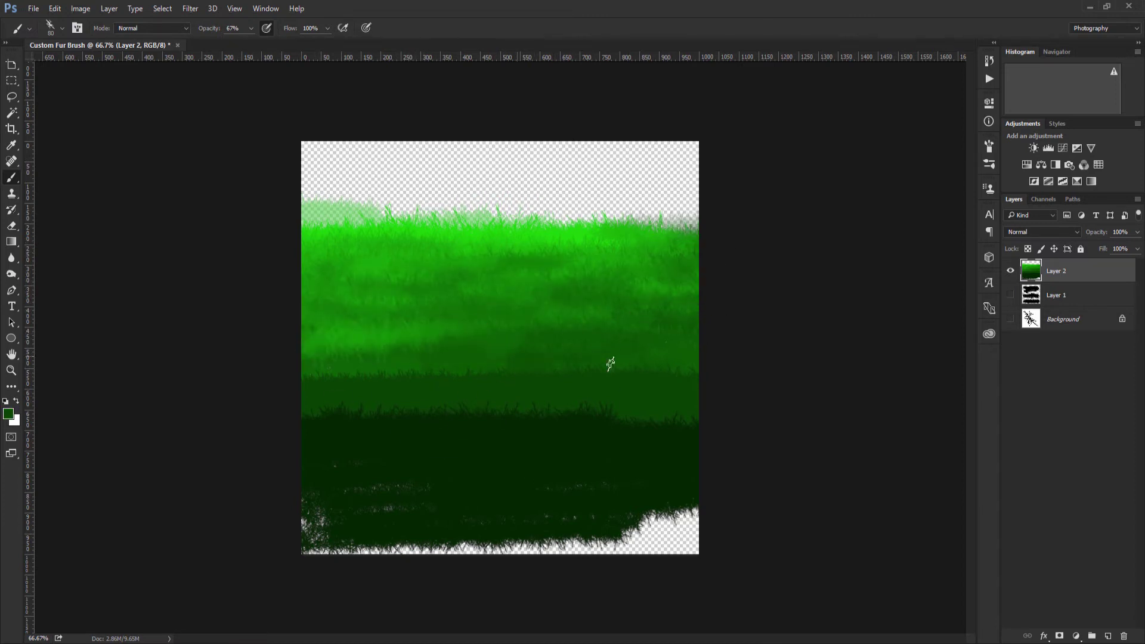
# Work sampled dark greens up into the mid-right area and blend the lower edge of the fifth band.
pyautogui.keyDown('alt'); pyautogui.click(544, 425); pyautogui.keyUp('alt')
pyautogui.moveTo(528, 398); pyautogui.dragTo(656, 392)
pyautogui.moveTo(602, 359); pyautogui.dragTo(680, 305)
pyautogui.keyDown('alt'); pyautogui.click(504, 407); pyautogui.keyUp('alt')
pyautogui.moveTo(577, 358); pyautogui.dragTo(396, 362)
pyautogui.keyDown('alt'); pyautogui.click(633, 249); pyautogui.keyUp('alt')
pyautogui.moveTo(453, 334)
pyautogui.mouseDown()
pyautogui.moveTo(647, 313)
pyautogui.moveTo(582, 368)
pyautogui.moveTo(628, 389)
pyautogui.mouseUp()
pyautogui.keyDown('alt'); pyautogui.click(553, 448); pyautogui.keyUp('alt')
pyautogui.moveTo(611, 384)
pyautogui.mouseDown()
pyautogui.moveTo(499, 379)
pyautogui.moveTo(549, 405)
pyautogui.moveTo(593, 349)
pyautogui.moveTo(753, 270)
pyautogui.mouseUp()
pyautogui.keyDown('alt'); pyautogui.click(654, 302); pyautogui.keyUp('alt')
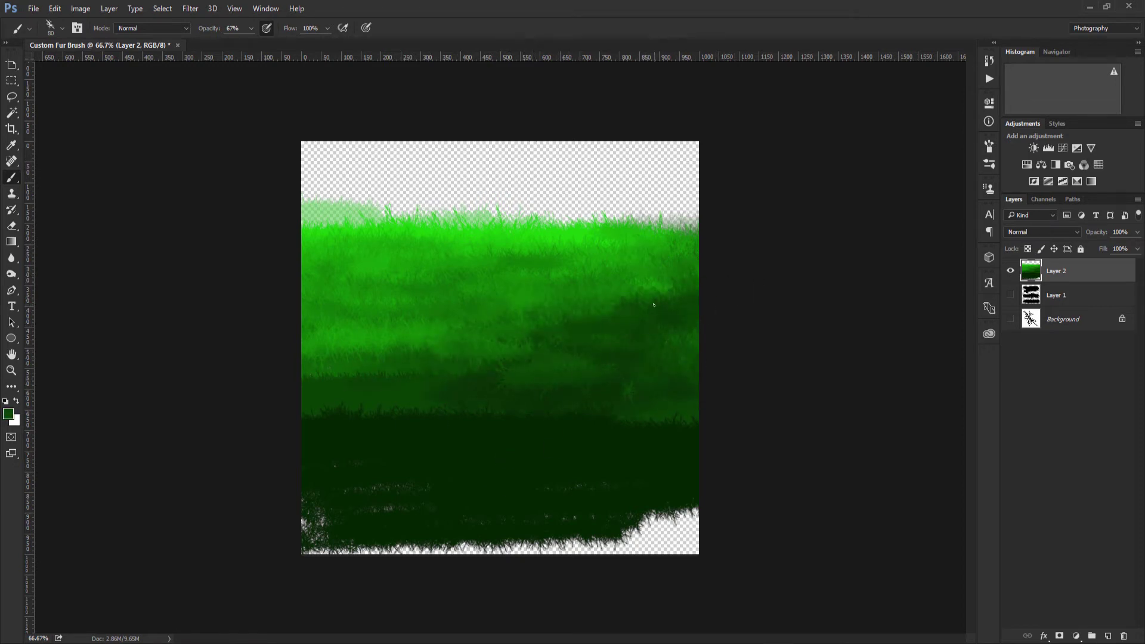
# Paint sampled mid greens over the right side and brush dark green texture into the darkest lower band.
pyautogui.keyDown('alt'); pyautogui.click(589, 301); pyautogui.keyUp('alt')
pyautogui.moveTo(593, 307); pyautogui.dragTo(752, 285)
pyautogui.moveTo(438, 362); pyautogui.dragTo(513, 380)
pyautogui.keyDown('alt'); pyautogui.click(426, 399); pyautogui.keyUp('alt')
pyautogui.moveTo(385, 427)
pyautogui.mouseDown()
pyautogui.moveTo(493, 426)
pyautogui.moveTo(539, 491)
pyautogui.mouseUp()
pyautogui.moveTo(392, 496); pyautogui.dragTo(524, 500)
pyautogui.moveTo(480, 465); pyautogui.dragTo(325, 444)
pyautogui.keyDown('alt'); pyautogui.click(580, 421); pyautogui.keyUp('alt')
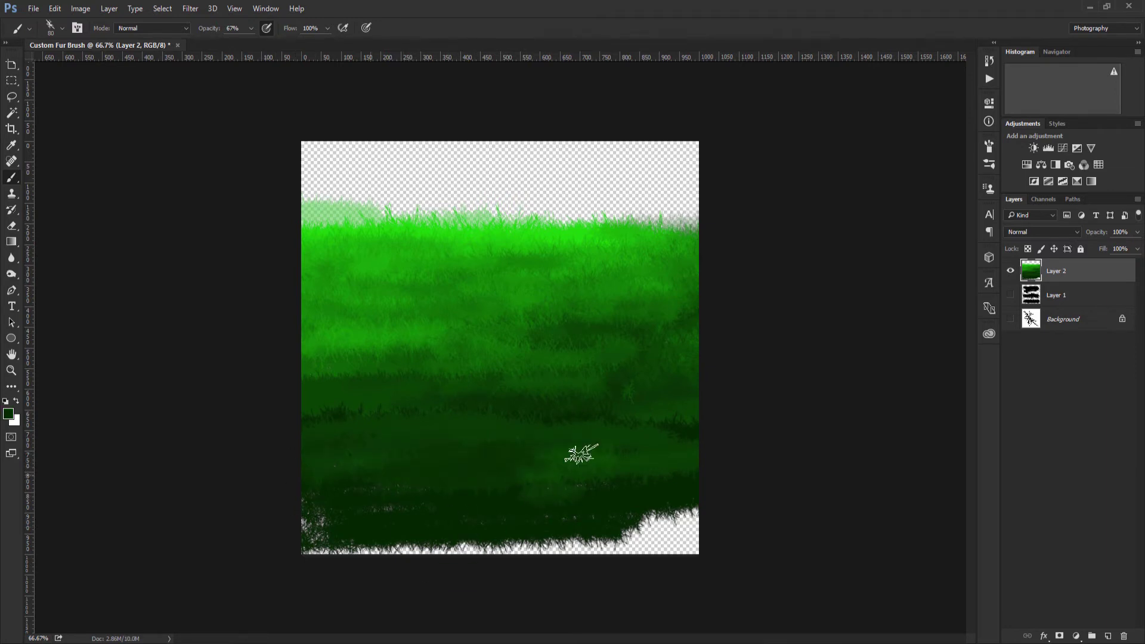
# Add sampled dark green shading through the middle of the fur and vary the greens in its upper part.
pyautogui.keyDown('alt'); pyautogui.click(578, 418); pyautogui.keyUp('alt')
pyautogui.keyDown('alt'); pyautogui.click(371, 406); pyautogui.keyUp('alt')
pyautogui.moveTo(358, 331)
pyautogui.mouseDown()
pyautogui.moveTo(298, 316)
pyautogui.moveTo(650, 296)
pyautogui.mouseUp()
pyautogui.keyDown('alt'); pyautogui.click(583, 256); pyautogui.keyUp('alt')
pyautogui.keyDown('alt'); pyautogui.click(568, 236); pyautogui.keyUp('alt')
pyautogui.moveTo(567, 277)
pyautogui.mouseDown()
pyautogui.moveTo(432, 289)
pyautogui.moveTo(676, 283)
pyautogui.mouseUp()
pyautogui.keyDown('alt'); pyautogui.click(642, 319); pyautogui.keyUp('alt')
pyautogui.moveTo(447, 262)
pyautogui.mouseDown()
pyautogui.moveTo(331, 263)
pyautogui.moveTo(650, 244)
pyautogui.mouseUp()
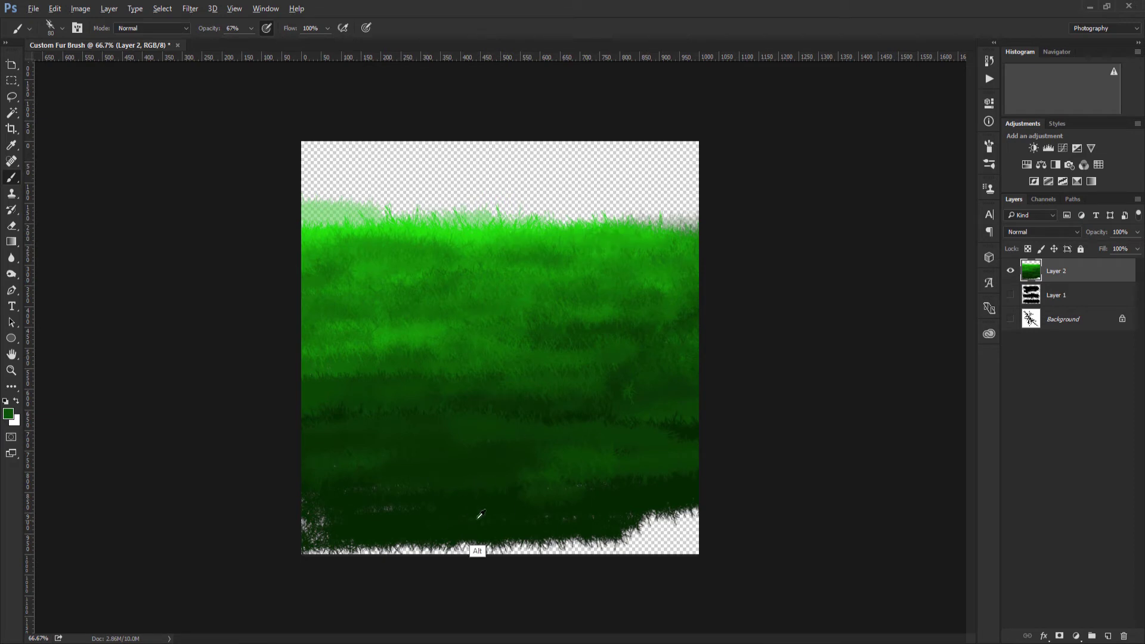
# Darken the middle and right of the fur with sampled greens and brighten its upper-left area with bright green.
pyautogui.moveTo(501, 349)
pyautogui.mouseDown()
pyautogui.moveTo(414, 340)
pyautogui.moveTo(646, 299)
pyautogui.moveTo(670, 232)
pyautogui.moveTo(723, 298)
pyautogui.mouseUp()
pyautogui.keyDown('alt'); pyautogui.click(360, 374); pyautogui.keyUp('alt')
pyautogui.moveTo(614, 327); pyautogui.dragTo(404, 294)
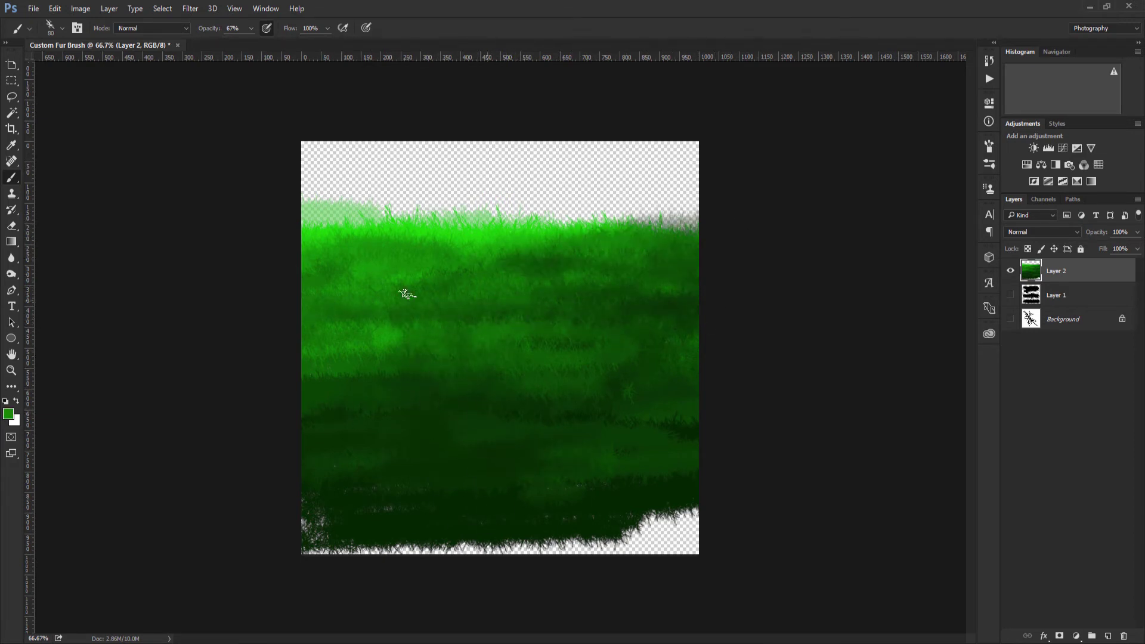
pyautogui.keyDown('alt'); pyautogui.click(486, 236); pyautogui.keyUp('alt')
pyautogui.moveTo(516, 247)
pyautogui.mouseDown()
pyautogui.moveTo(398, 273)
pyautogui.moveTo(417, 269)
pyautogui.moveTo(327, 267)
pyautogui.mouseUp()
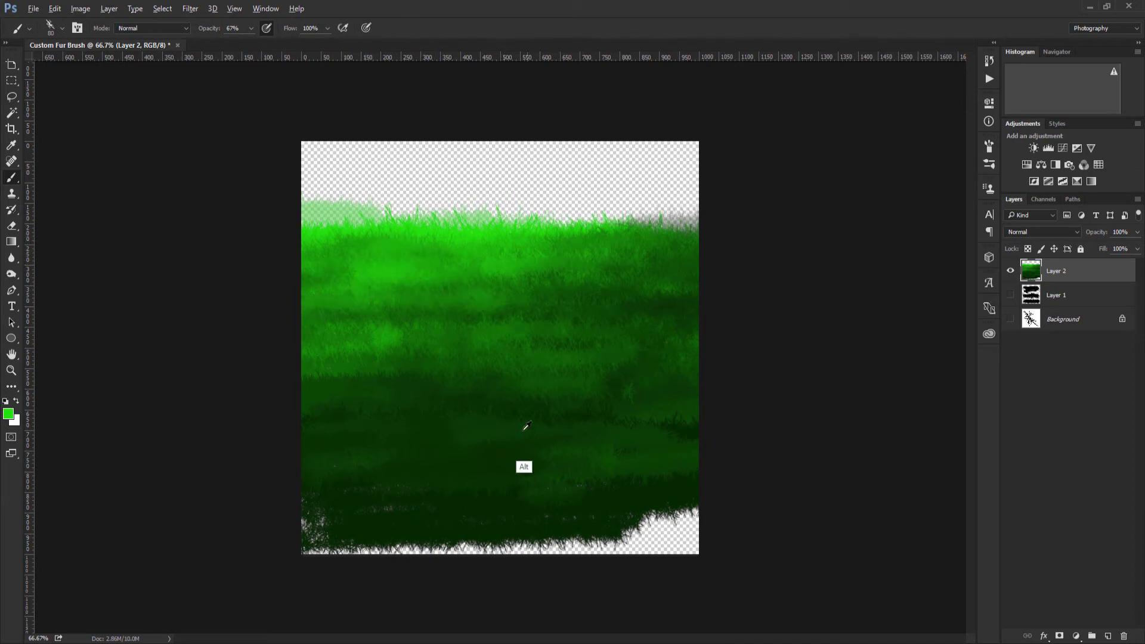
# Shade the right side with a sampled dark green and touch up the lower-right and upper-left fur.
pyautogui.keyDown('alt'); pyautogui.click(524, 427); pyautogui.keyUp('alt')
pyautogui.moveTo(647, 345); pyautogui.dragTo(770, 283)
pyautogui.moveTo(502, 262)
pyautogui.mouseDown()
pyautogui.moveTo(608, 255)
pyautogui.moveTo(477, 272)
pyautogui.mouseUp()
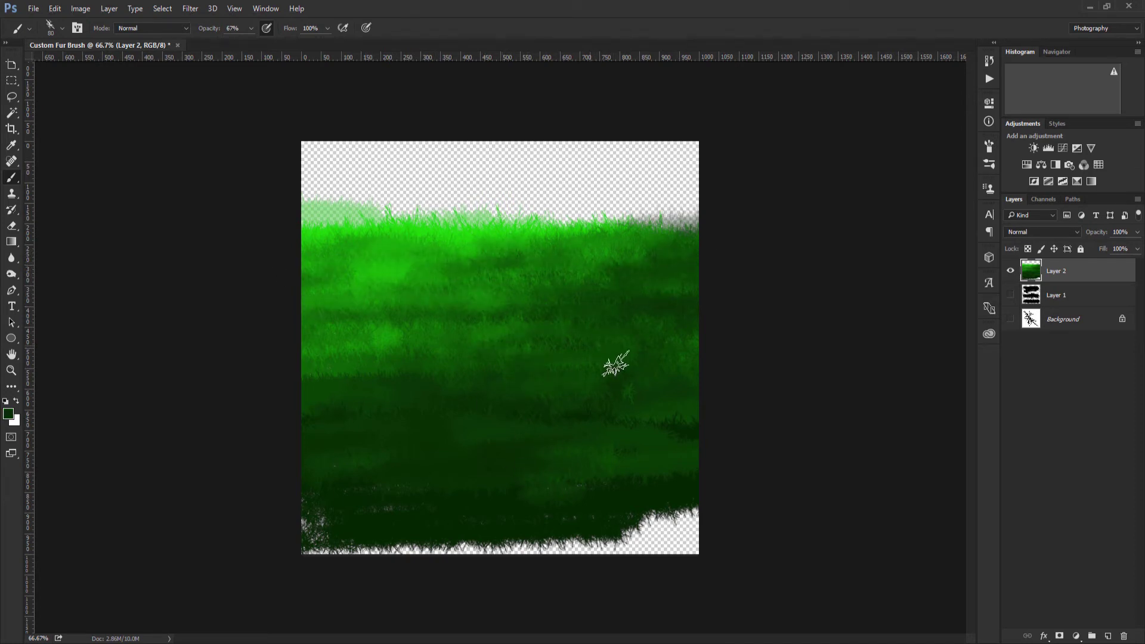
pyautogui.moveTo(677, 456); pyautogui.dragTo(606, 451)
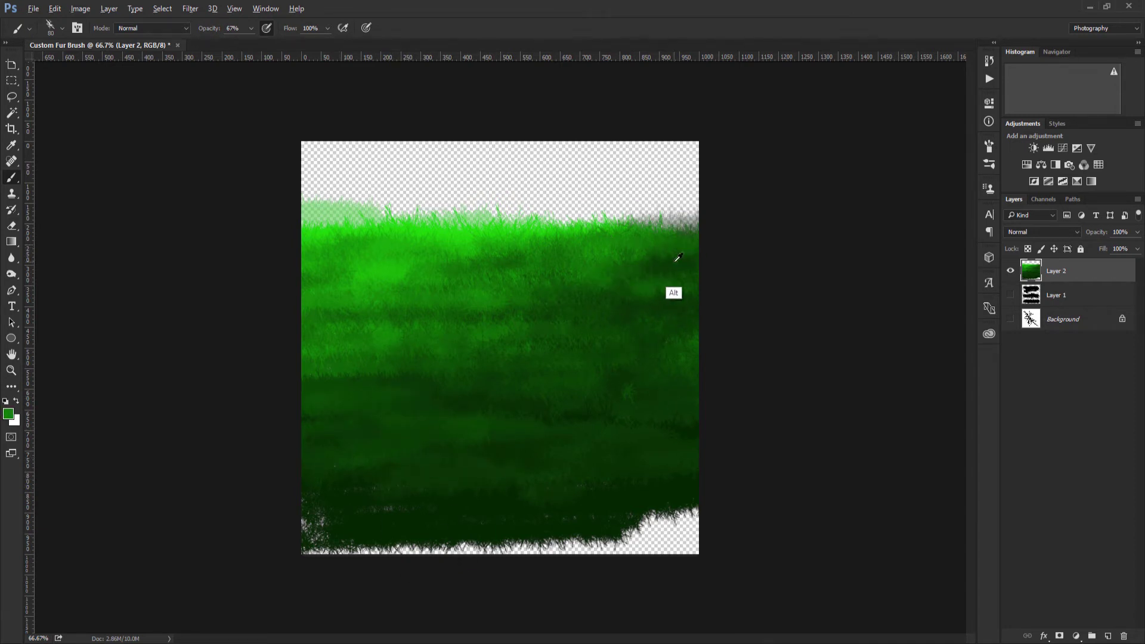
pyautogui.moveTo(401, 279)
pyautogui.mouseDown()
pyautogui.moveTo(363, 282)
pyautogui.moveTo(440, 249)
pyautogui.mouseUp()
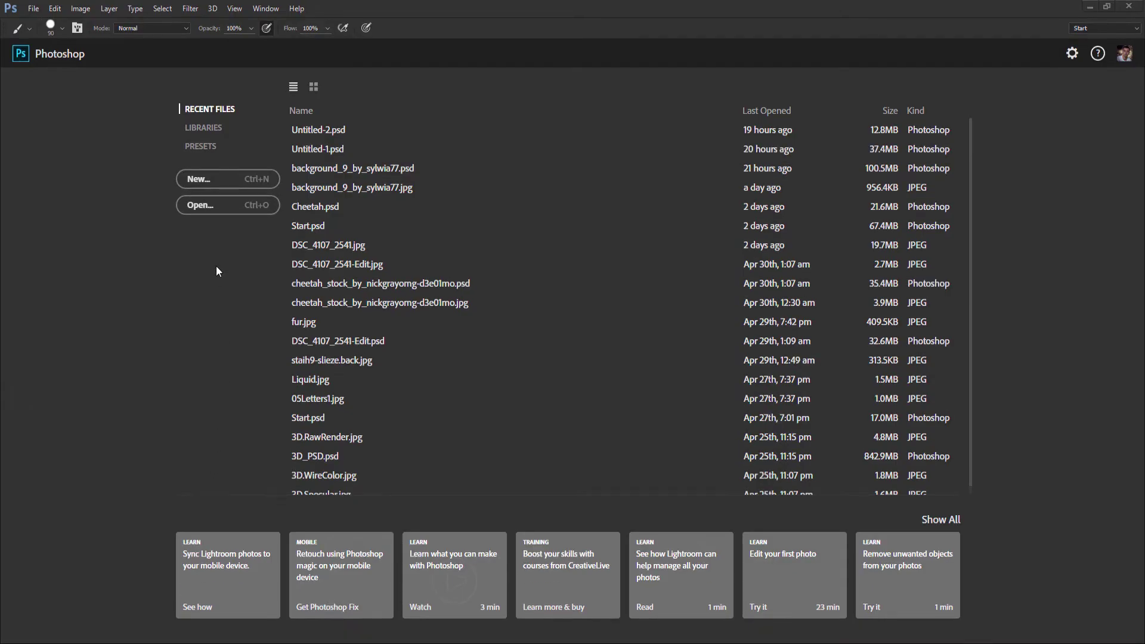
# Open the forest image background_9_by_sylwia77.jpg from the Fur Text folder.
pyautogui.click(219, 214)
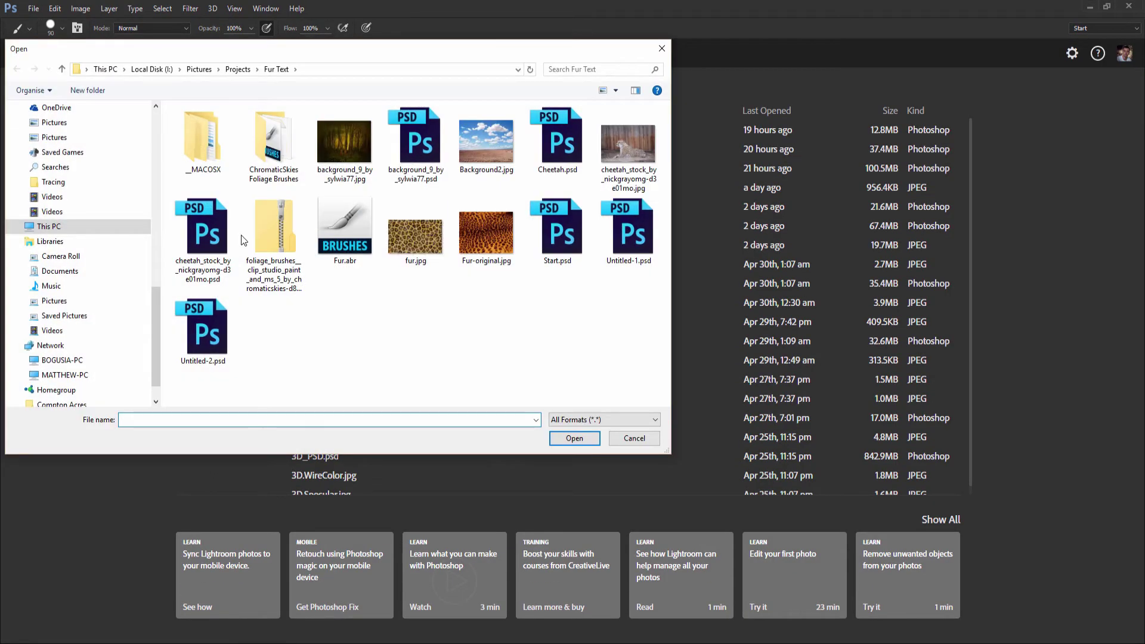
pyautogui.doubleClick(344, 143)
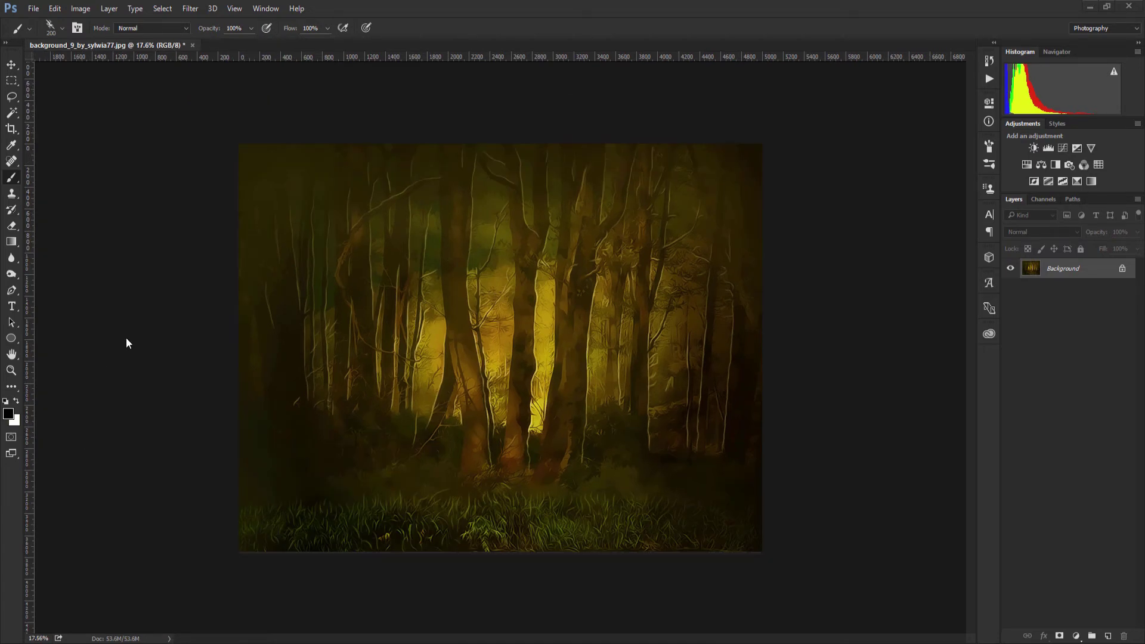
# Add the text "Fur" over the forest image in the black Lithos Pro Black font.
pyautogui.click(12, 307)
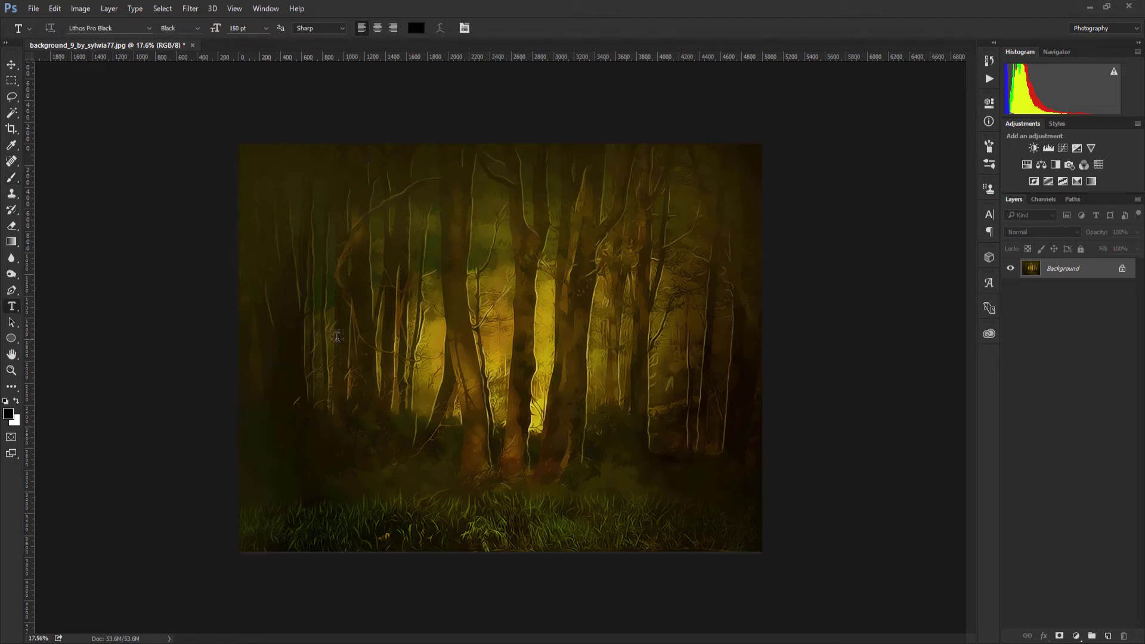
pyautogui.click(355, 338)
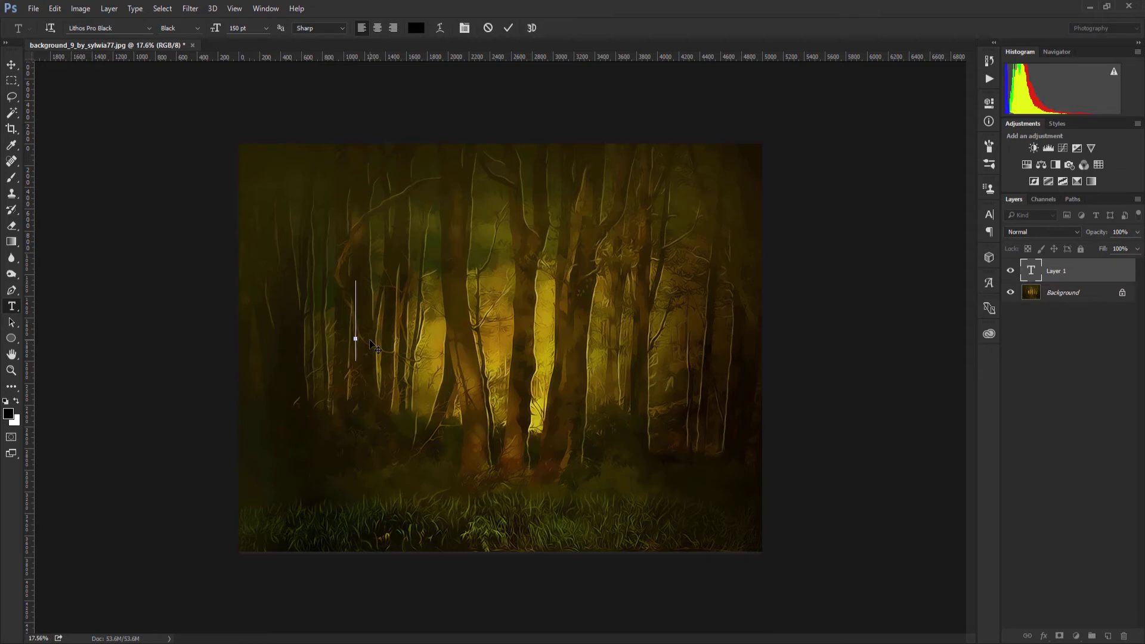
pyautogui.write('FUR')
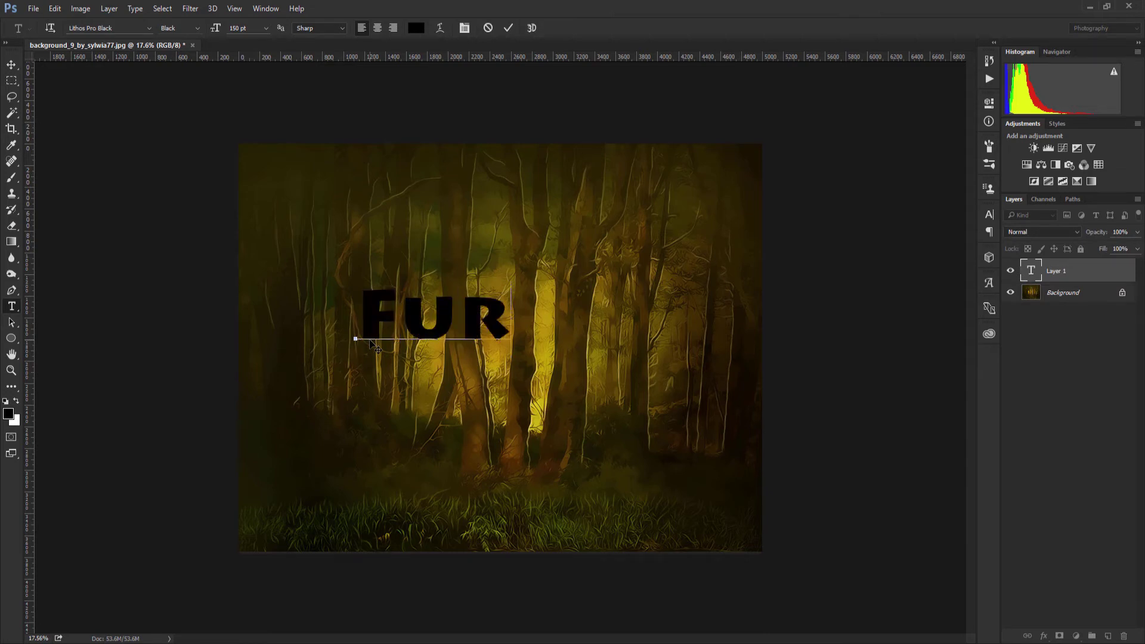
# Set the size of the whole Fur text to 450 pt and commit the edit.
pyautogui.moveTo(502, 320); pyautogui.dragTo(370, 318)
pyautogui.click(266, 29)
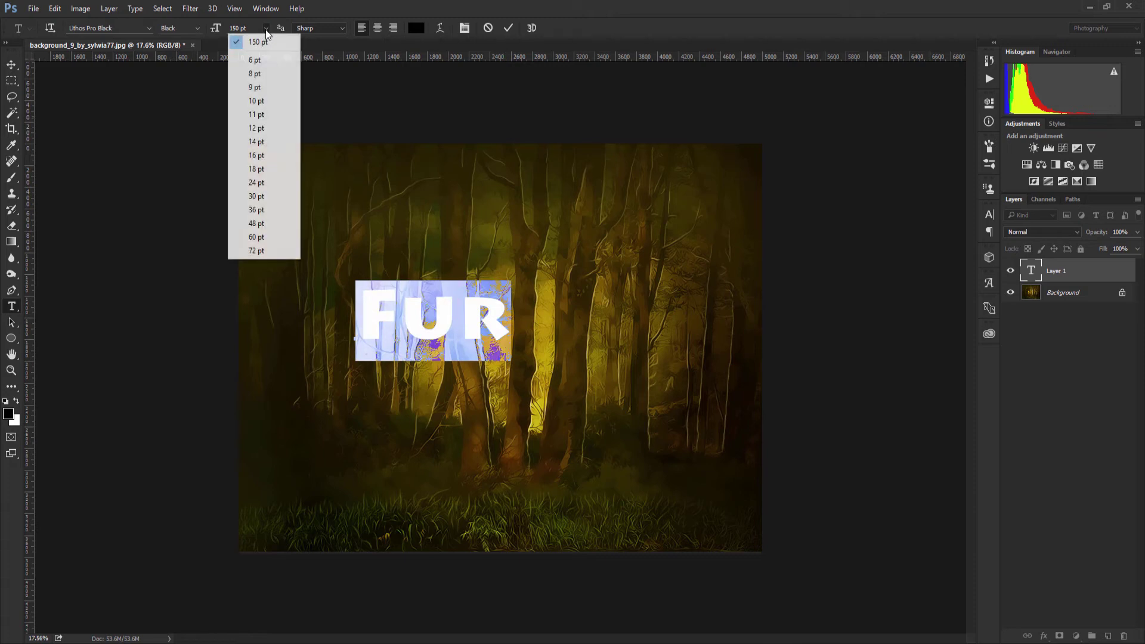
pyautogui.click(240, 28)
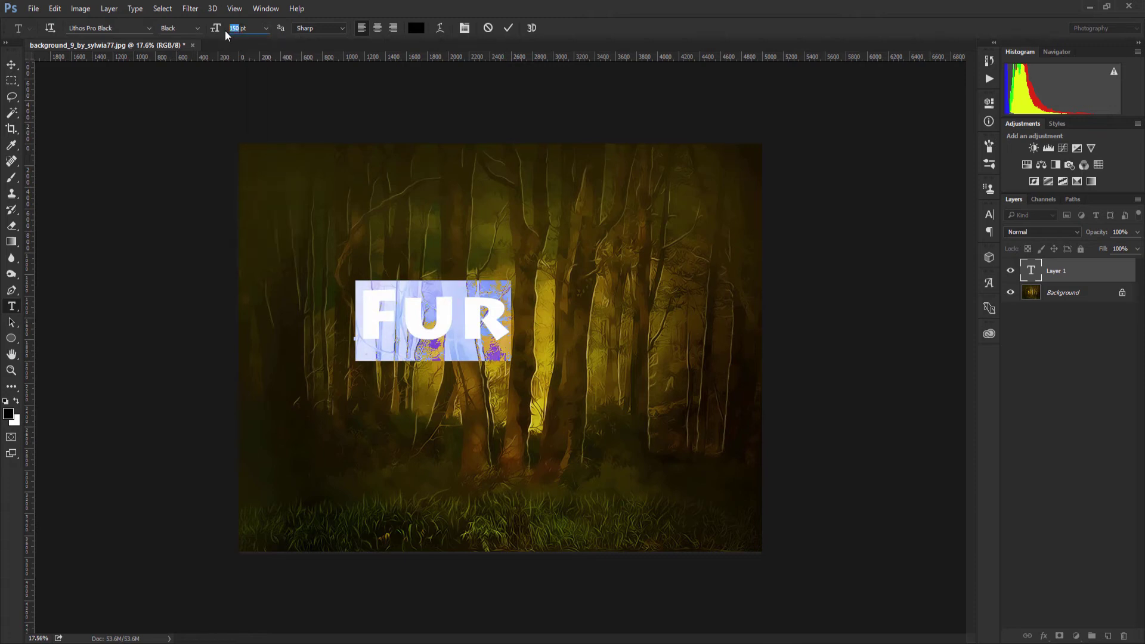
pyautogui.write('400')
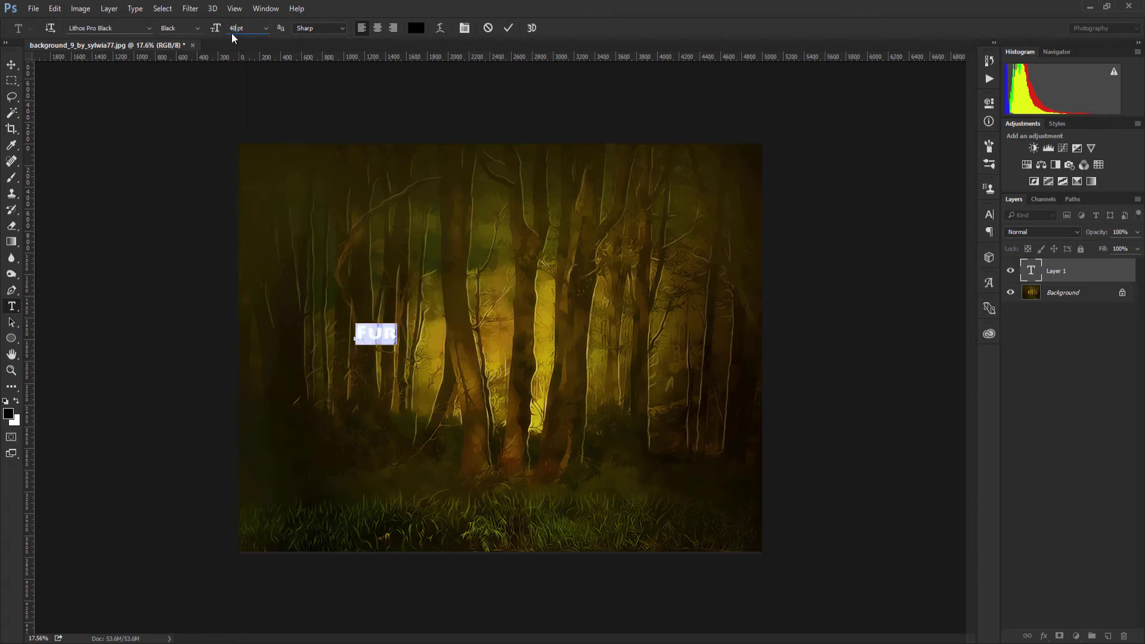
pyautogui.press('Return')
pyautogui.press('BackSpace')
pyautogui.press('BackSpace')
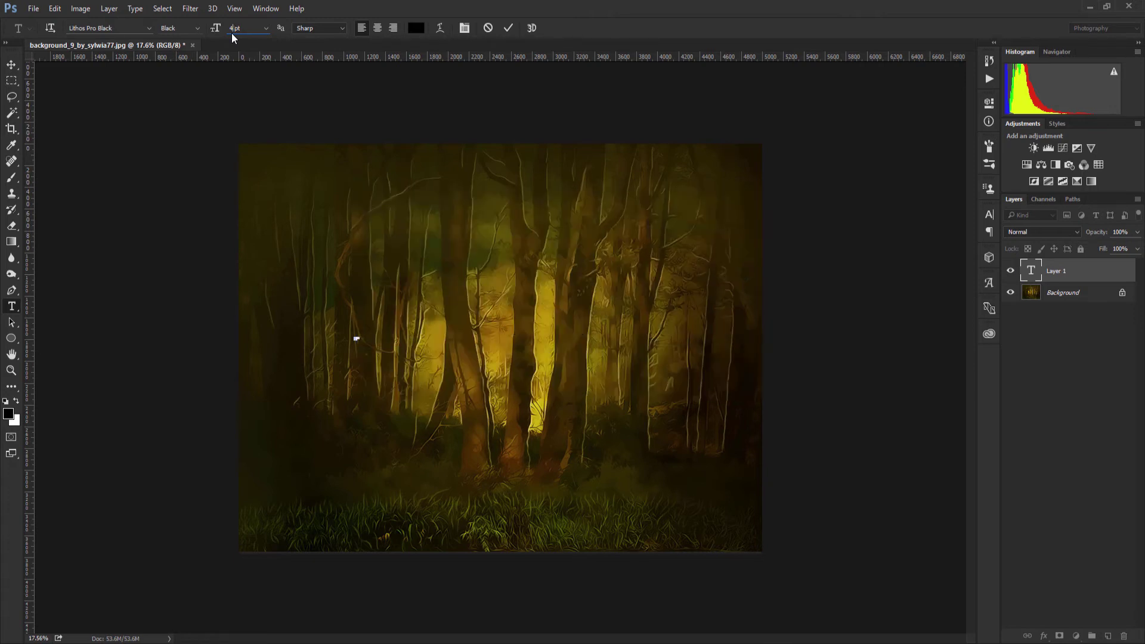
pyautogui.write('50')
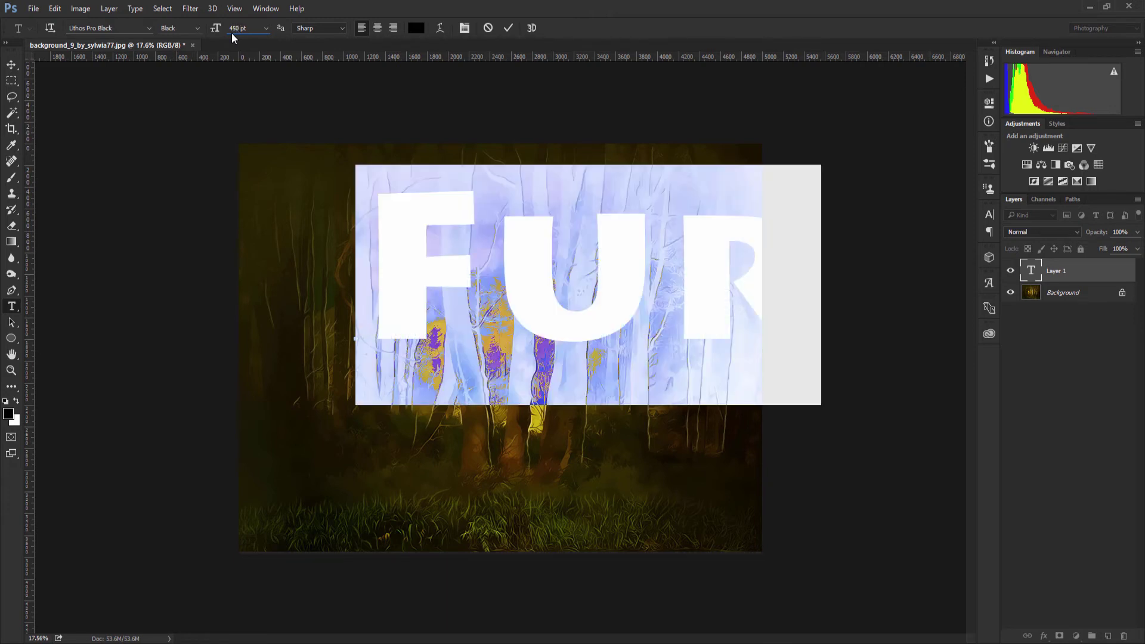
pyautogui.click(511, 29)
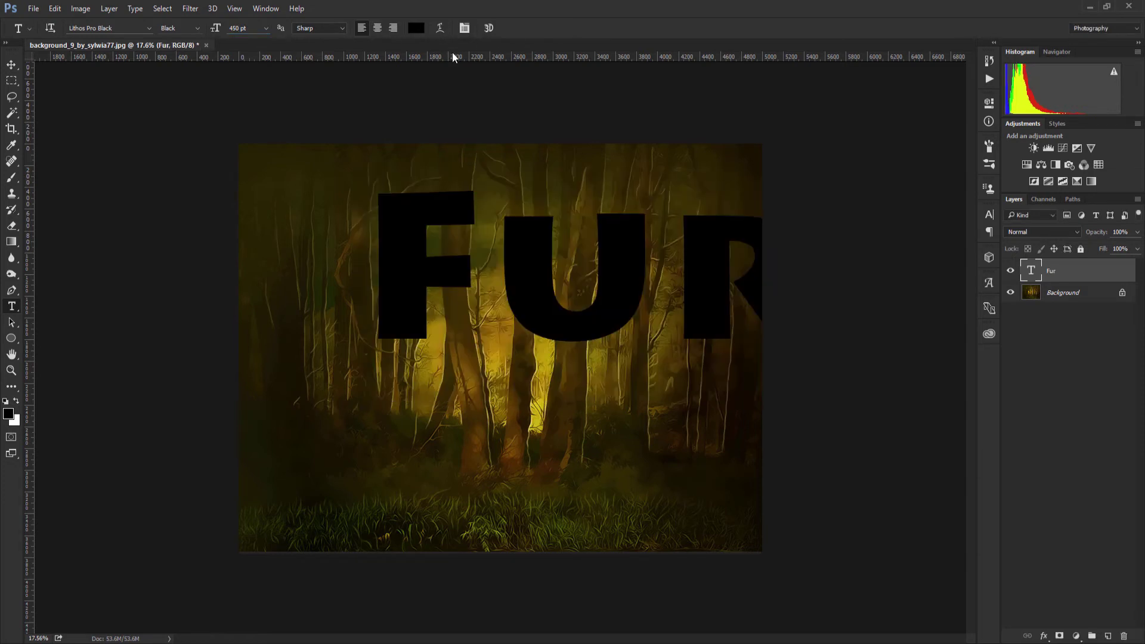
# Move the Fur text so the whole word sits in the middle of the forest image.
pyautogui.click(12, 65)
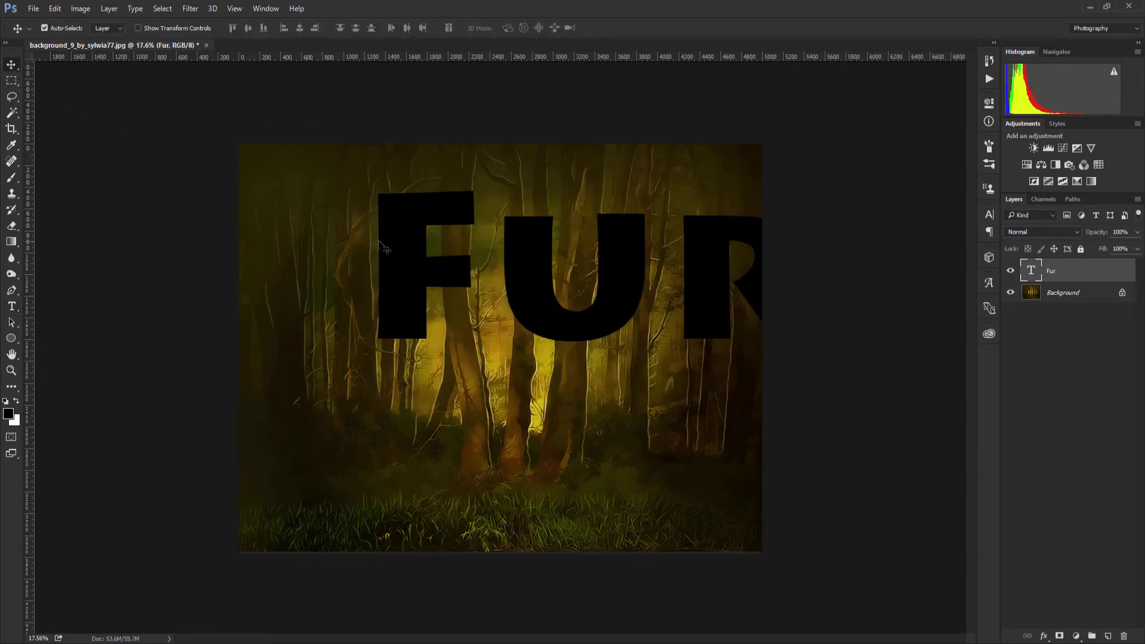
pyautogui.moveTo(379, 240); pyautogui.dragTo(282, 320)
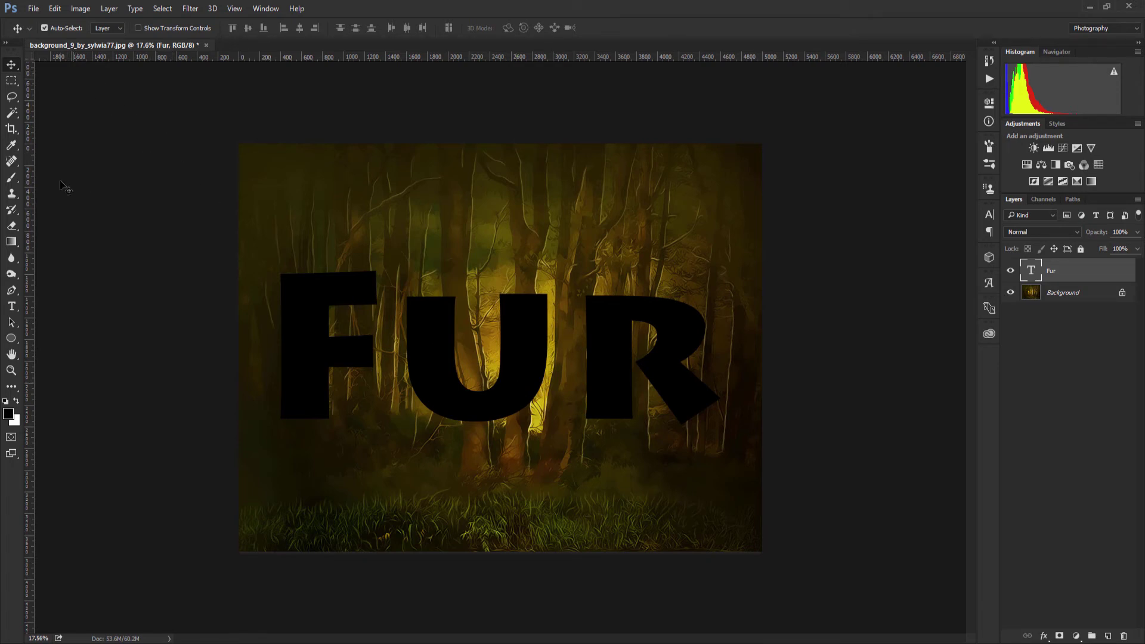
pyautogui.click(12, 306)
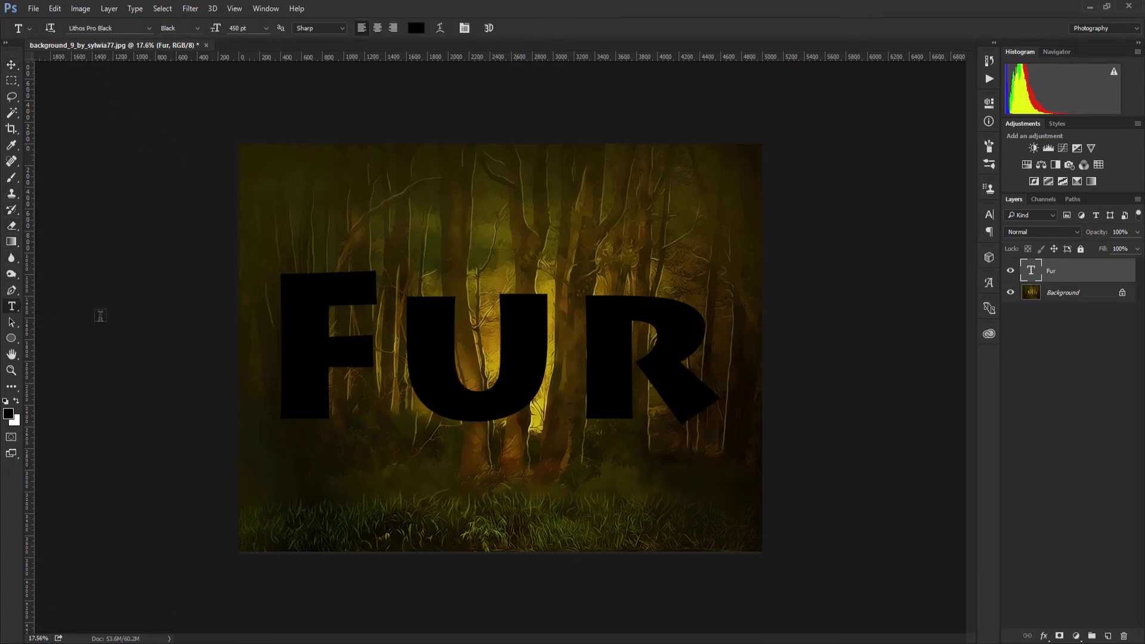
pyautogui.click(126, 30)
# Place fur.jpg from the Fur Text folder as an embedded image.
pyautogui.click(33, 9)
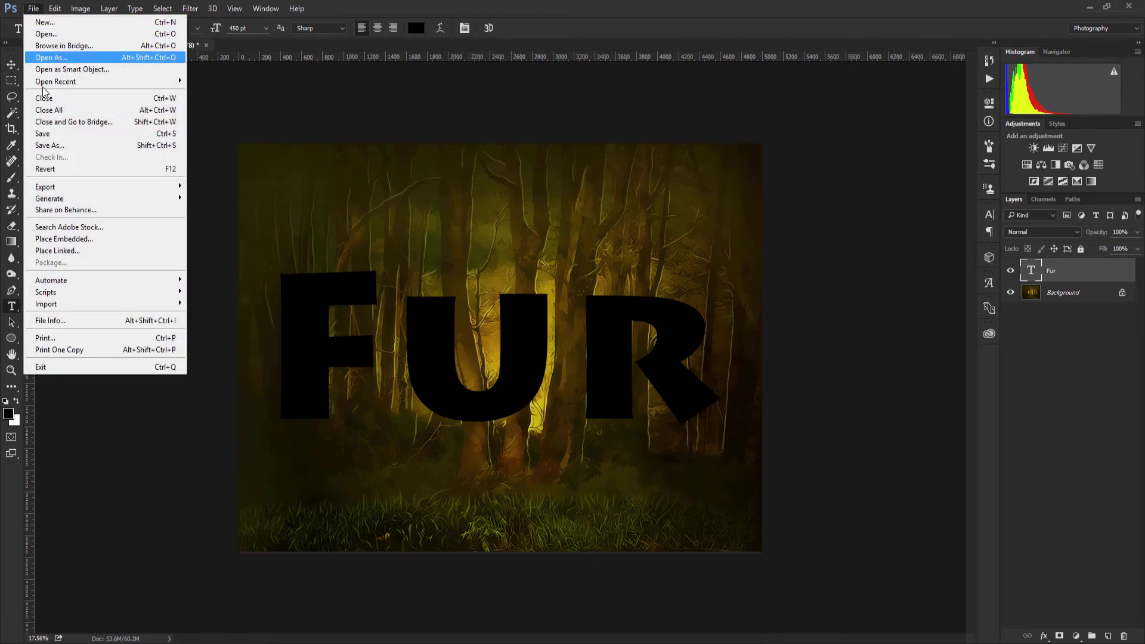
pyautogui.click(71, 238)
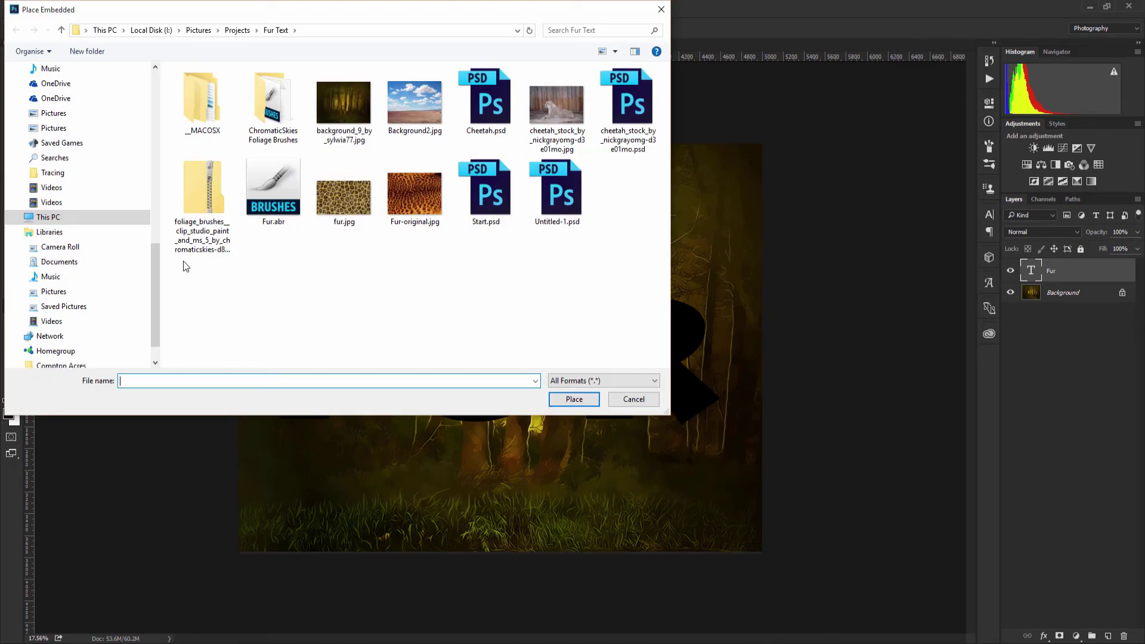
pyautogui.doubleClick(343, 217)
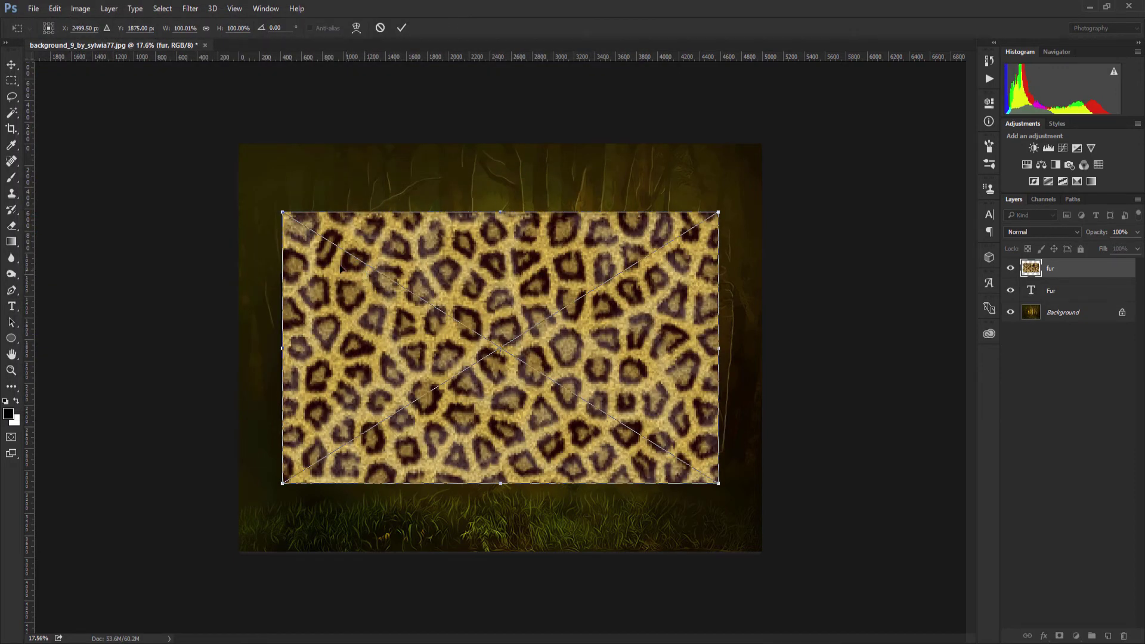
# Enlarge the placed fur image to about 107% so it covers the text, centre it on the canvas and commit.
pyautogui.moveTo(282, 208); pyautogui.dragTo(262, 194)
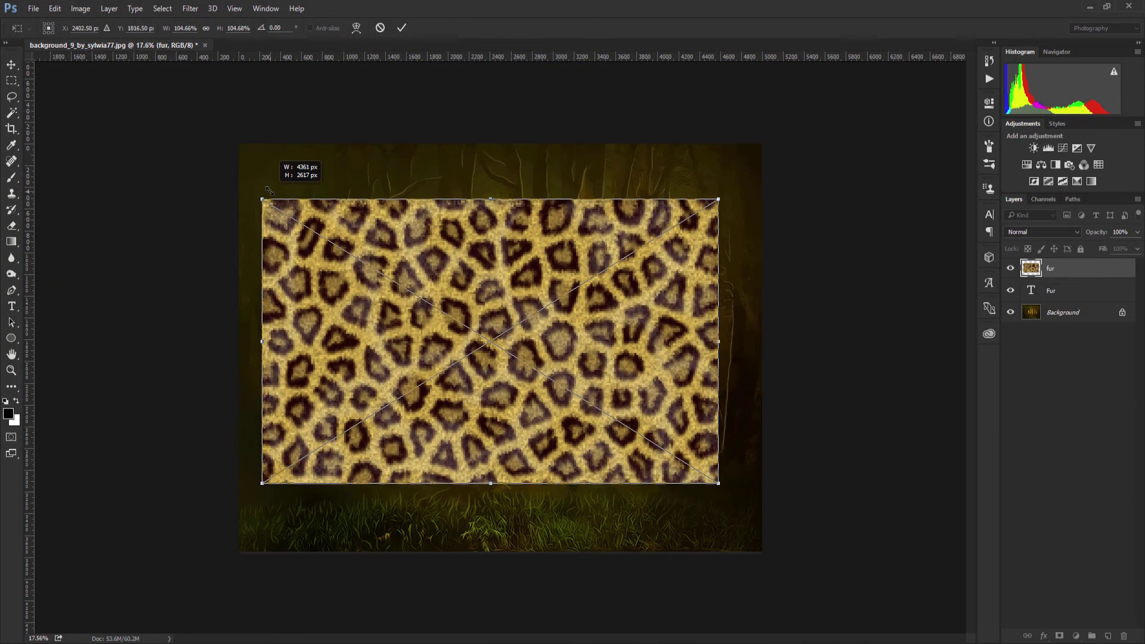
pyautogui.moveTo(394, 245); pyautogui.dragTo(404, 251)
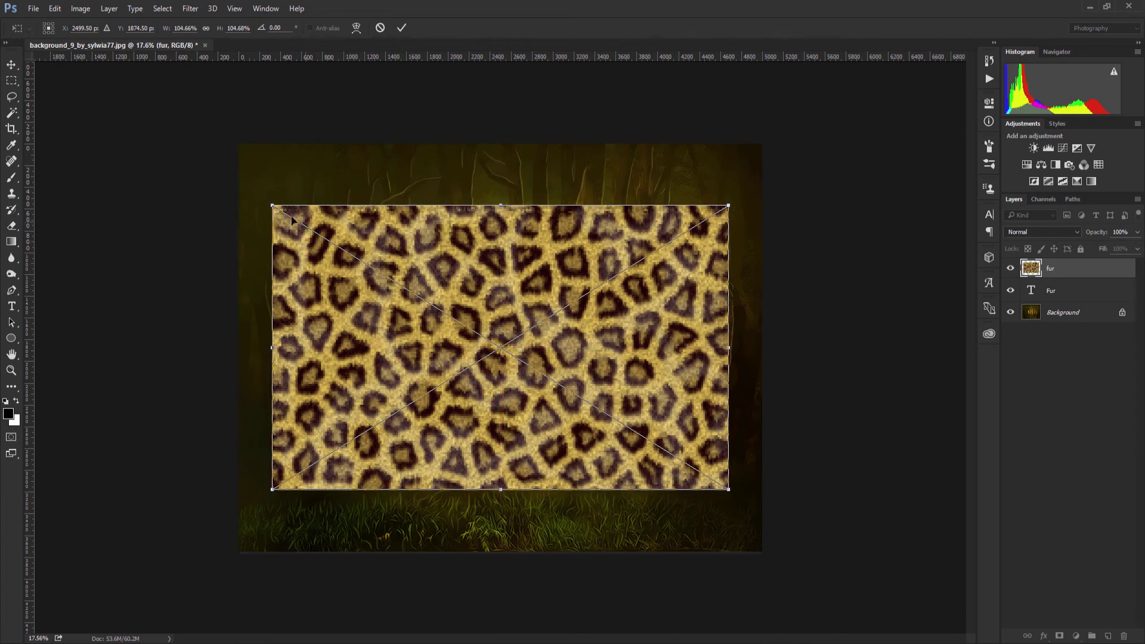
pyautogui.moveTo(270, 202); pyautogui.dragTo(261, 192)
pyautogui.moveTo(425, 282); pyautogui.dragTo(430, 286)
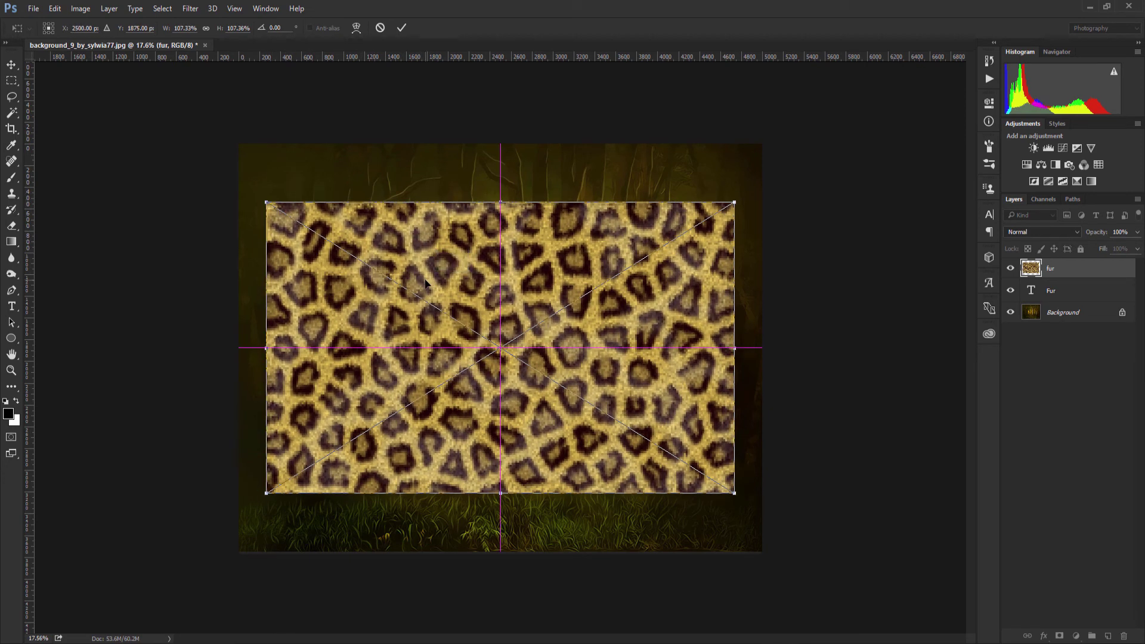
pyautogui.click(401, 29)
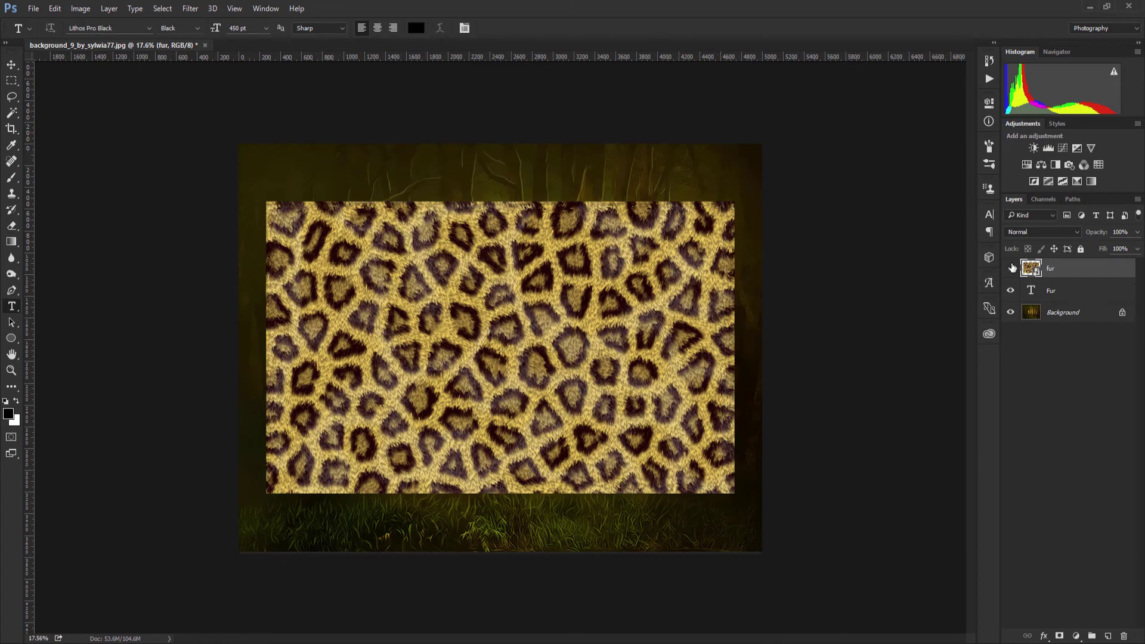
# Load the Fur text's outline as a selection and use it as a layer mask on the fur image layer.
pyautogui.click(1012, 269)
pyautogui.click(1012, 268)
pyautogui.click(1030, 292)
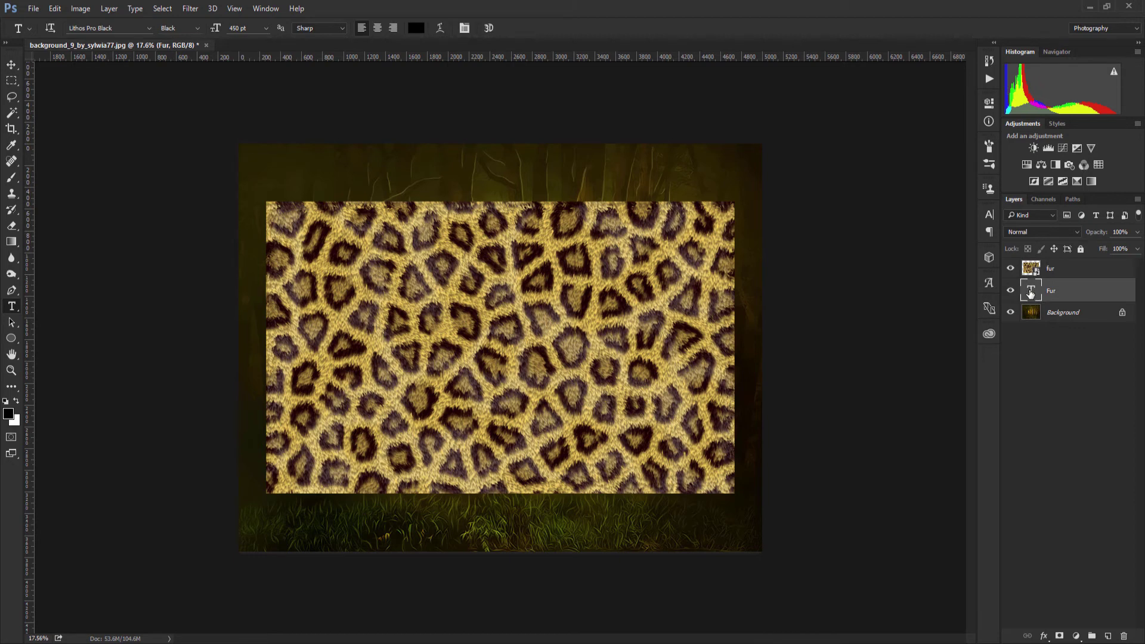
pyautogui.keyDown('ctrl'); pyautogui.click(1031, 293); pyautogui.keyUp('ctrl')
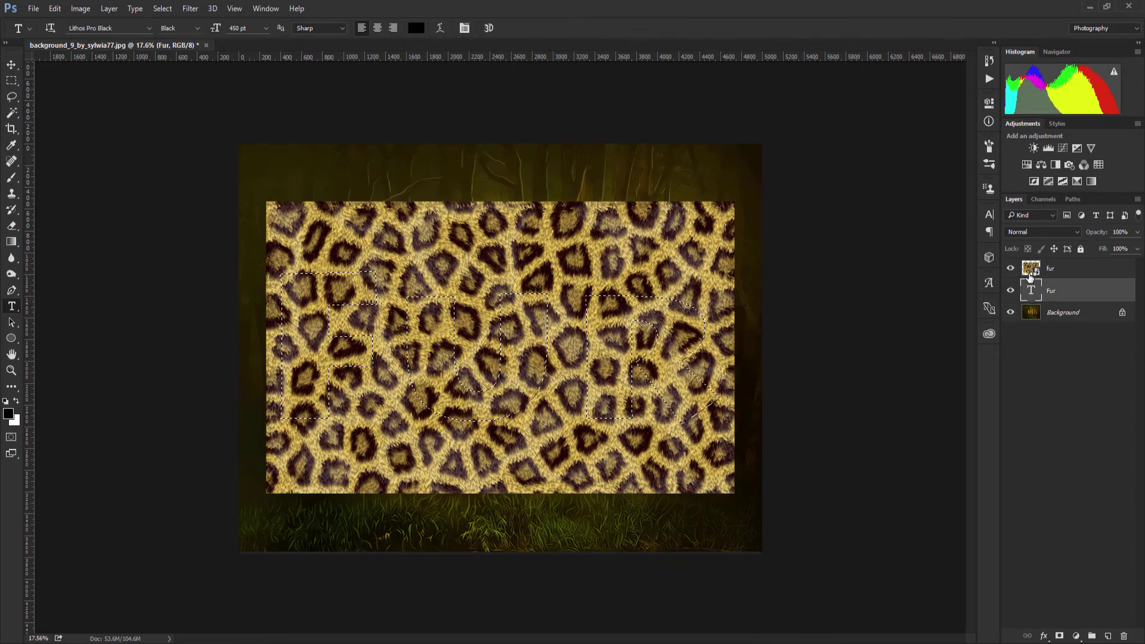
pyautogui.click(1030, 271)
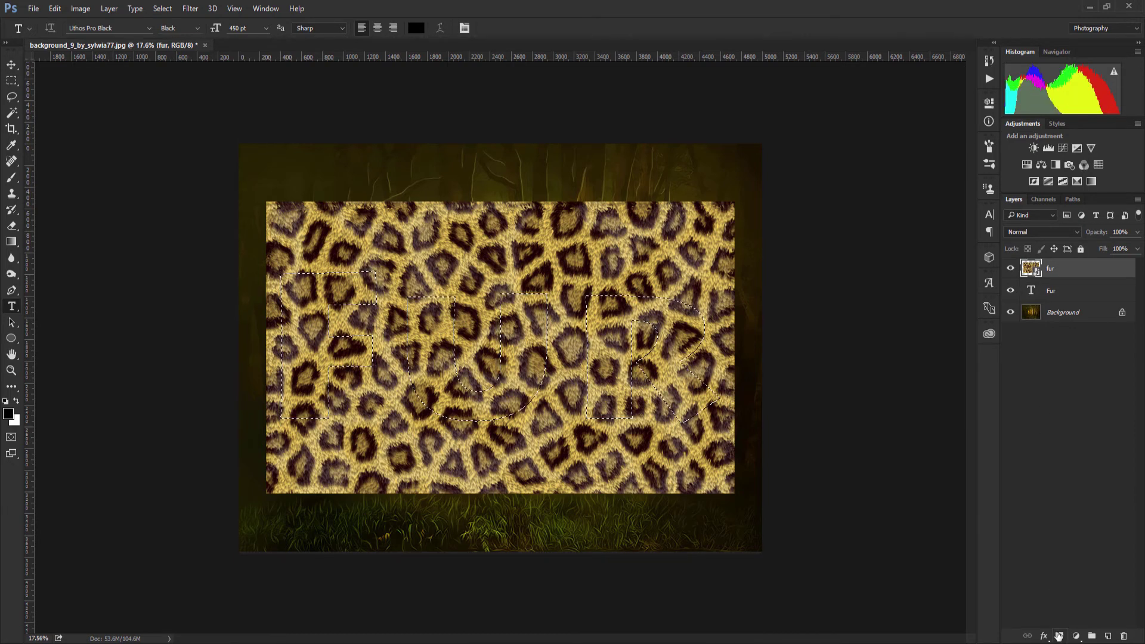
pyautogui.click(1059, 635)
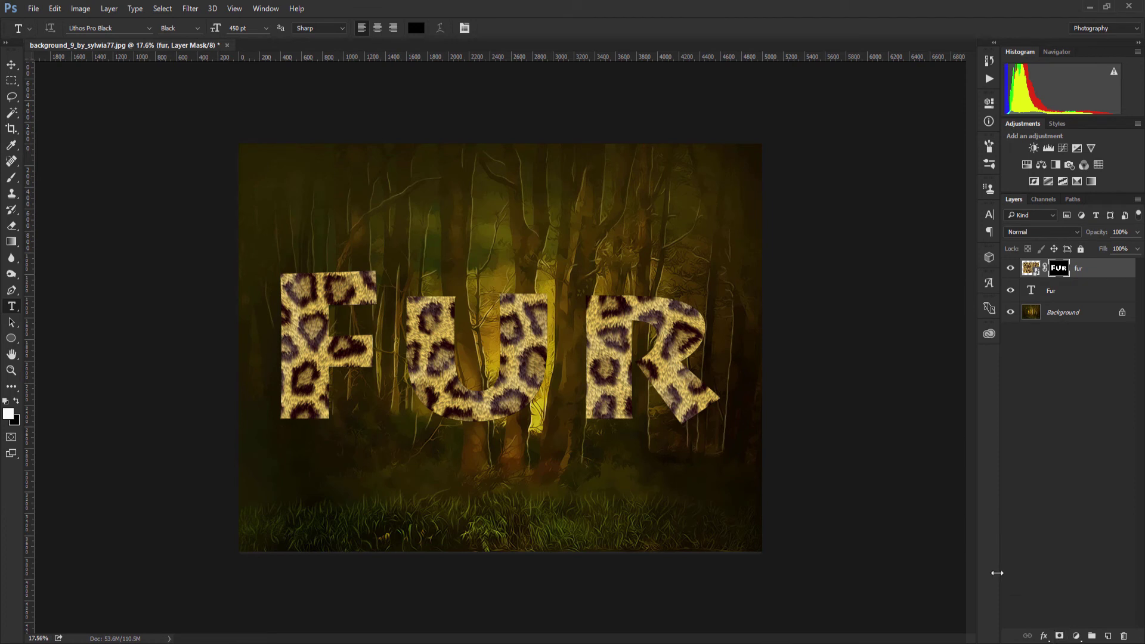
# Add a Hue/Saturation adjustment directly above the Background layer with Saturation set to -74.
pyautogui.click(1027, 308)
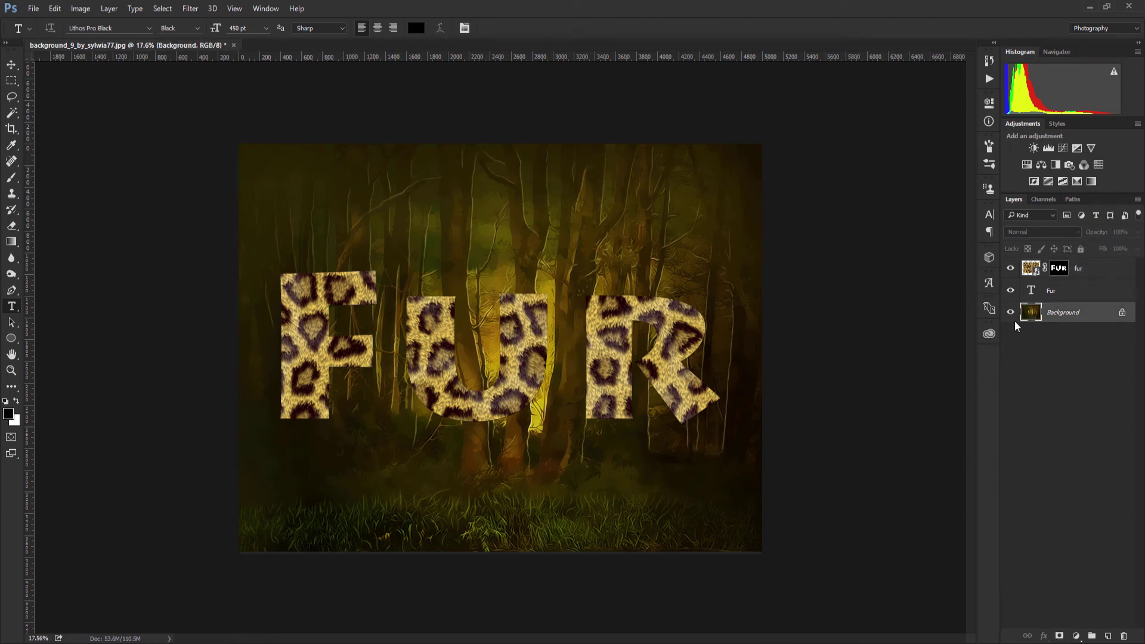
pyautogui.click(1026, 166)
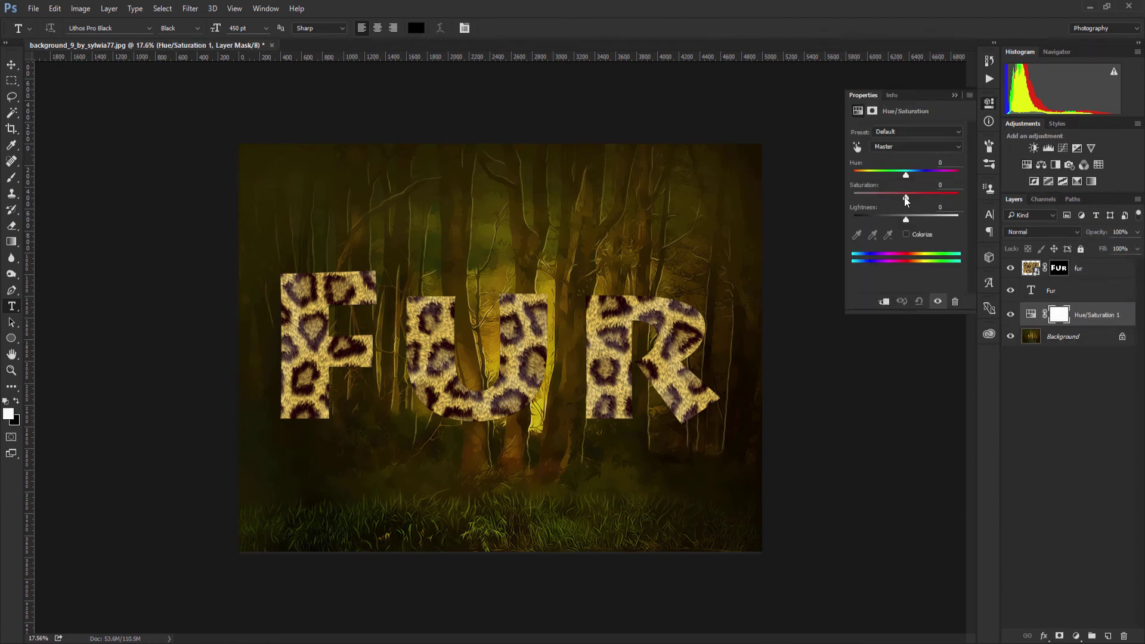
pyautogui.moveTo(901, 200); pyautogui.dragTo(871, 199)
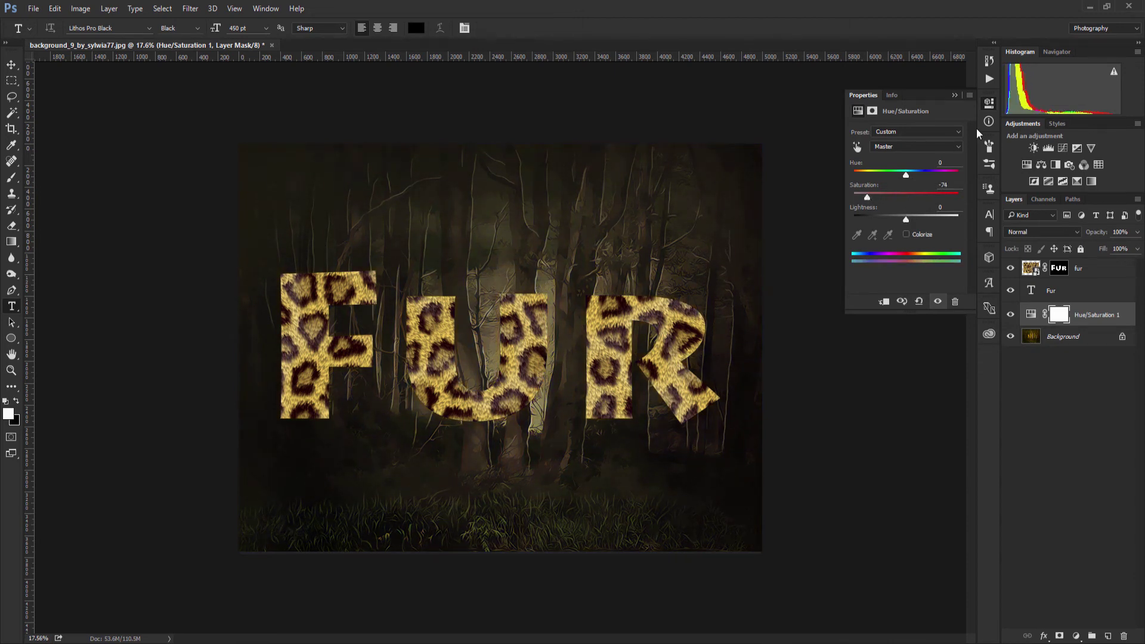
pyautogui.click(954, 95)
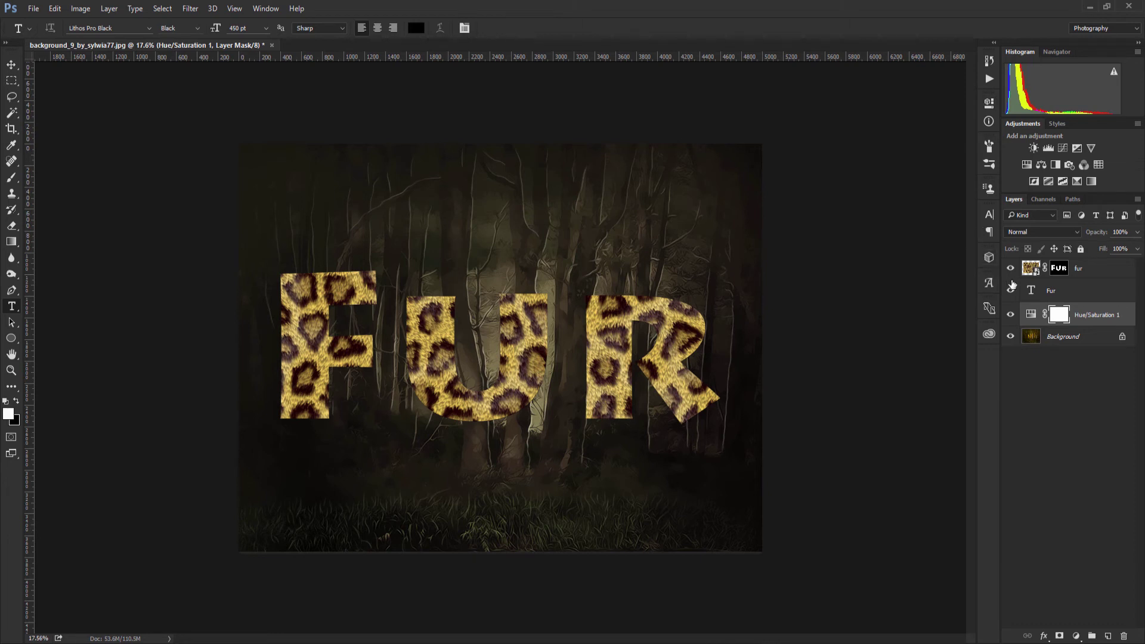
# Paint white on the fur layer's mask with a reduced fur brush to give the letter F furry edges all around.
pyautogui.click(1028, 271)
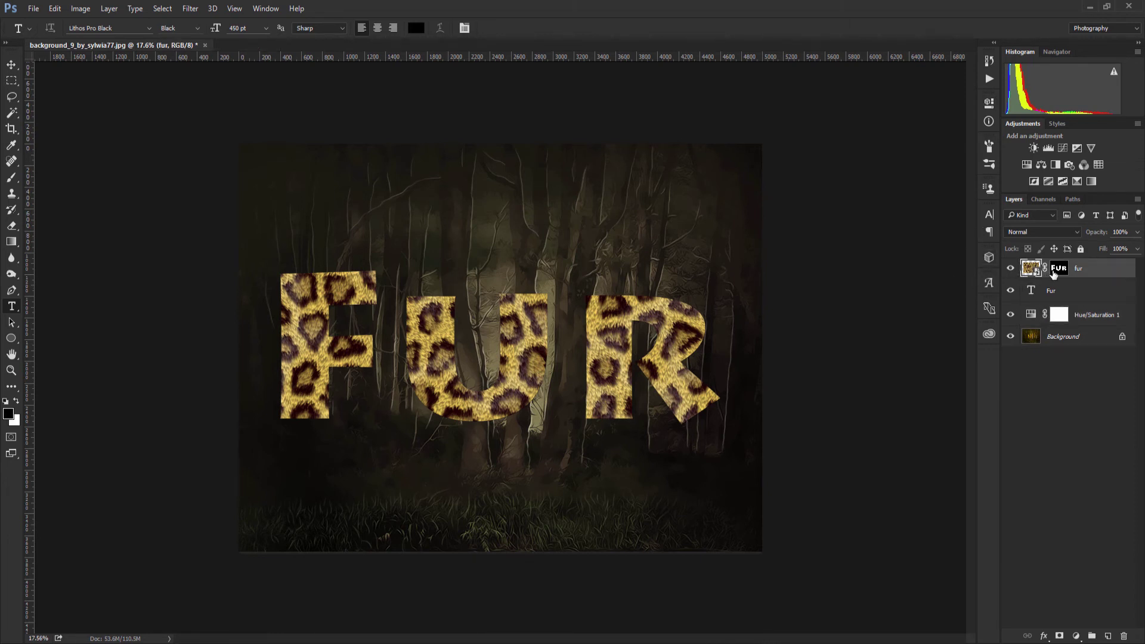
pyautogui.click(1053, 271)
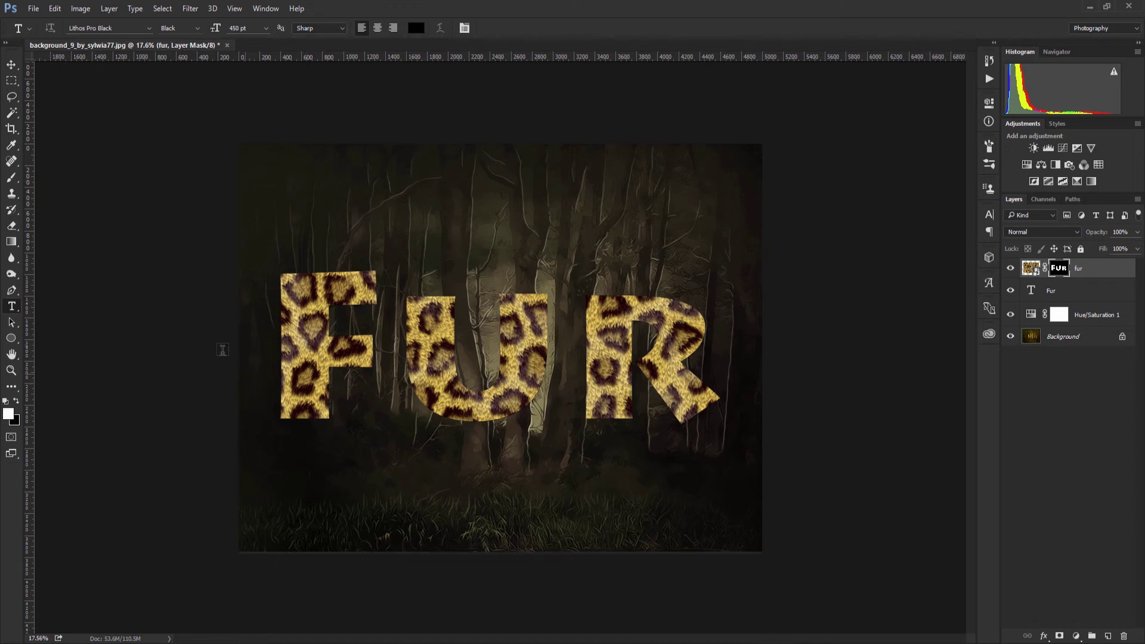
pyautogui.click(12, 179)
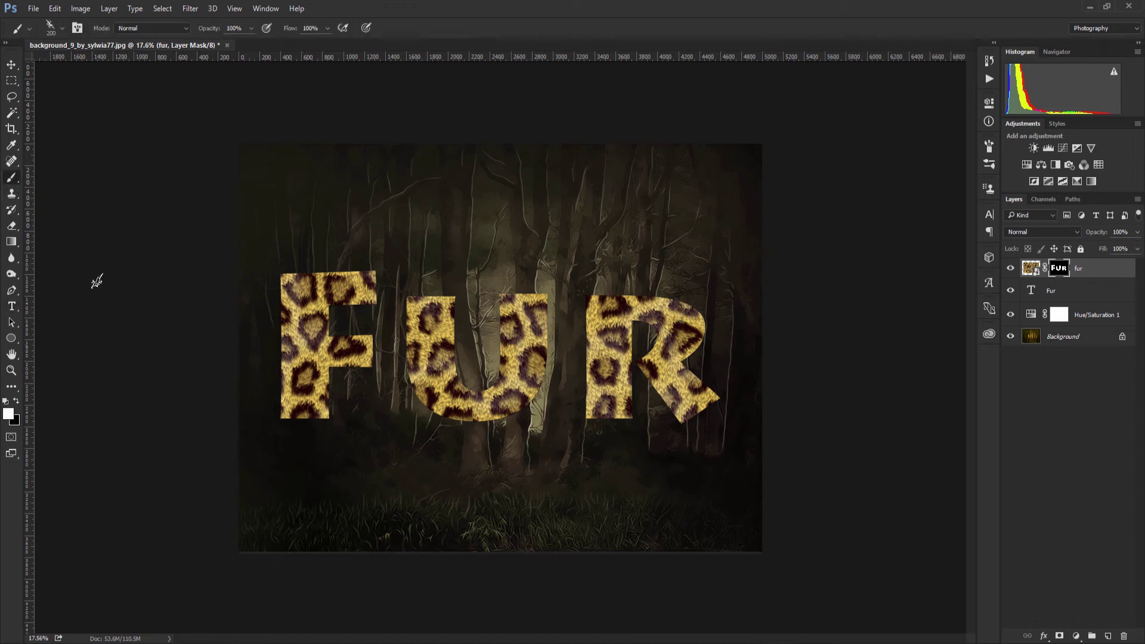
pyautogui.scroll(12, 263, 389)
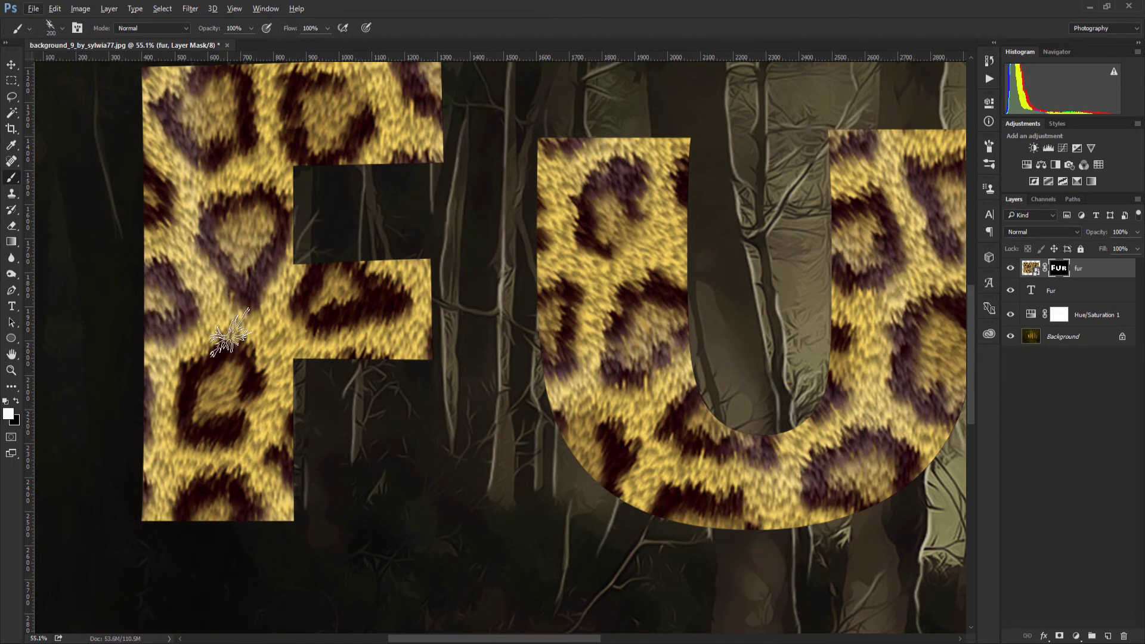
pyautogui.press('[')
pyautogui.press('[')
pyautogui.press('[')
pyautogui.press('[')
pyautogui.press('[')
pyautogui.press('[')
pyautogui.moveTo(150, 401)
pyautogui.mouseDown()
pyautogui.moveTo(153, 260)
pyautogui.moveTo(190, 255)
pyautogui.moveTo(144, 236)
pyautogui.moveTo(155, 256)
pyautogui.moveTo(147, 152)
pyautogui.moveTo(217, 228)
pyautogui.moveTo(158, 211)
pyautogui.moveTo(166, 130)
pyautogui.moveTo(185, 141)
pyautogui.moveTo(219, 127)
pyautogui.moveTo(442, 126)
pyautogui.moveTo(463, 142)
pyautogui.moveTo(451, 224)
pyautogui.moveTo(356, 236)
pyautogui.moveTo(308, 258)
pyautogui.moveTo(304, 322)
pyautogui.moveTo(441, 338)
pyautogui.moveTo(448, 398)
pyautogui.moveTo(418, 433)
pyautogui.moveTo(379, 424)
pyautogui.moveTo(301, 438)
pyautogui.moveTo(305, 593)
pyautogui.moveTo(158, 596)
pyautogui.moveTo(156, 558)
pyautogui.moveTo(159, 599)
pyautogui.moveTo(159, 455)
pyautogui.mouseUp()
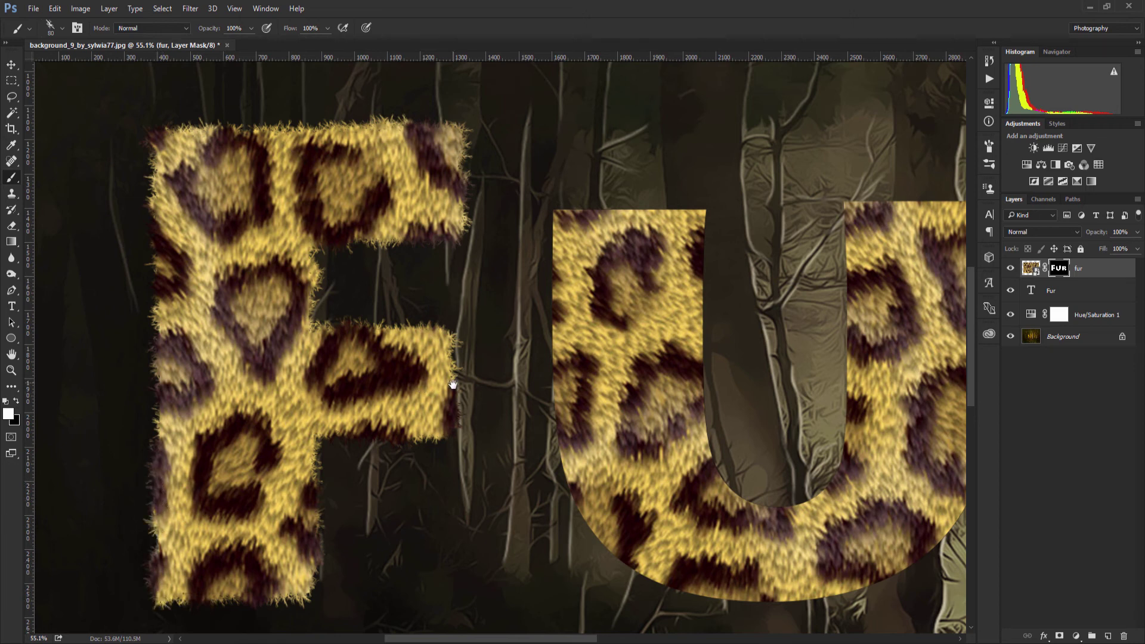
# Paint furry edges around the letter U on the layer mask, including its upper-left side.
pyautogui.moveTo(453, 384); pyautogui.dragTo(243, 414)
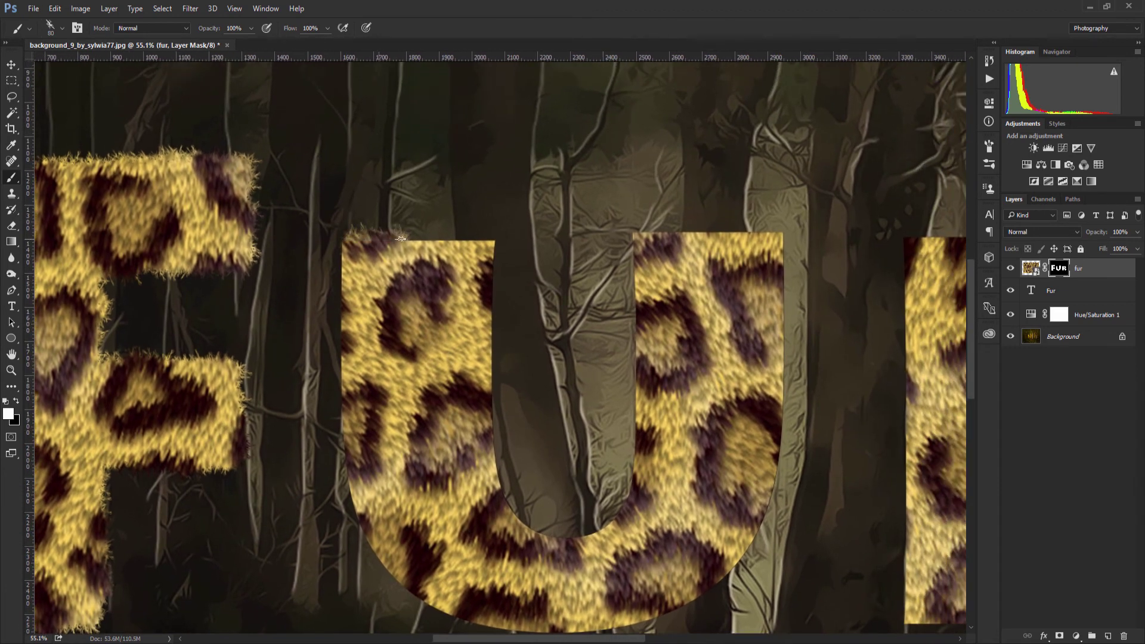
pyautogui.moveTo(401, 238)
pyautogui.mouseDown()
pyautogui.moveTo(491, 248)
pyautogui.moveTo(491, 450)
pyautogui.moveTo(508, 503)
pyautogui.moveTo(559, 539)
pyautogui.moveTo(613, 532)
pyautogui.moveTo(632, 471)
pyautogui.moveTo(637, 228)
pyautogui.moveTo(741, 238)
pyautogui.moveTo(717, 229)
pyautogui.moveTo(779, 282)
pyautogui.moveTo(779, 399)
pyautogui.moveTo(787, 374)
pyautogui.moveTo(762, 441)
pyautogui.moveTo(590, 369)
pyautogui.moveTo(531, 258)
pyautogui.mouseUp()
pyautogui.moveTo(544, 268)
pyautogui.mouseDown()
pyautogui.moveTo(529, 362)
pyautogui.moveTo(454, 444)
pyautogui.moveTo(375, 474)
pyautogui.moveTo(192, 444)
pyautogui.moveTo(150, 417)
pyautogui.moveTo(123, 375)
pyautogui.moveTo(100, 257)
pyautogui.moveTo(97, 128)
pyautogui.mouseUp()
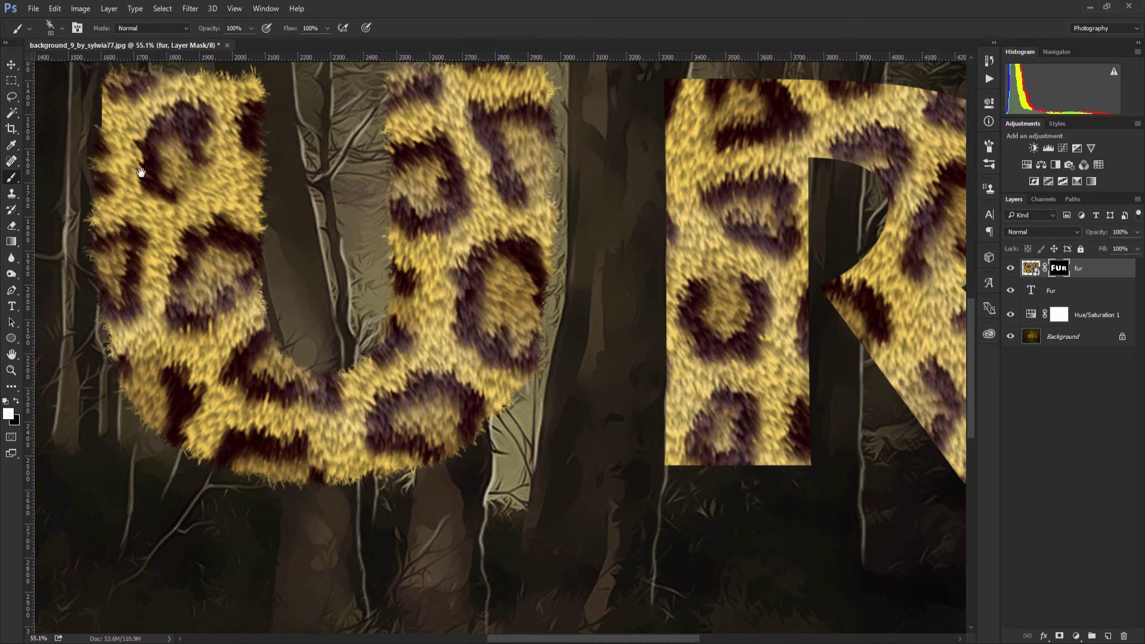
pyautogui.moveTo(140, 173); pyautogui.dragTo(154, 190)
pyautogui.moveTo(119, 151); pyautogui.dragTo(127, 99)
# Paint furry edges around the outer and inner contours of the letter R on the fur layer's mask.
pyautogui.moveTo(608, 283)
pyautogui.mouseDown()
pyautogui.moveTo(314, 268)
pyautogui.moveTo(243, 331)
pyautogui.mouseUp()
pyautogui.moveTo(312, 174)
pyautogui.mouseDown()
pyautogui.moveTo(385, 158)
pyautogui.moveTo(355, 150)
pyautogui.moveTo(386, 147)
pyautogui.moveTo(433, 169)
pyautogui.moveTo(530, 157)
pyautogui.moveTo(651, 191)
pyautogui.moveTo(680, 217)
pyautogui.mouseUp()
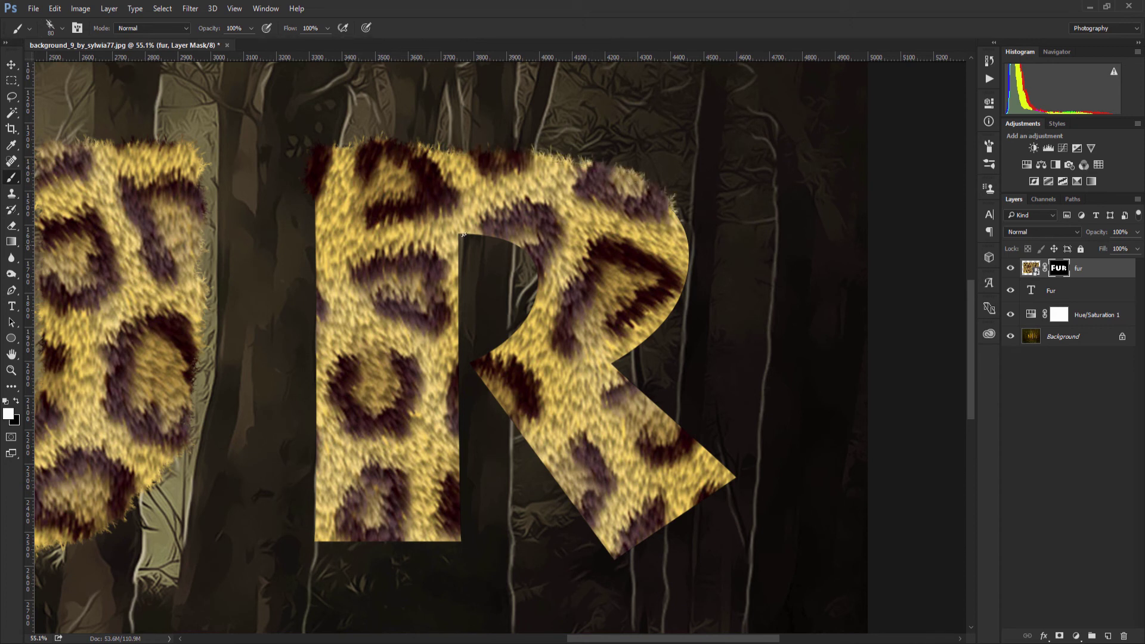
pyautogui.moveTo(466, 254)
pyautogui.mouseDown()
pyautogui.moveTo(526, 245)
pyautogui.moveTo(501, 238)
pyautogui.moveTo(541, 258)
pyautogui.moveTo(520, 314)
pyautogui.moveTo(469, 354)
pyautogui.moveTo(513, 424)
pyautogui.moveTo(563, 445)
pyautogui.moveTo(546, 468)
pyautogui.moveTo(621, 555)
pyautogui.moveTo(721, 488)
pyautogui.moveTo(705, 453)
pyautogui.moveTo(616, 368)
pyautogui.moveTo(680, 308)
pyautogui.moveTo(666, 209)
pyautogui.moveTo(698, 265)
pyautogui.mouseUp()
pyautogui.moveTo(468, 258)
pyautogui.mouseDown()
pyautogui.moveTo(450, 382)
pyautogui.moveTo(461, 415)
pyautogui.moveTo(455, 540)
pyautogui.moveTo(310, 533)
pyautogui.moveTo(326, 290)
pyautogui.moveTo(312, 206)
pyautogui.moveTo(318, 245)
pyautogui.moveTo(361, 142)
pyautogui.mouseUp()
pyautogui.hotkey('ctrl', '0')
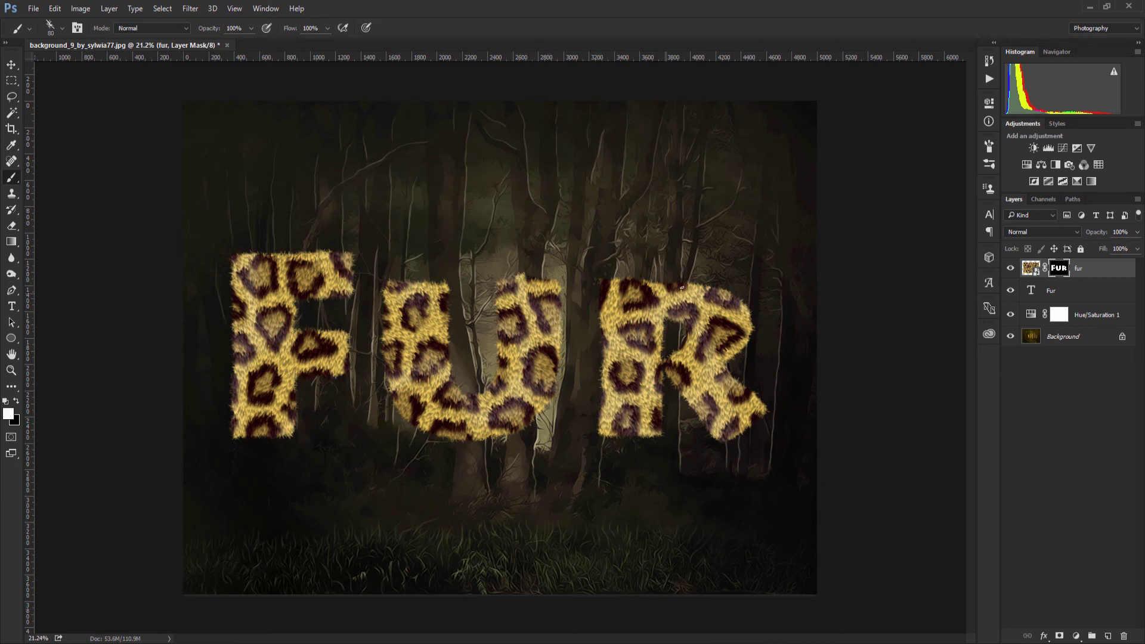
# Add an Inner Shadow effect to the fur layer and set its opacity to 53%.
pyautogui.click(1031, 268)
pyautogui.click(1044, 637)
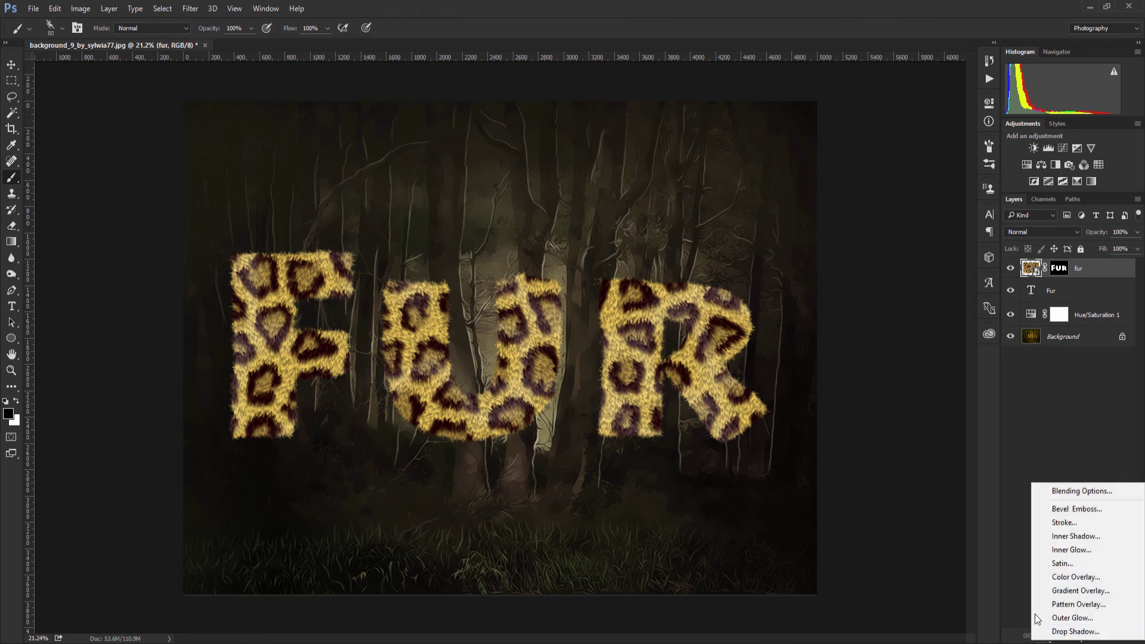
pyautogui.click(1083, 540)
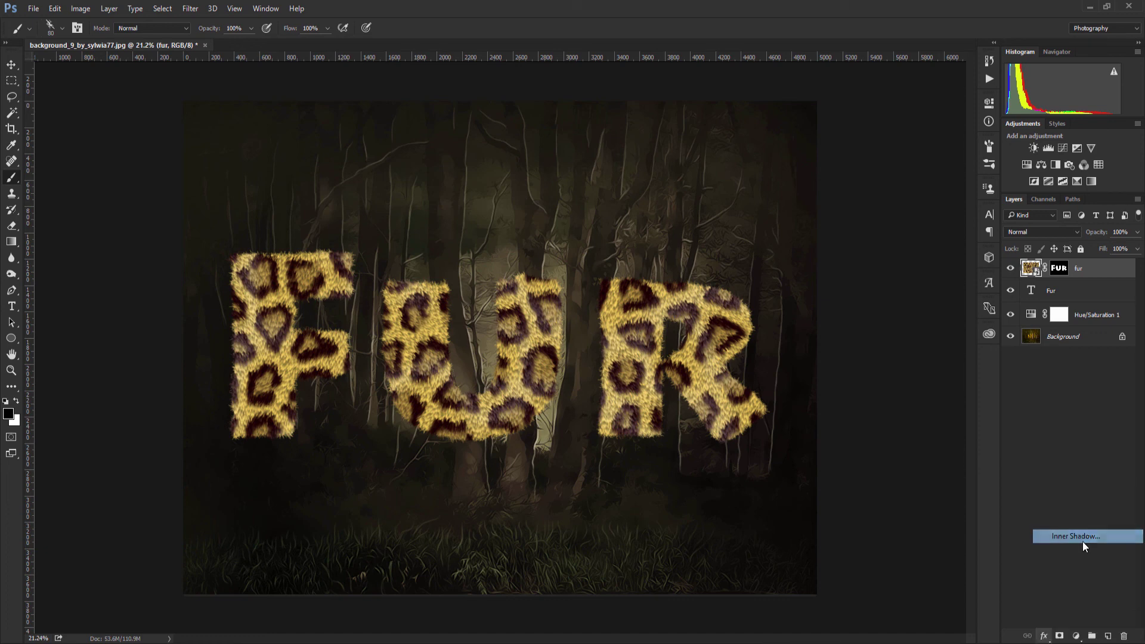
pyautogui.moveTo(814, 380); pyautogui.dragTo(851, 392)
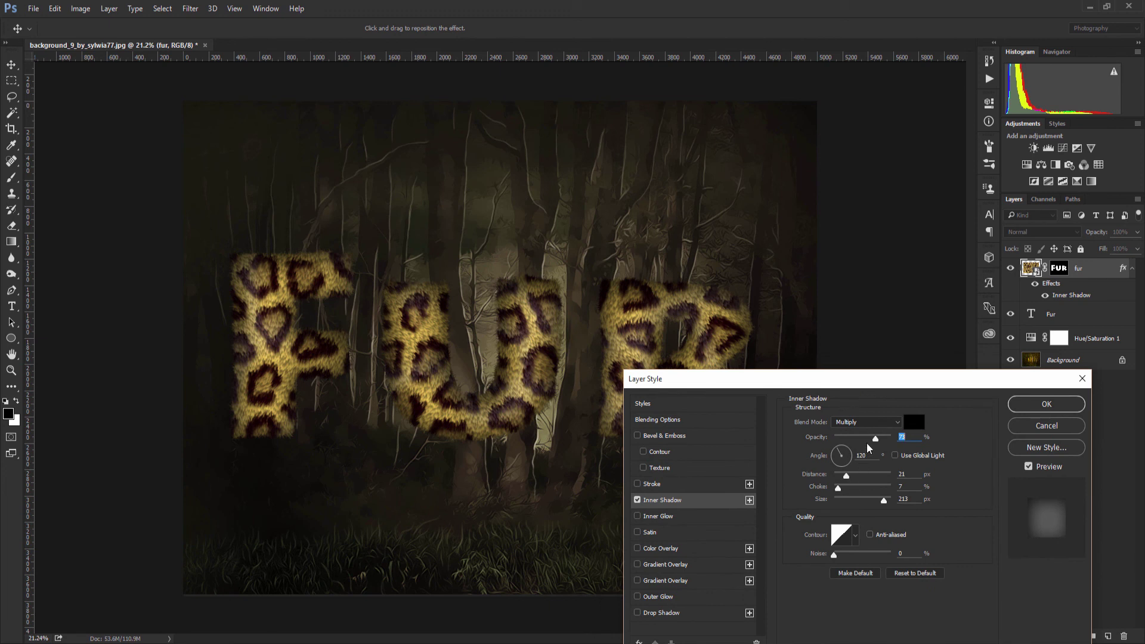
pyautogui.moveTo(874, 443); pyautogui.dragTo(866, 443)
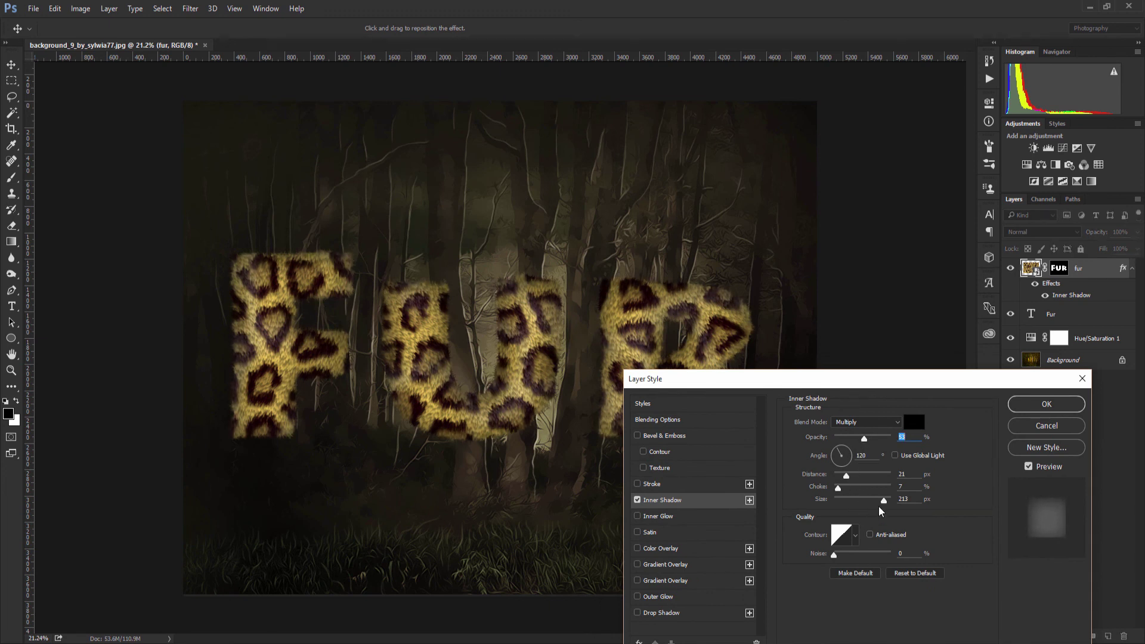
pyautogui.moveTo(891, 390); pyautogui.dragTo(885, 345)
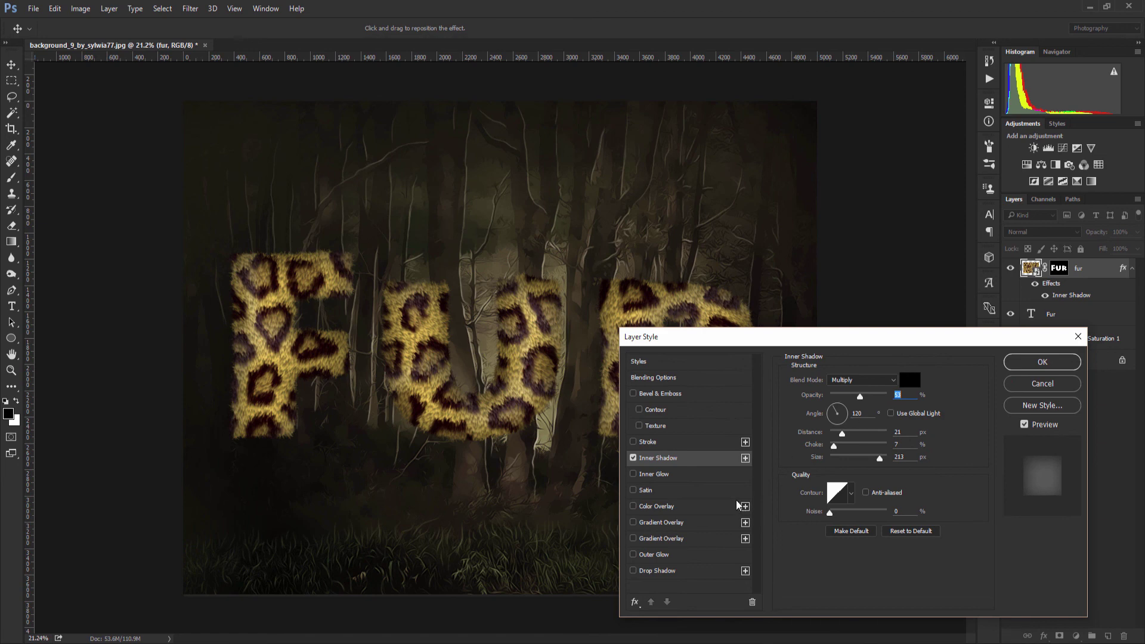
# Enable a Color Overlay on the fur layer and set its color to orange ea7504.
pyautogui.click(633, 506)
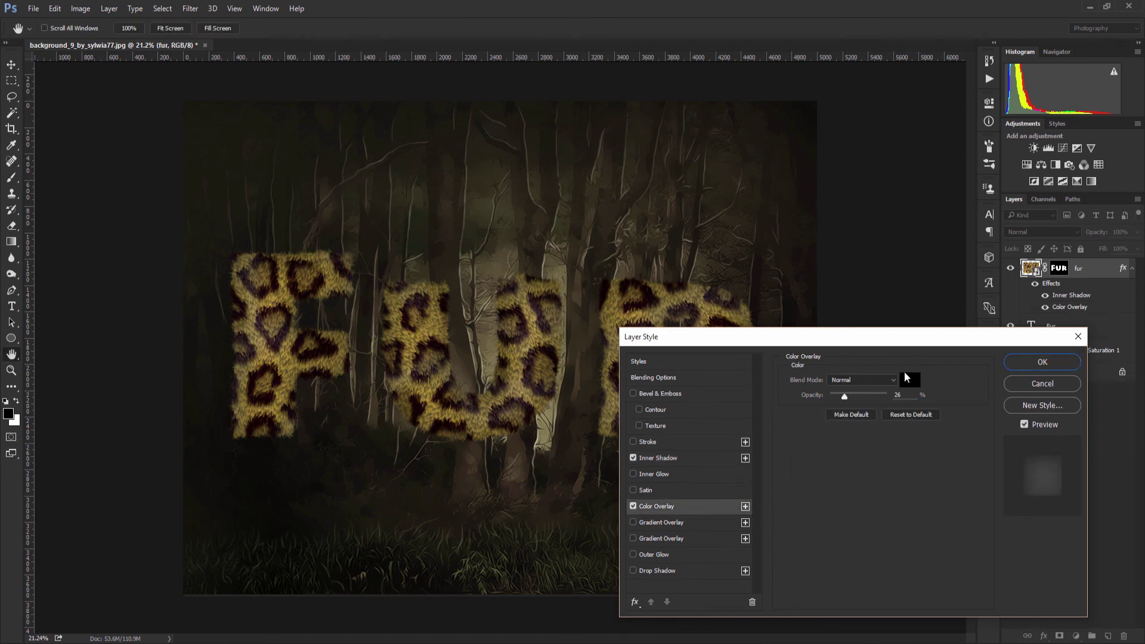
pyautogui.click(908, 378)
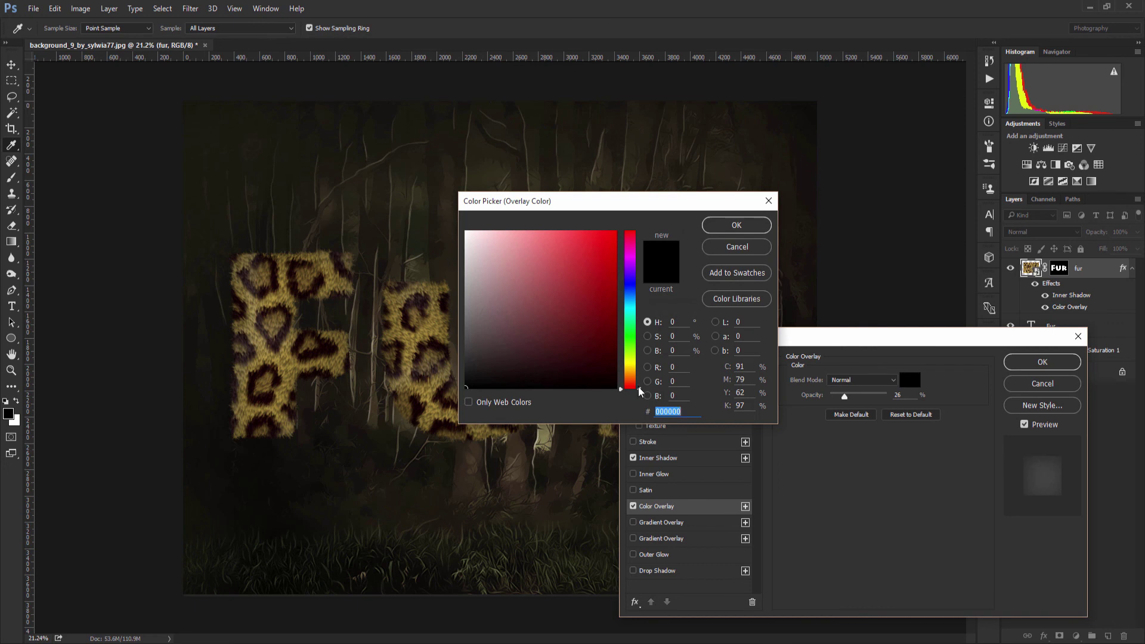
pyautogui.moveTo(639, 388); pyautogui.dragTo(616, 246)
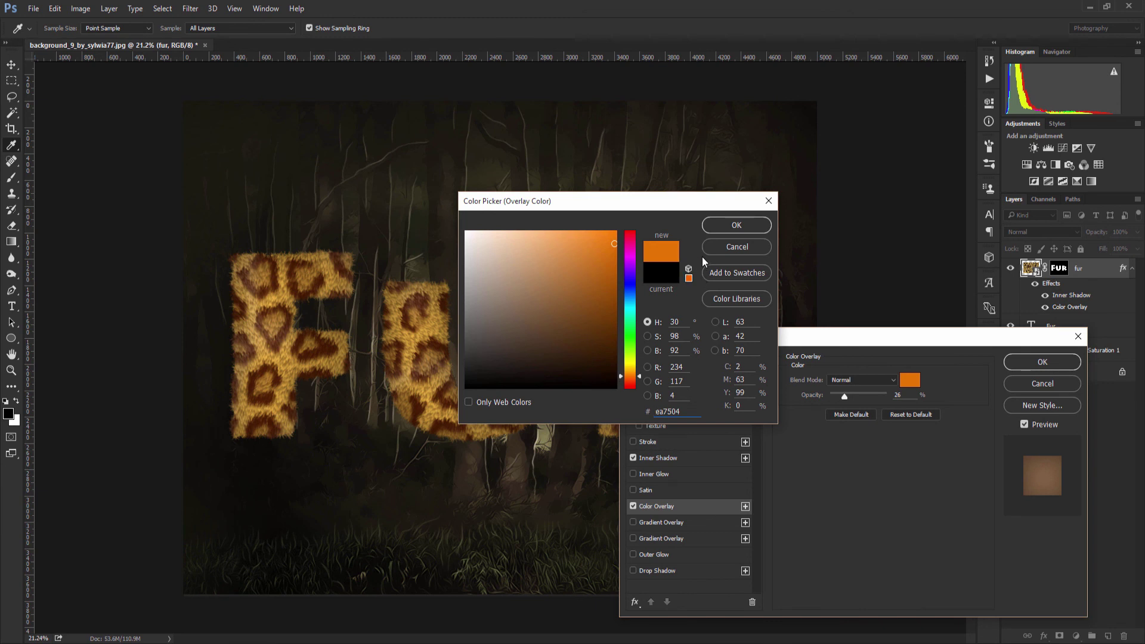
pyautogui.click(723, 226)
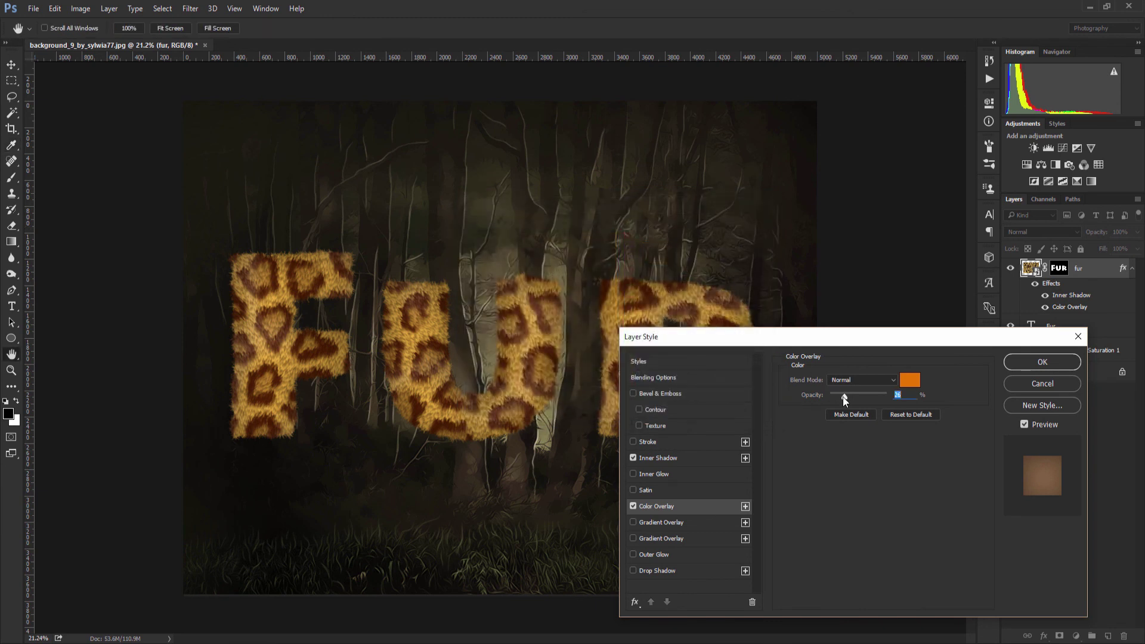
# Set the Color Overlay to Multiply at 23% opacity, compare the preview off and on, and apply the layer style.
pyautogui.click(853, 380)
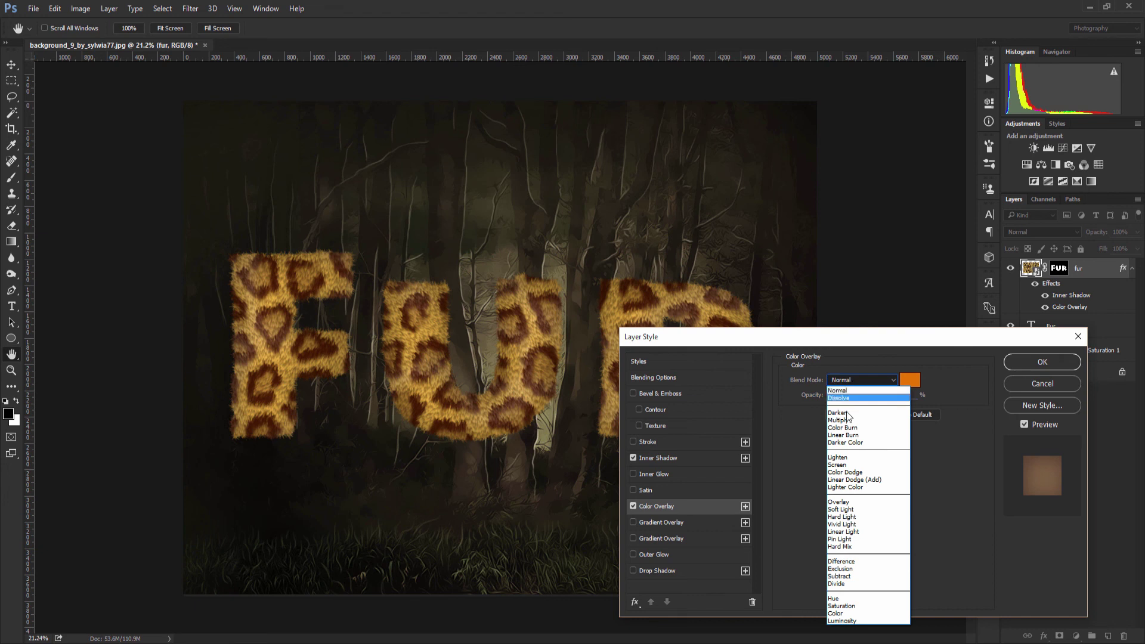
pyautogui.click(844, 420)
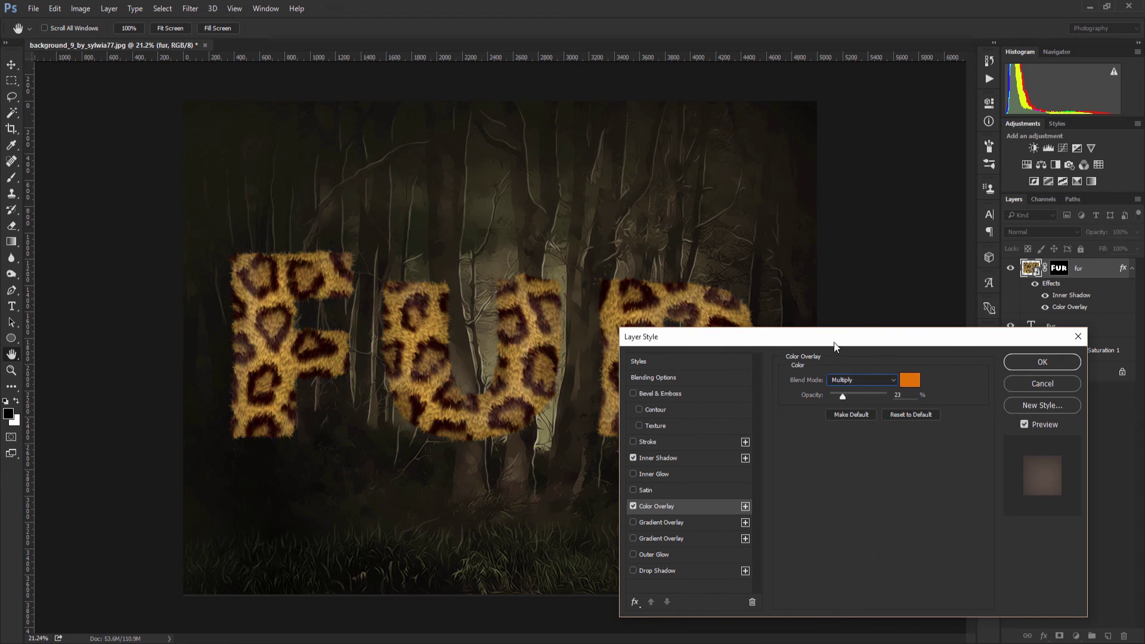
pyautogui.moveTo(834, 347); pyautogui.dragTo(833, 408)
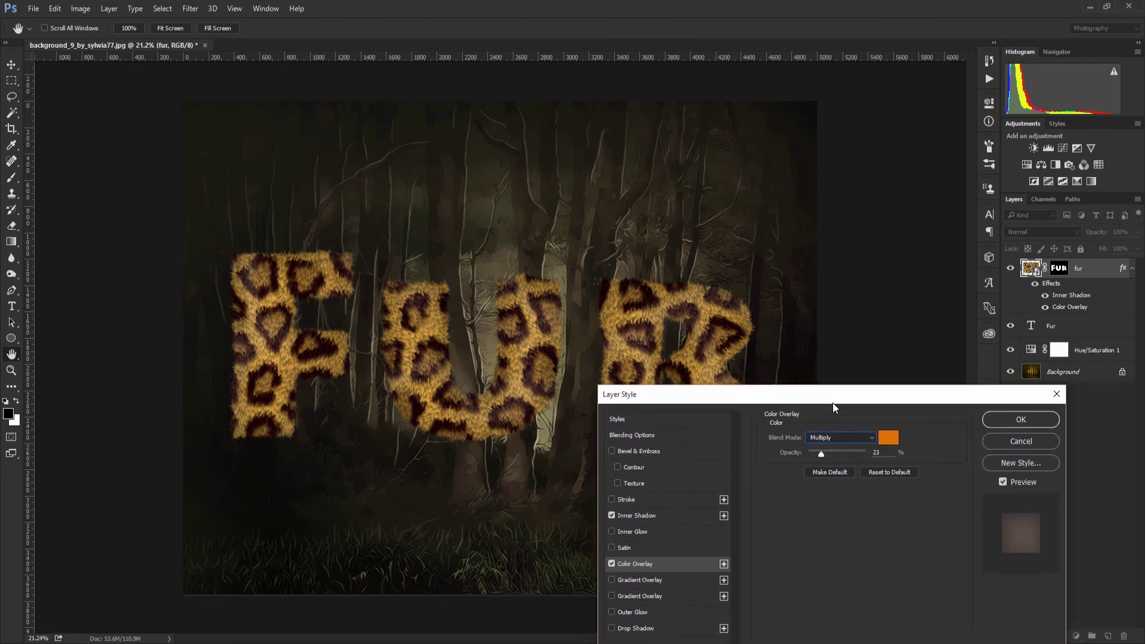
pyautogui.click(1003, 482)
pyautogui.click(1003, 482)
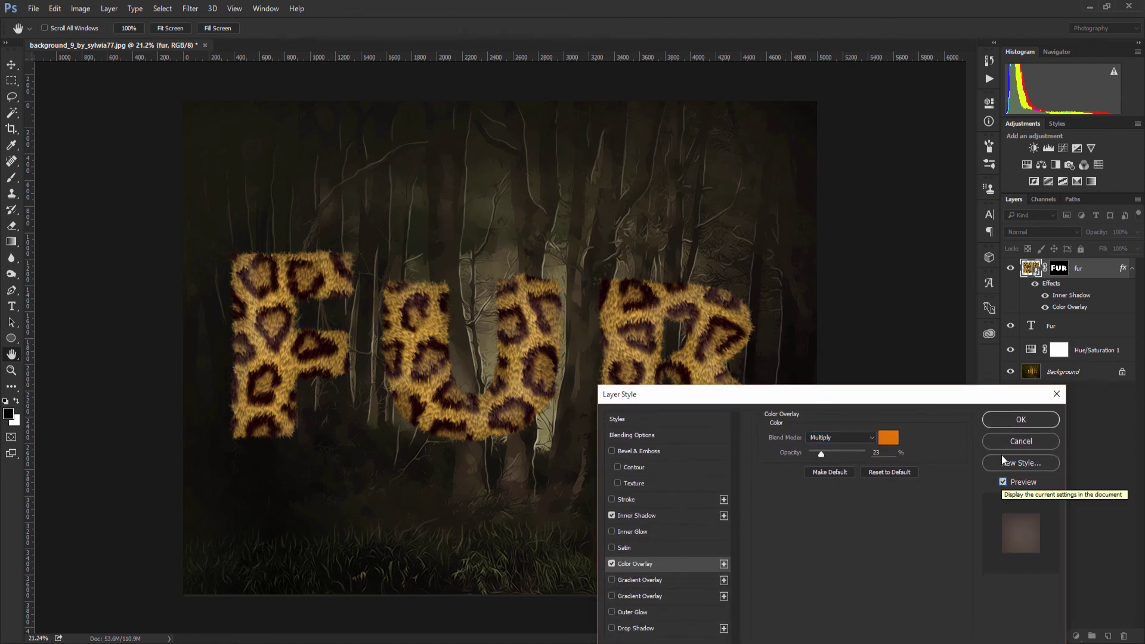
pyautogui.click(1005, 426)
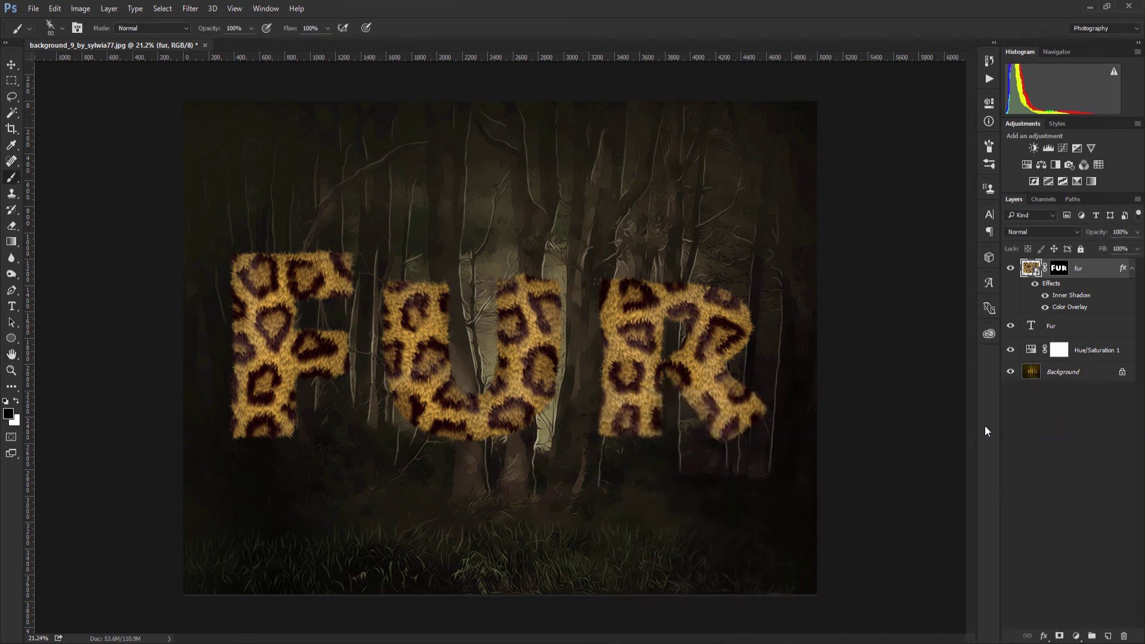